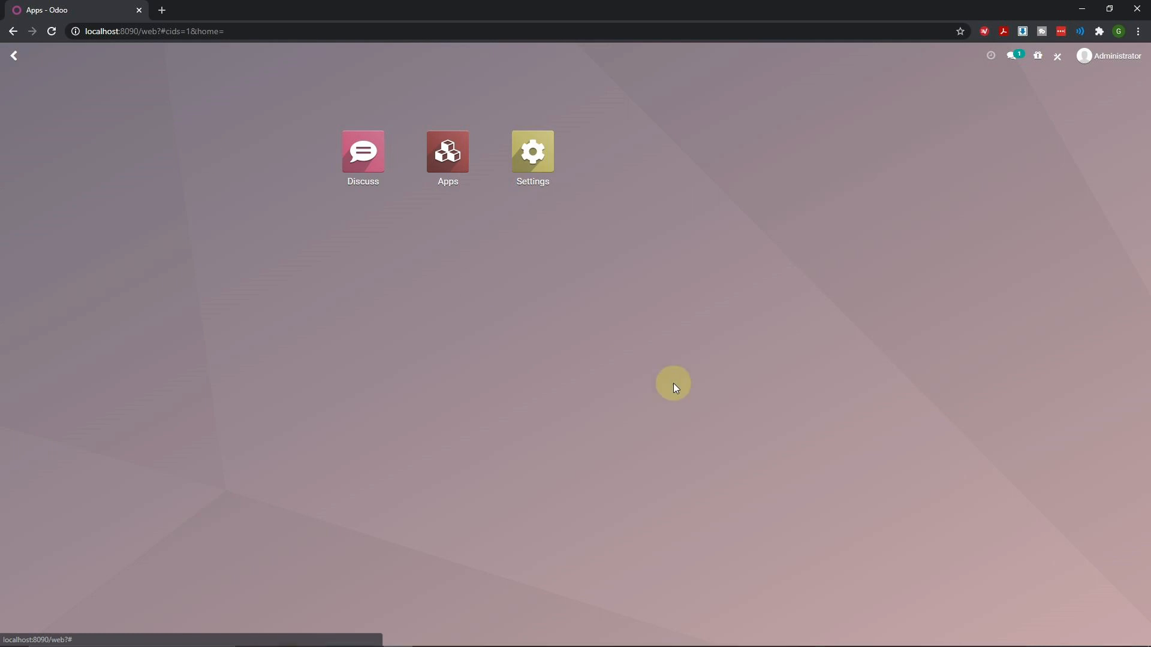
Enter Studio mode, start a new app and pass the welcome screen
{"action": "left_click", "coordinate": [1058, 58]}
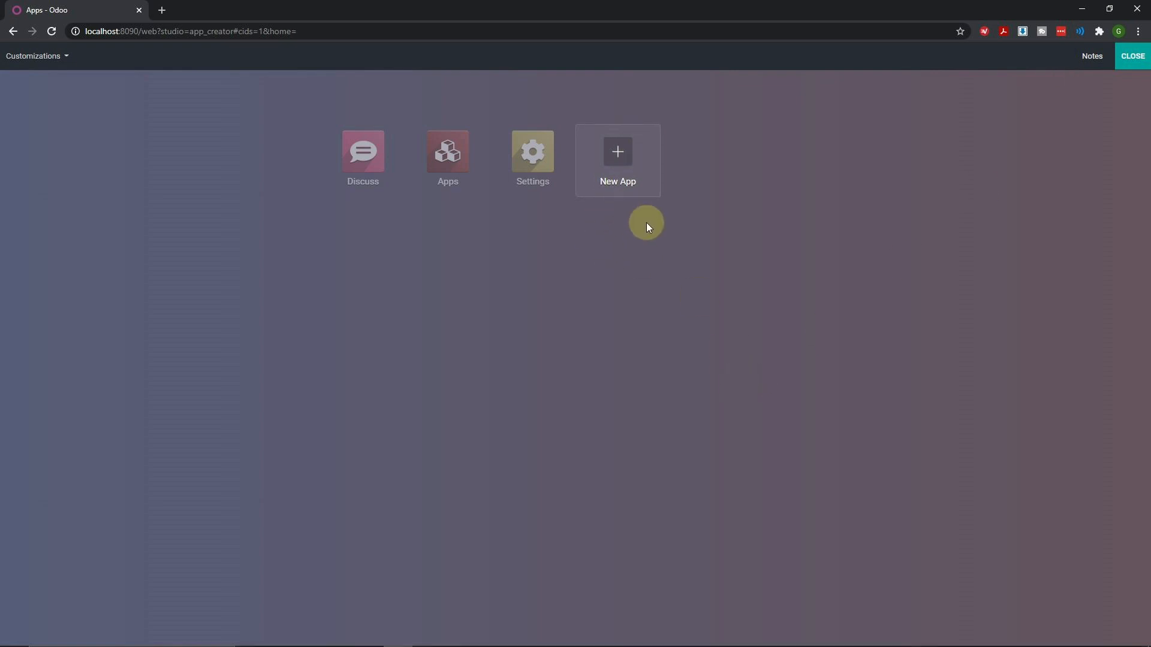
{"action": "left_click", "coordinate": [621, 159]}
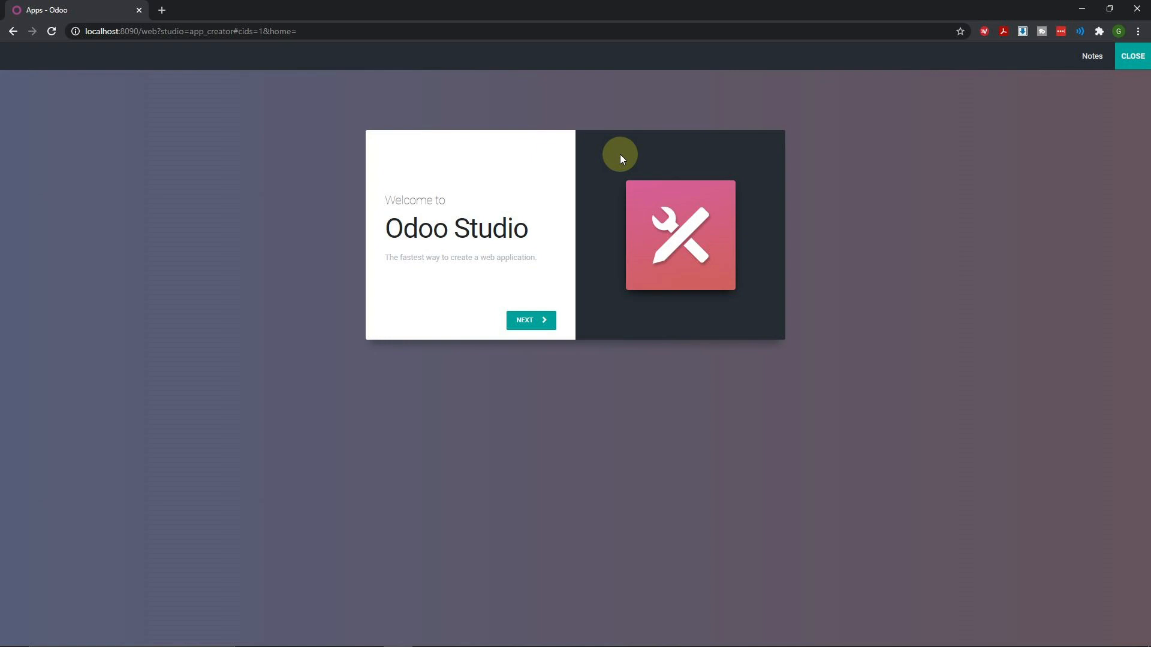
{"action": "left_click", "coordinate": [534, 321]}
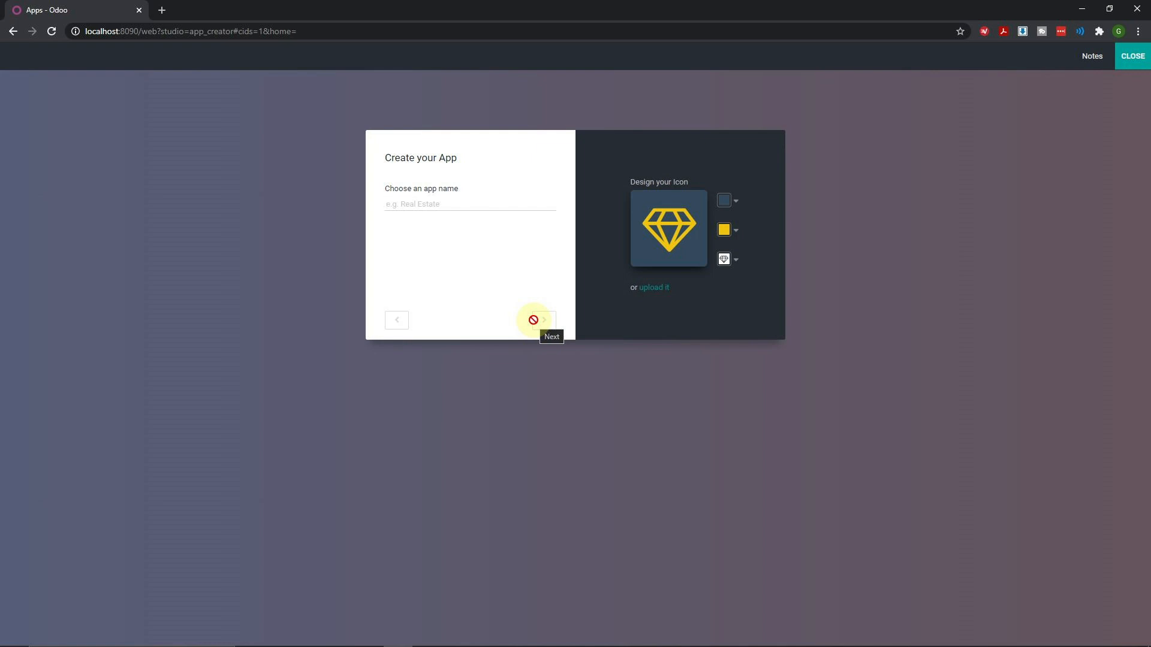
Name the app VetApp and give it an orange background with a recycling icon
{"action": "type", "text": "Veta"}
{"action": "type", "text": "App"}
{"action": "key", "text": "BackSpace"}
{"action": "key", "text": "BackSpace"}
{"action": "left_click", "coordinate": [723, 202]}
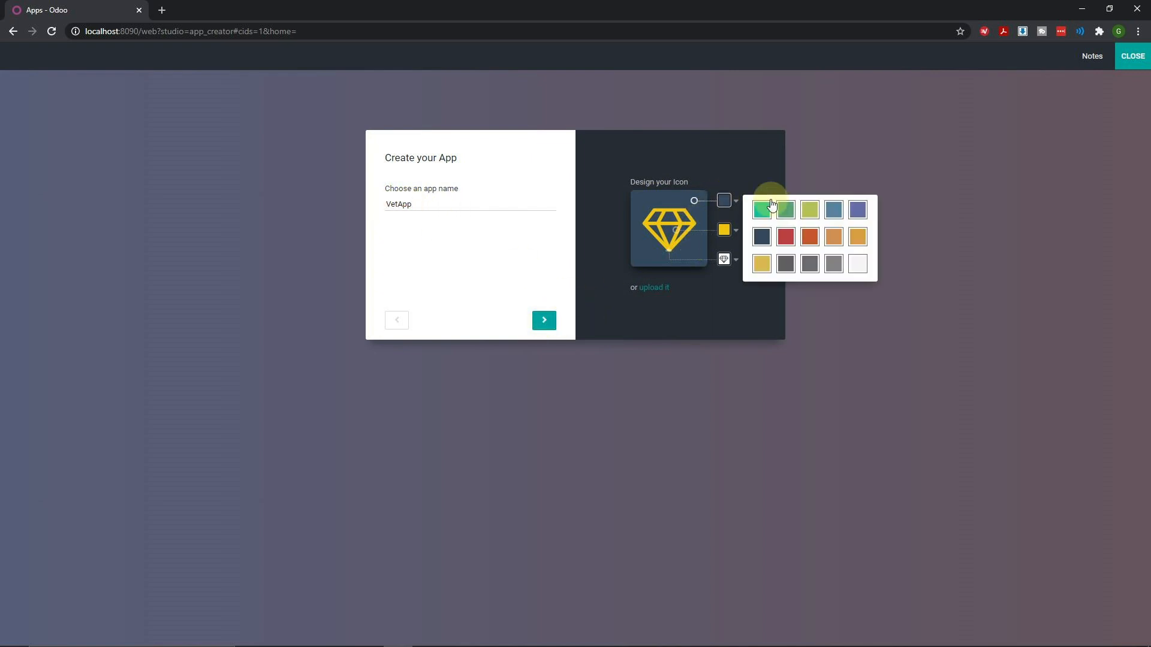
{"action": "left_click", "coordinate": [811, 236]}
{"action": "left_click", "coordinate": [727, 261]}
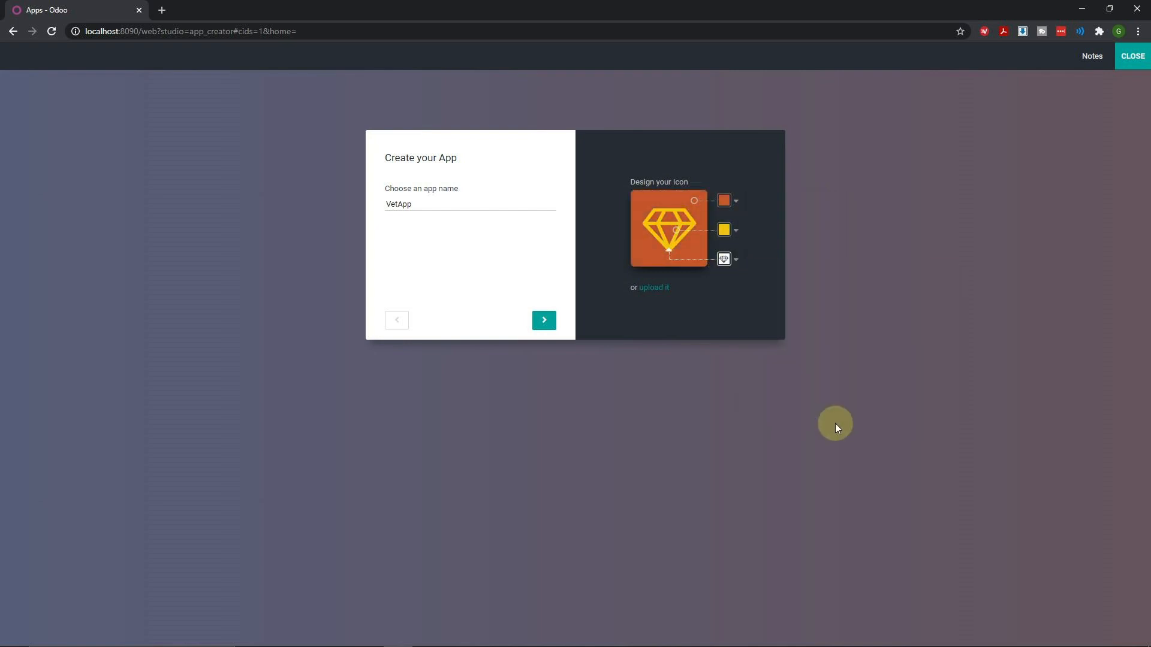
{"action": "left_click", "coordinate": [724, 259]}
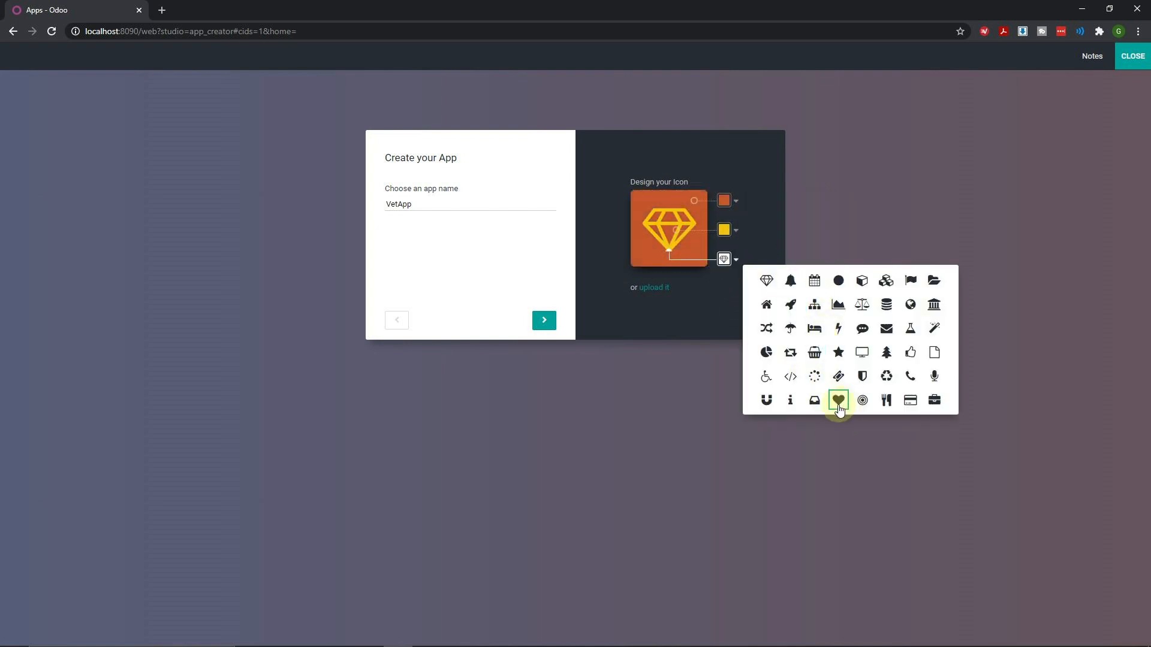
{"action": "left_click", "coordinate": [886, 376]}
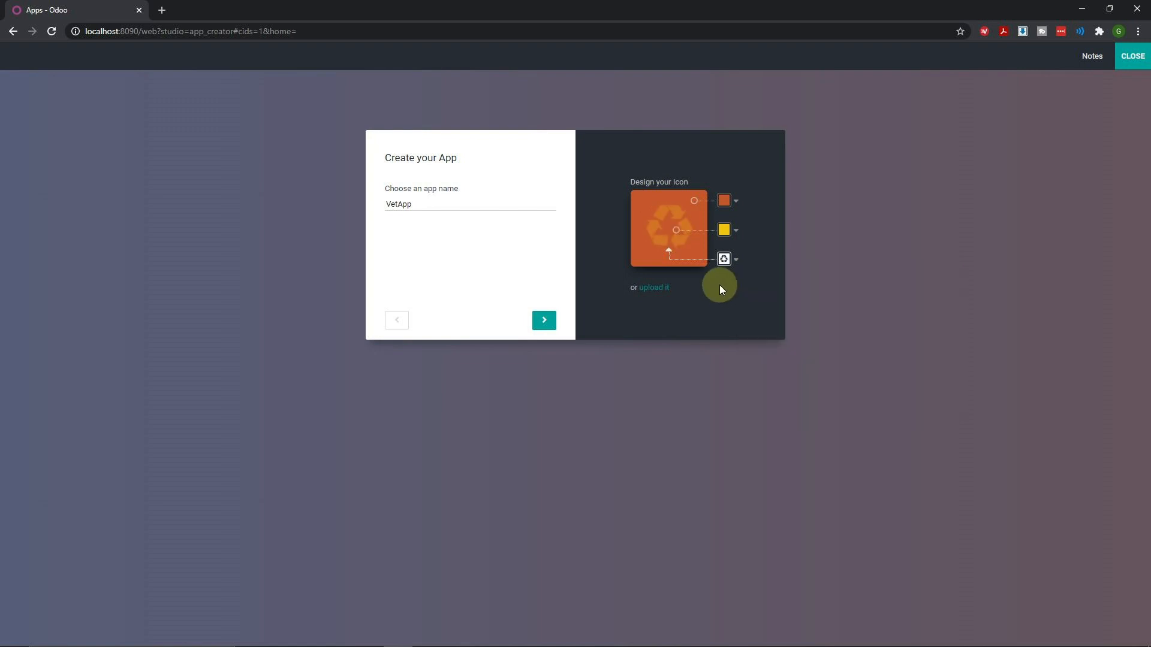
{"action": "left_click", "coordinate": [544, 321]}
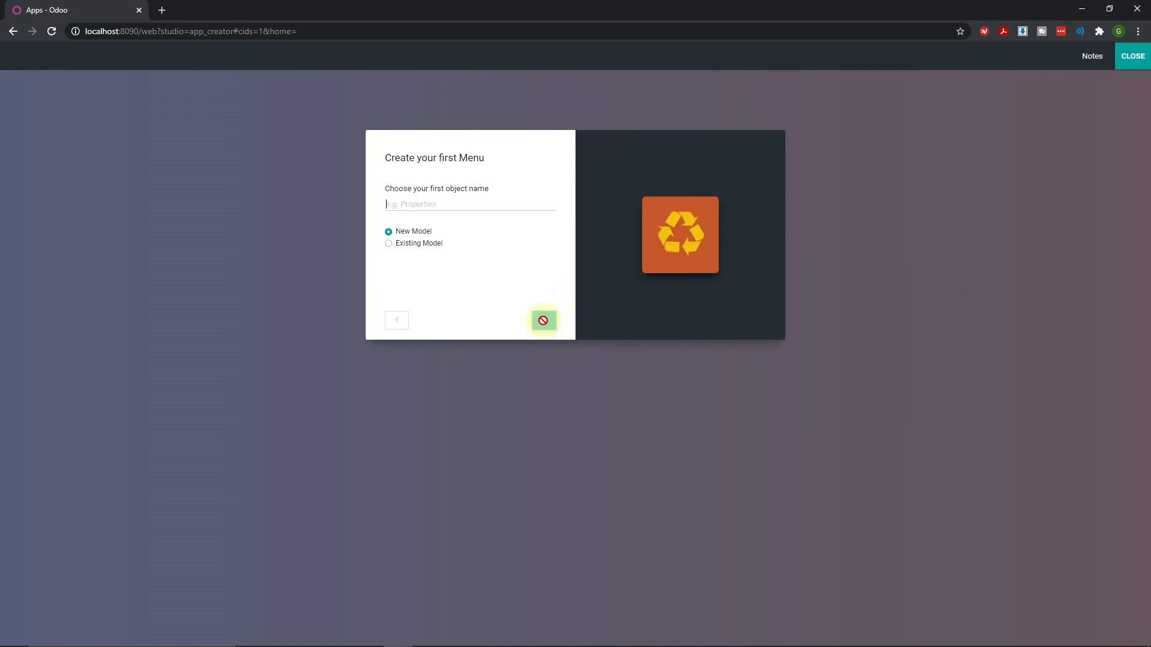
Create the first object as a new model named 'Animal'
{"action": "left_click", "coordinate": [452, 204]}
{"action": "left_click", "coordinate": [425, 235]}
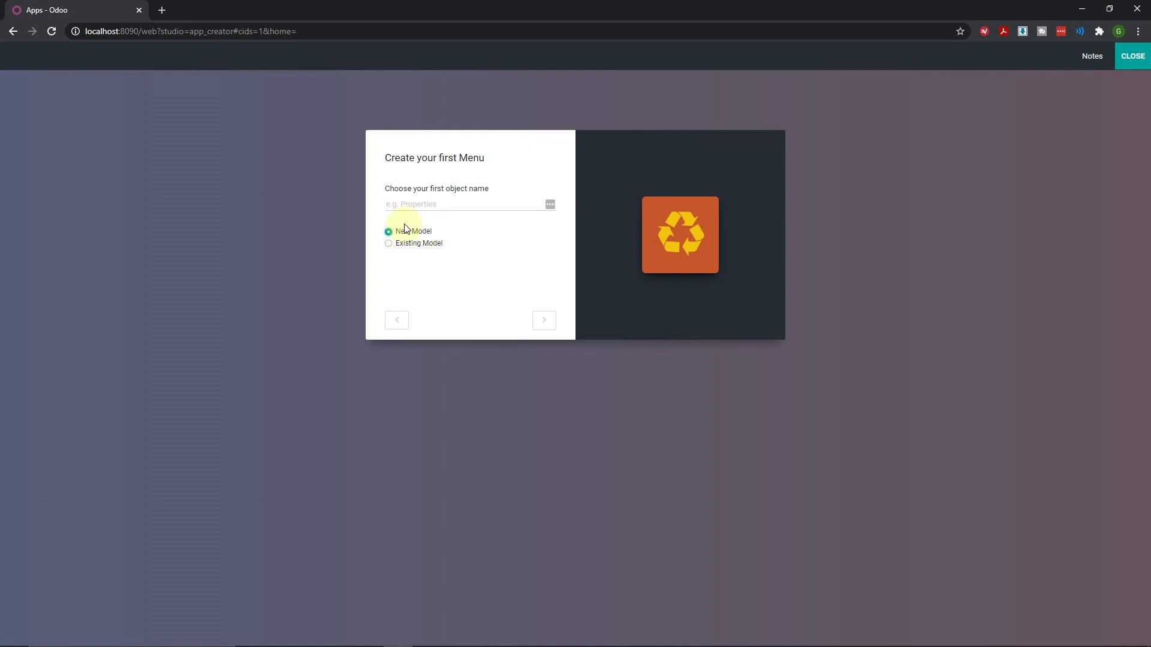
{"action": "left_click", "coordinate": [418, 205]}
{"action": "type", "text": "animal"}
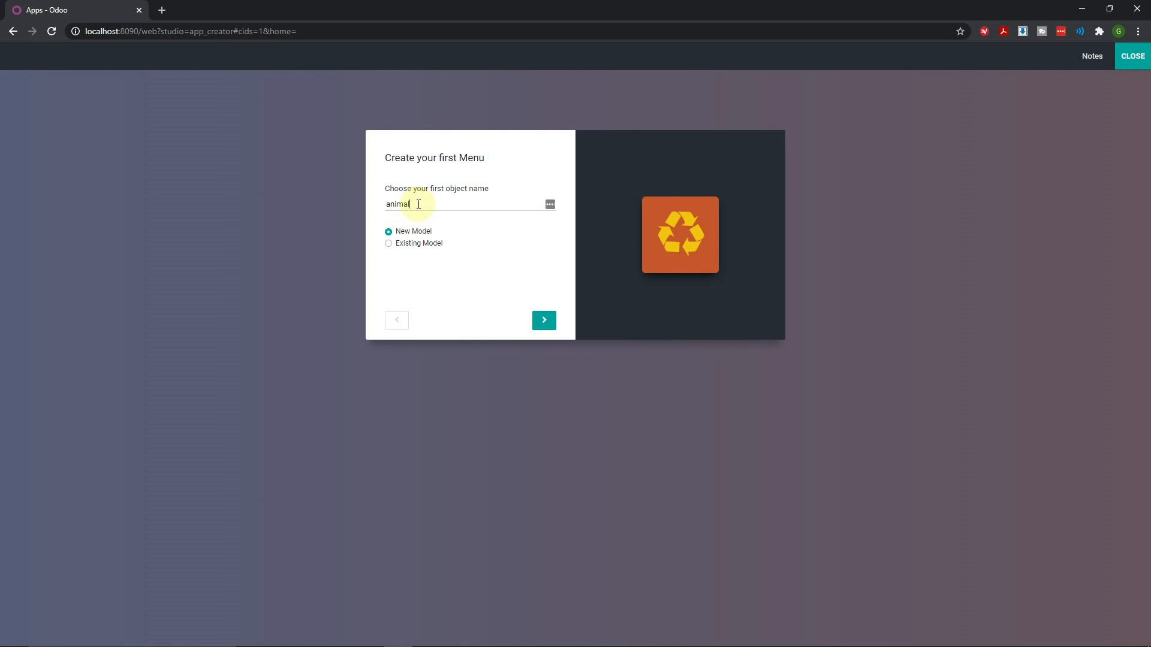
{"action": "left_click_drag", "start_coordinate": [429, 205], "coordinate": [330, 215]}
{"action": "type", "text": "Animal"}
Enable Notes, Picture, Tags and User assignment features, then create the app
{"action": "left_click", "coordinate": [544, 324]}
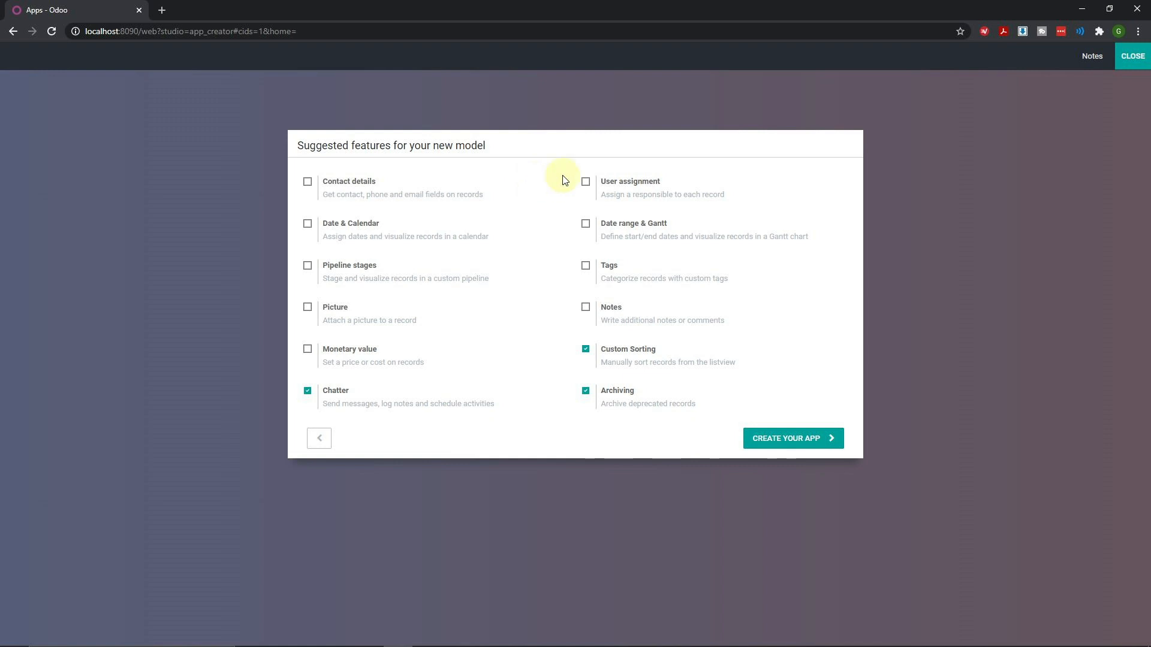
{"action": "left_click", "coordinate": [587, 312]}
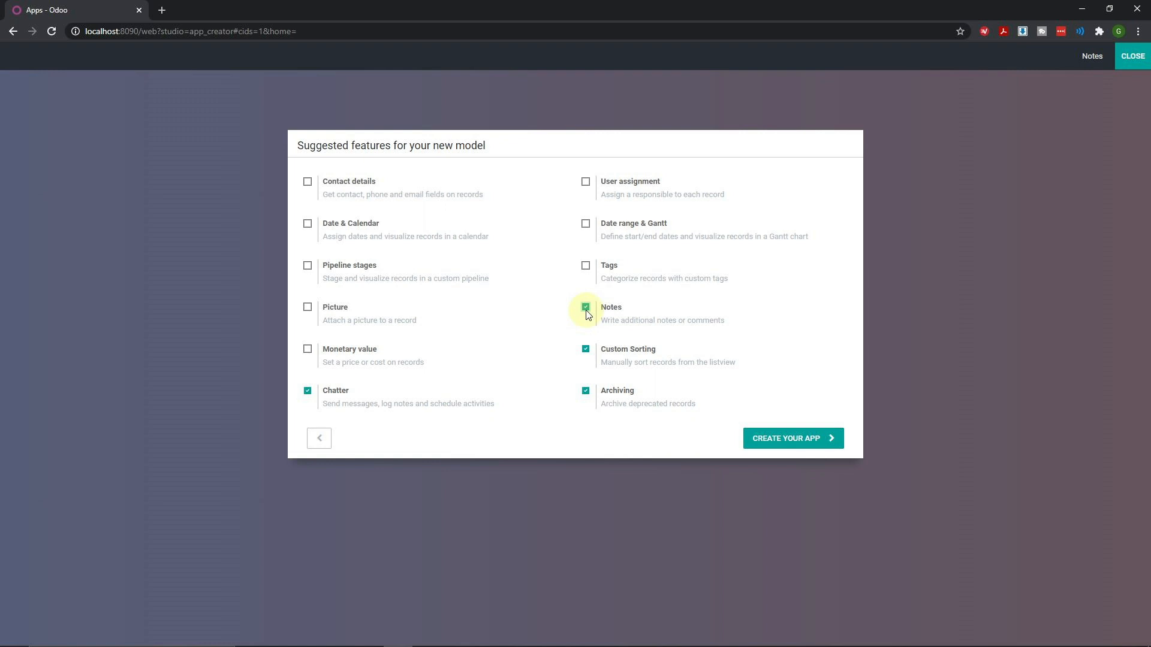
{"action": "left_click", "coordinate": [308, 310]}
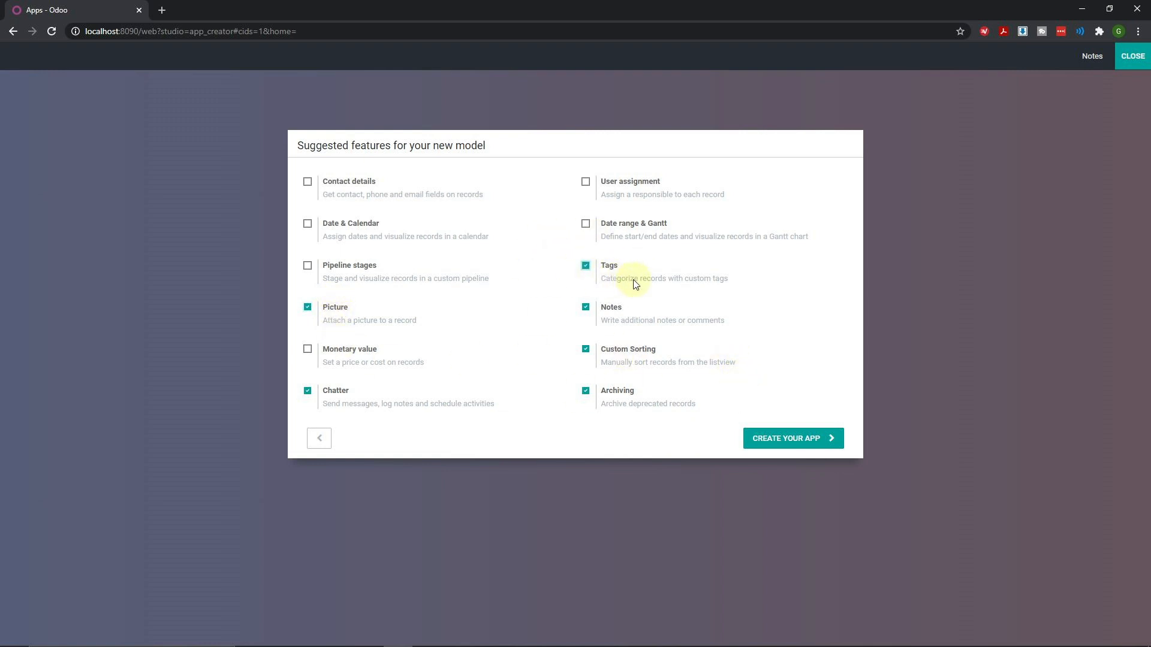
{"action": "left_click", "coordinate": [607, 267]}
{"action": "left_click", "coordinate": [586, 184]}
{"action": "left_click", "coordinate": [772, 434]}
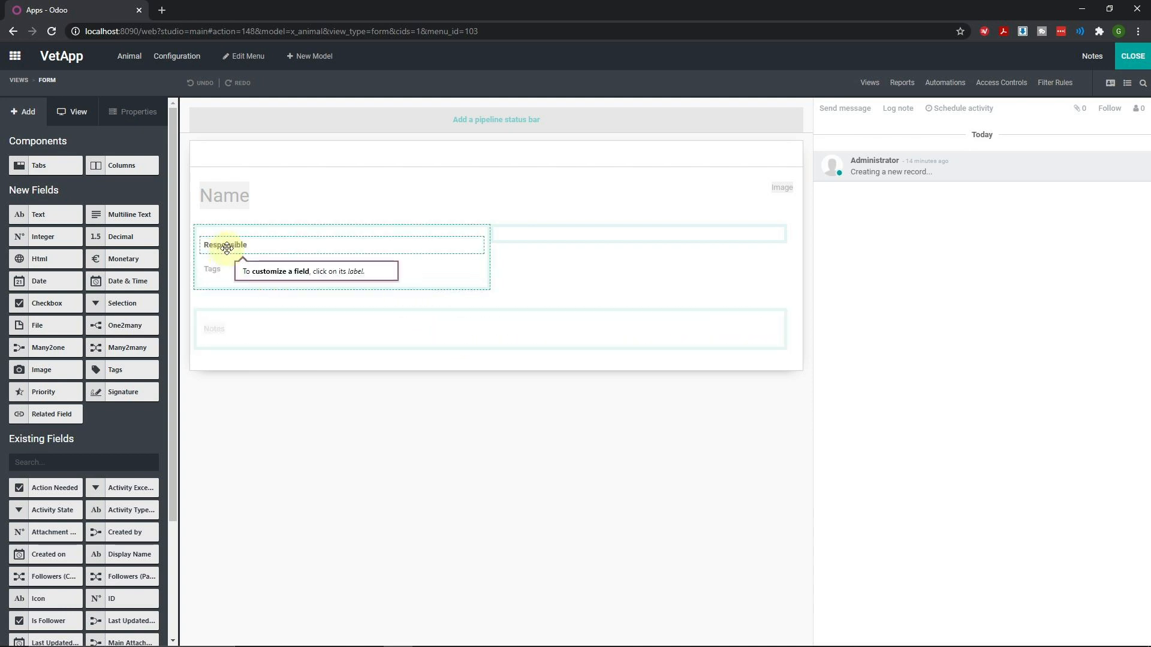
Change the Responsible field label to 'Primary Vet' and close Studio
{"action": "left_click_drag", "start_coordinate": [227, 248], "coordinate": [226, 245]}
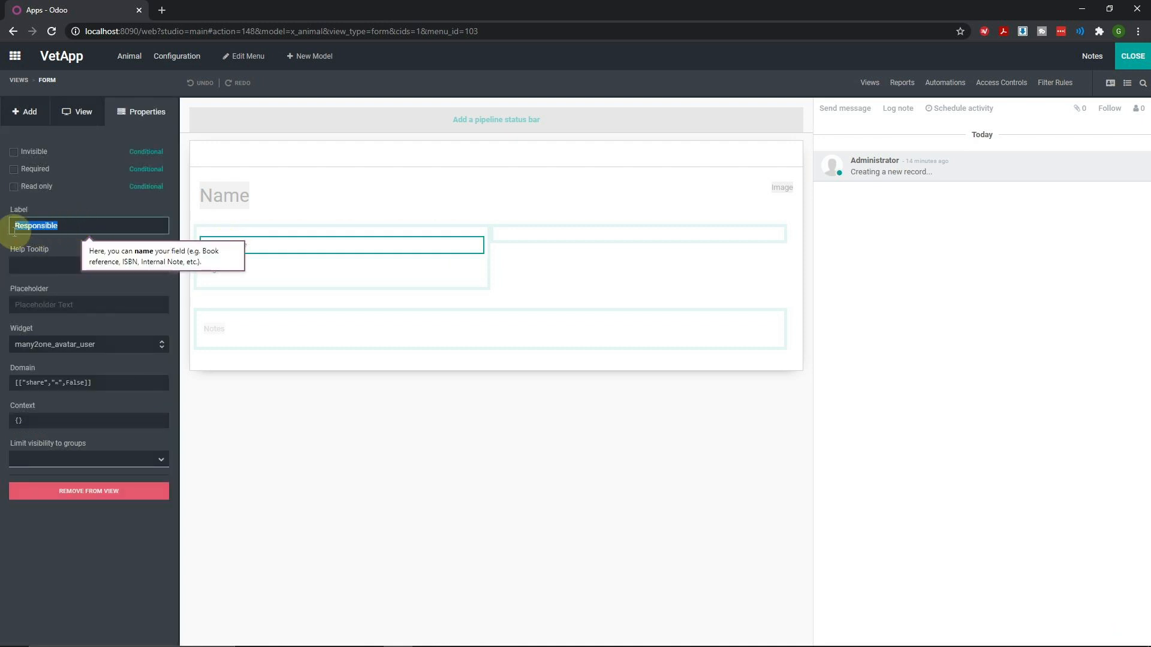
{"action": "type", "text": "Primary Vet"}
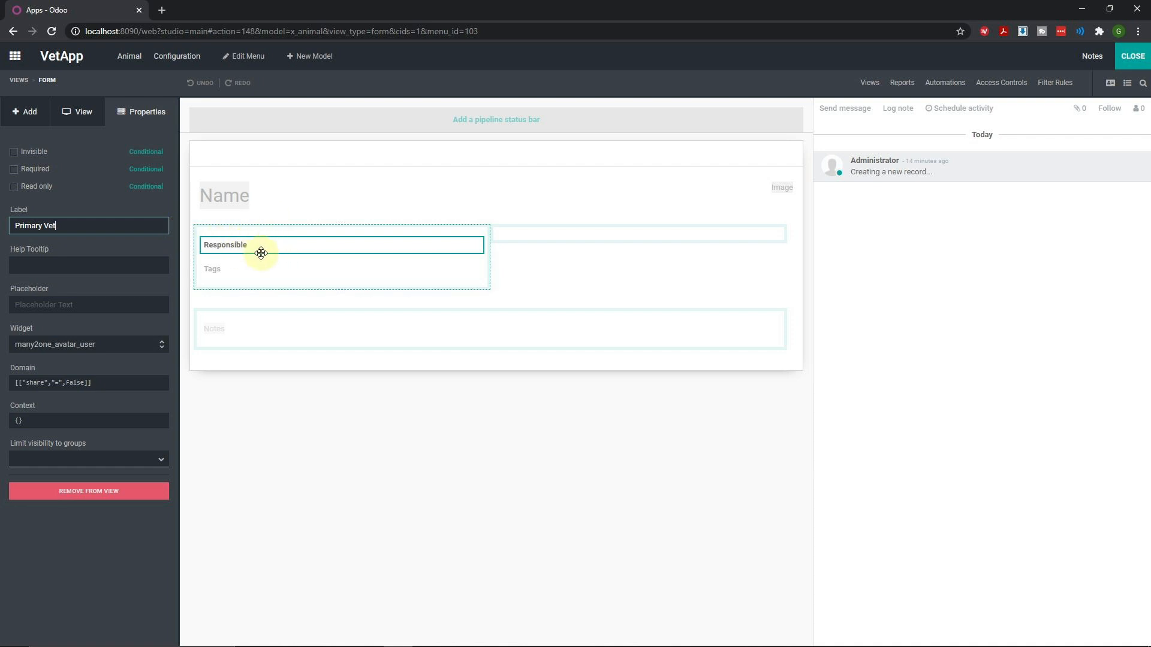
{"action": "left_click", "coordinate": [539, 269]}
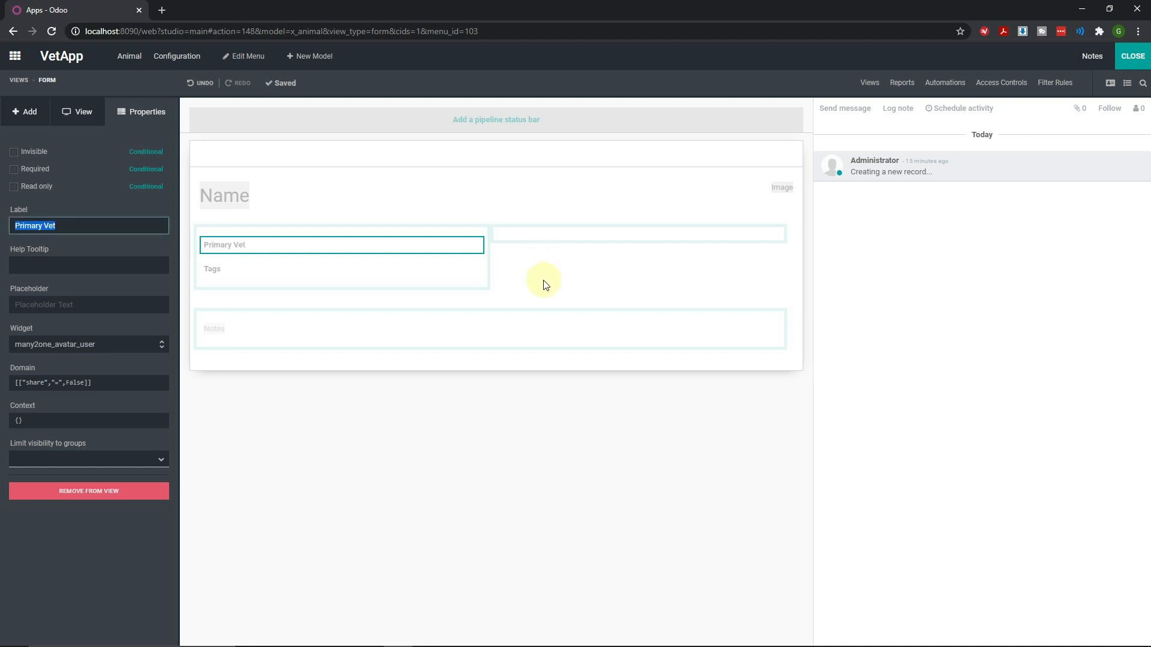
{"action": "left_click", "coordinate": [544, 281]}
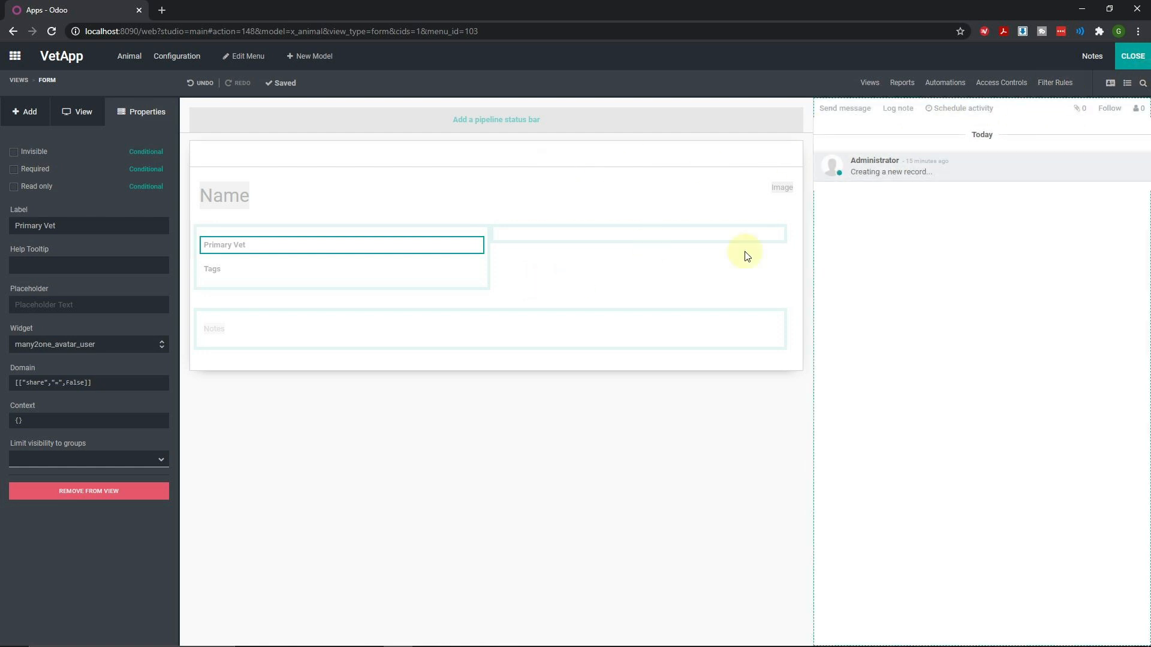
{"action": "left_click", "coordinate": [1133, 56]}
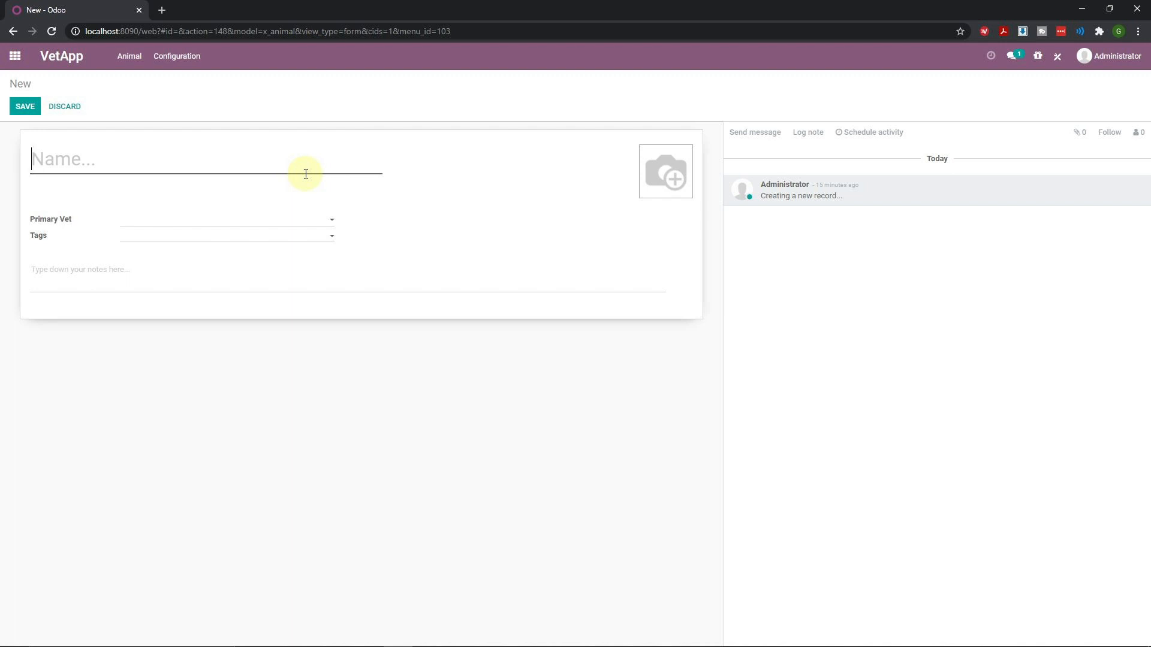
Name the record 'Bibi Bird' and enter the vet's name in Primary Vet
{"action": "type", "text": "Bibi Bird"}
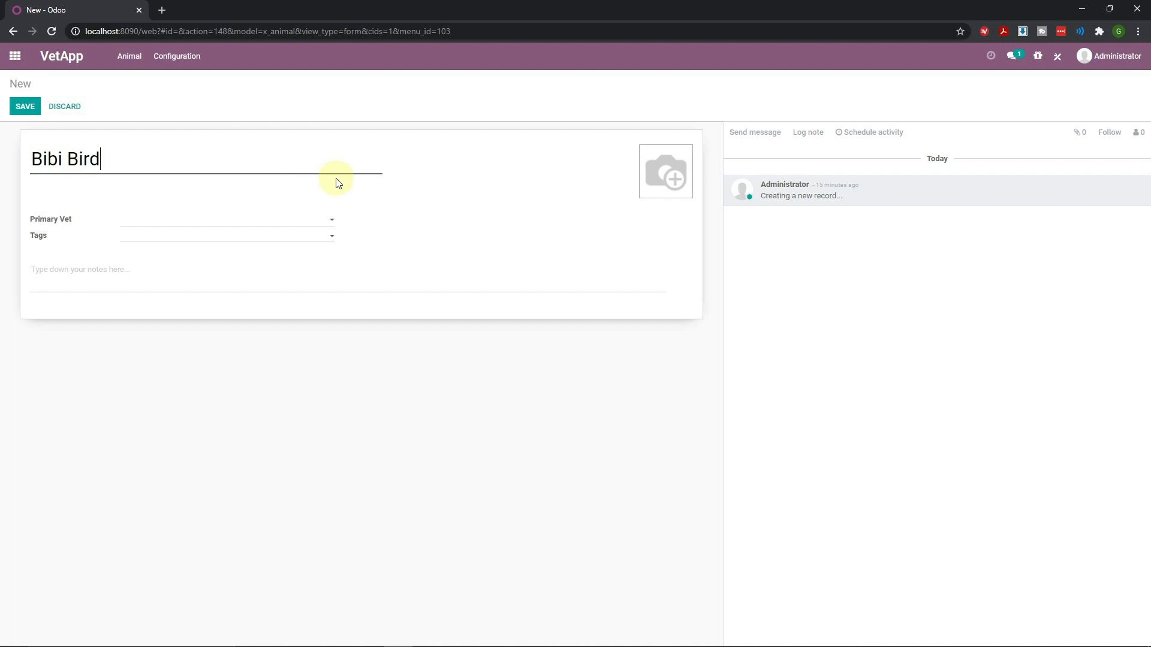
{"action": "left_click", "coordinate": [290, 222]}
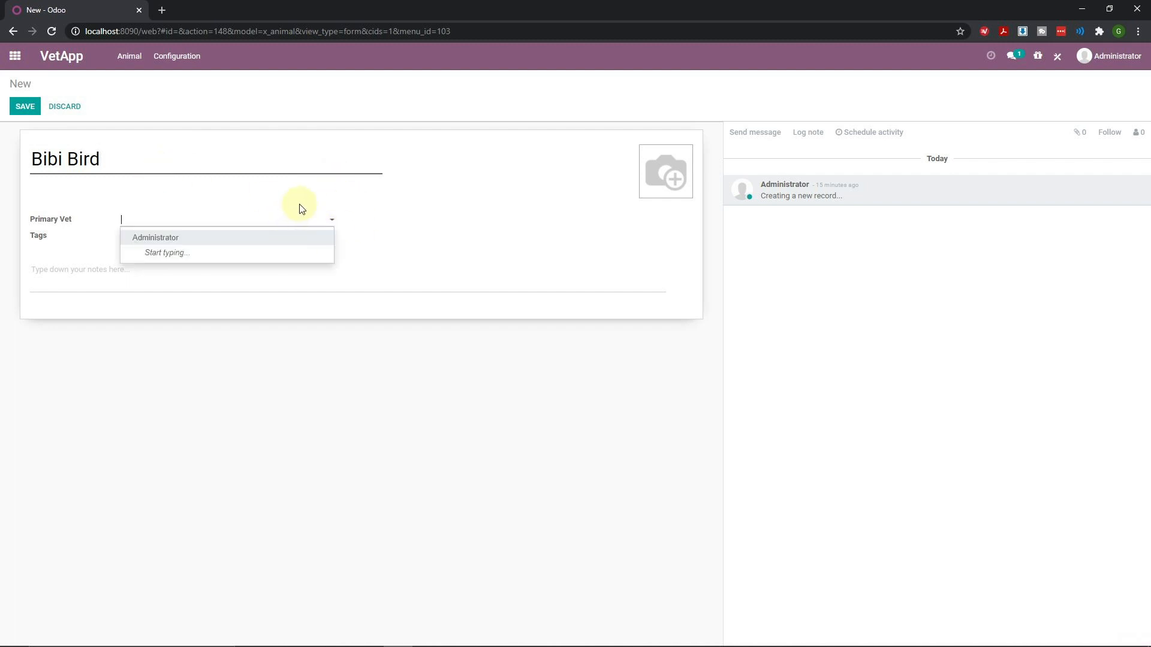
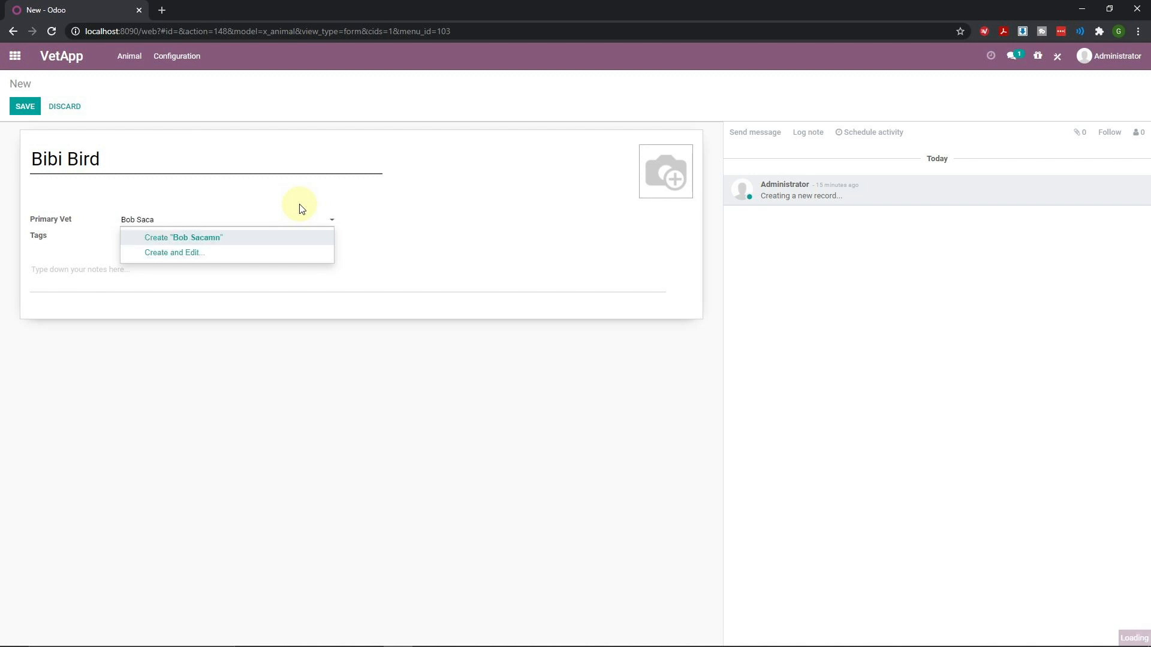
Create the vet as a new user with their e-mail address and save it
{"action": "left_click", "coordinate": [226, 238]}
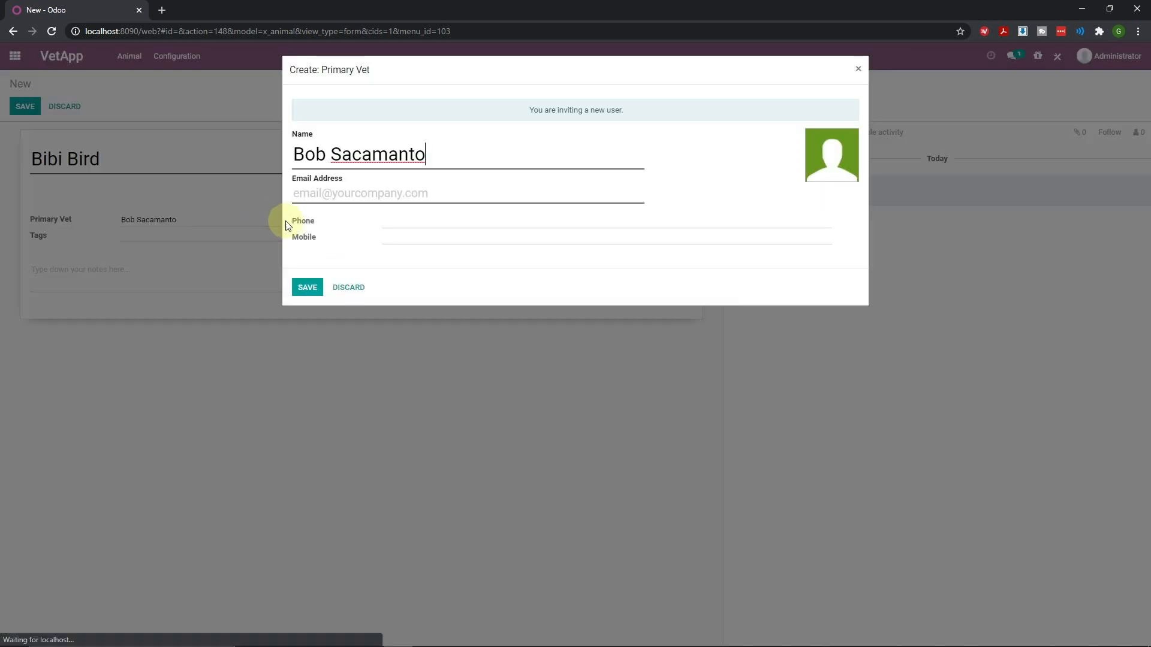
{"action": "left_click", "coordinate": [340, 193]}
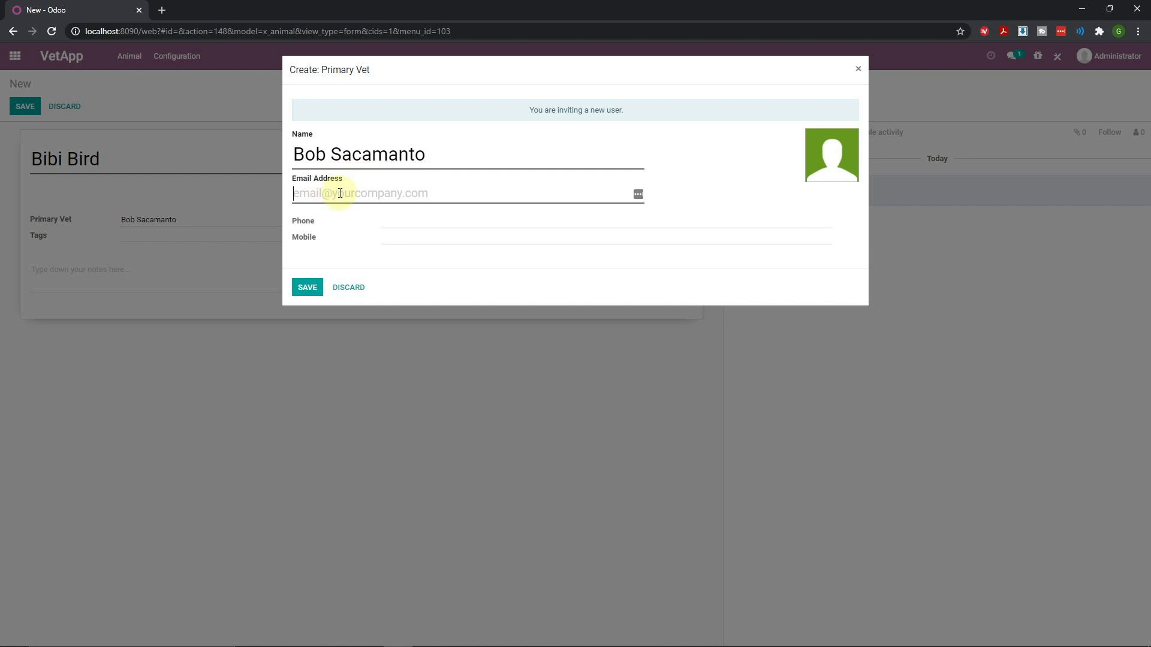
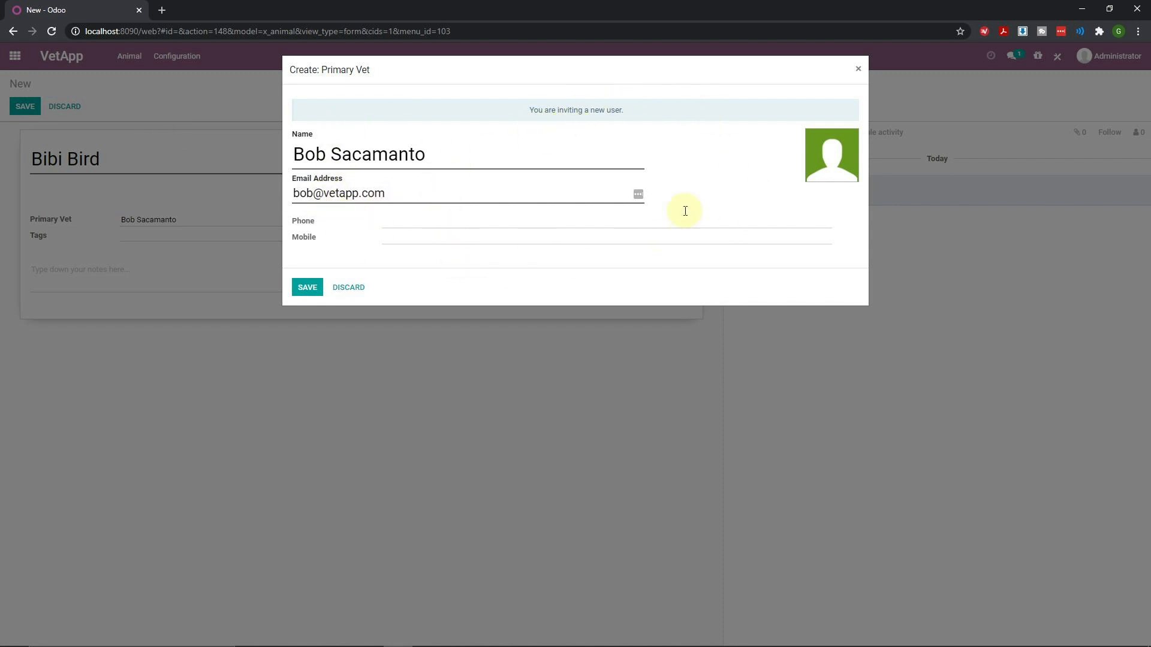
{"action": "left_click", "coordinate": [306, 288]}
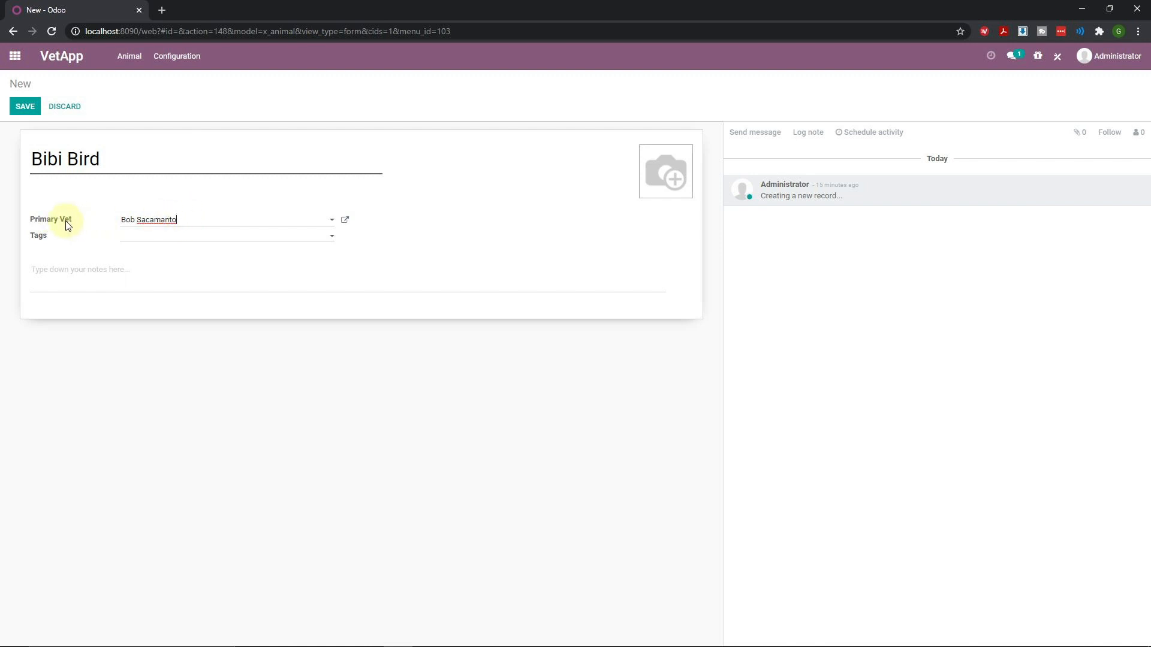
Try adding 'Aggressive' and 'Neur' tags, then remove them
{"action": "left_click", "coordinate": [147, 236]}
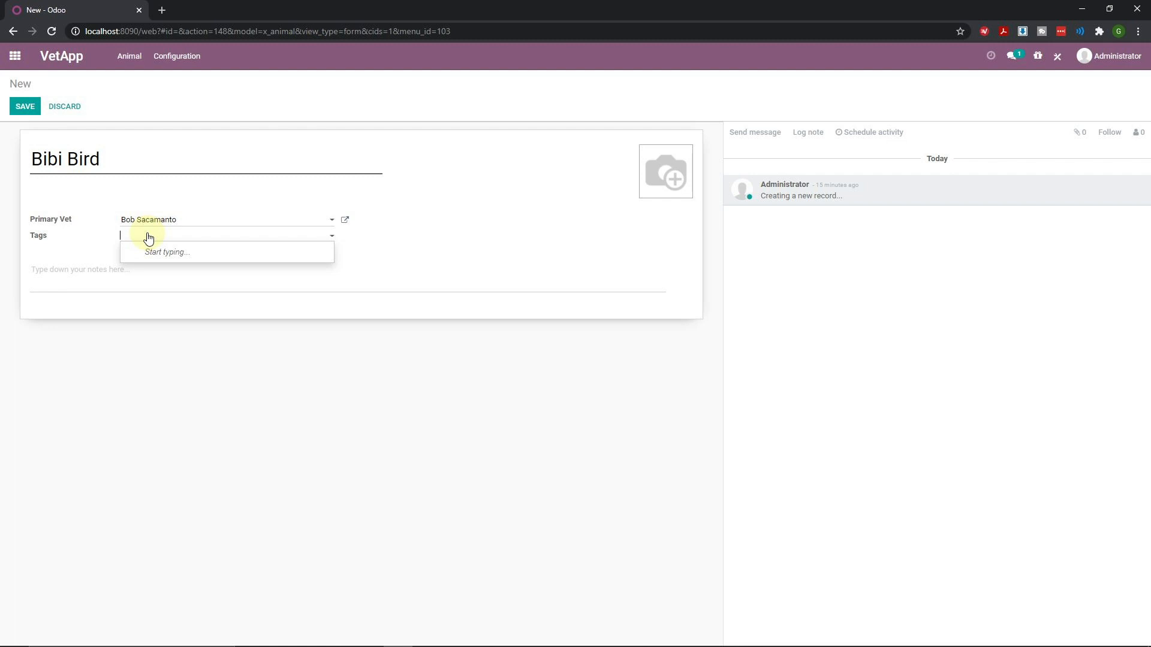
{"action": "type", "text": "Aggressive"}
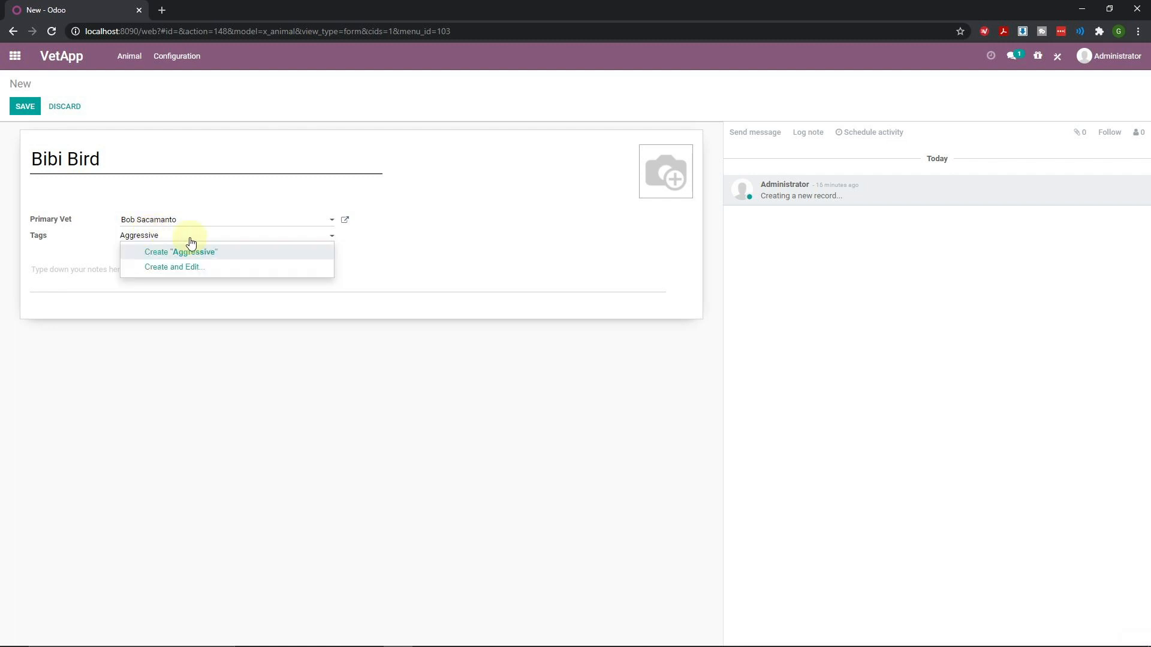
{"action": "left_click", "coordinate": [219, 253]}
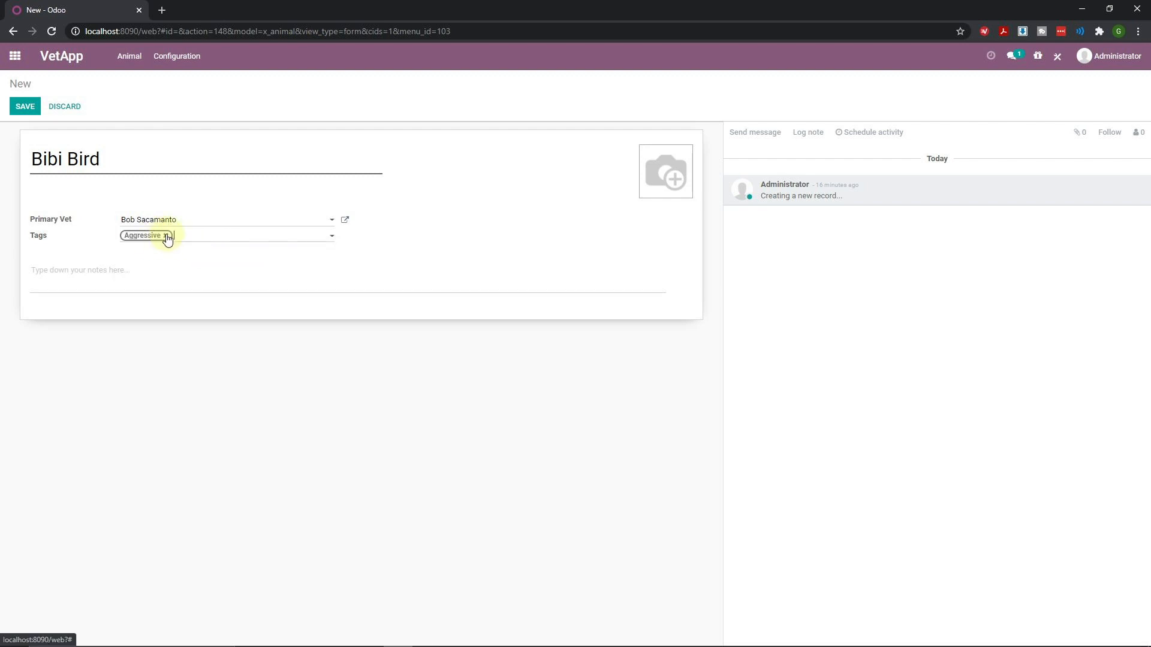
{"action": "left_click", "coordinate": [167, 238]}
{"action": "left_click", "coordinate": [167, 241]}
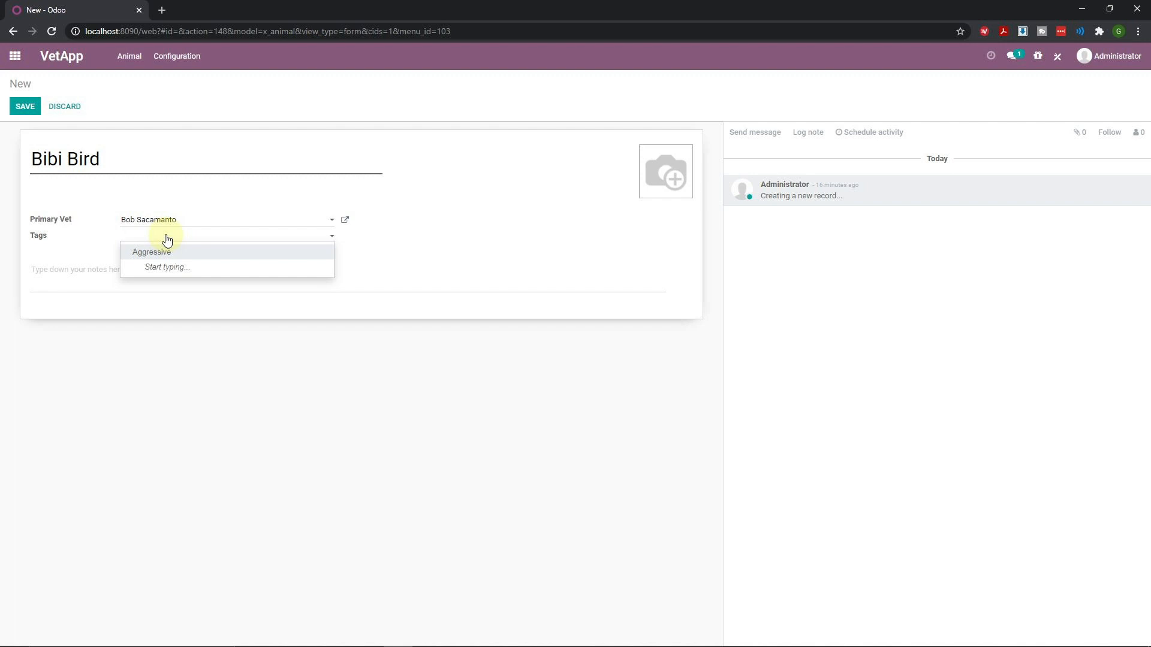
{"action": "type", "text": "Neur"}
{"action": "key", "text": "Return"}
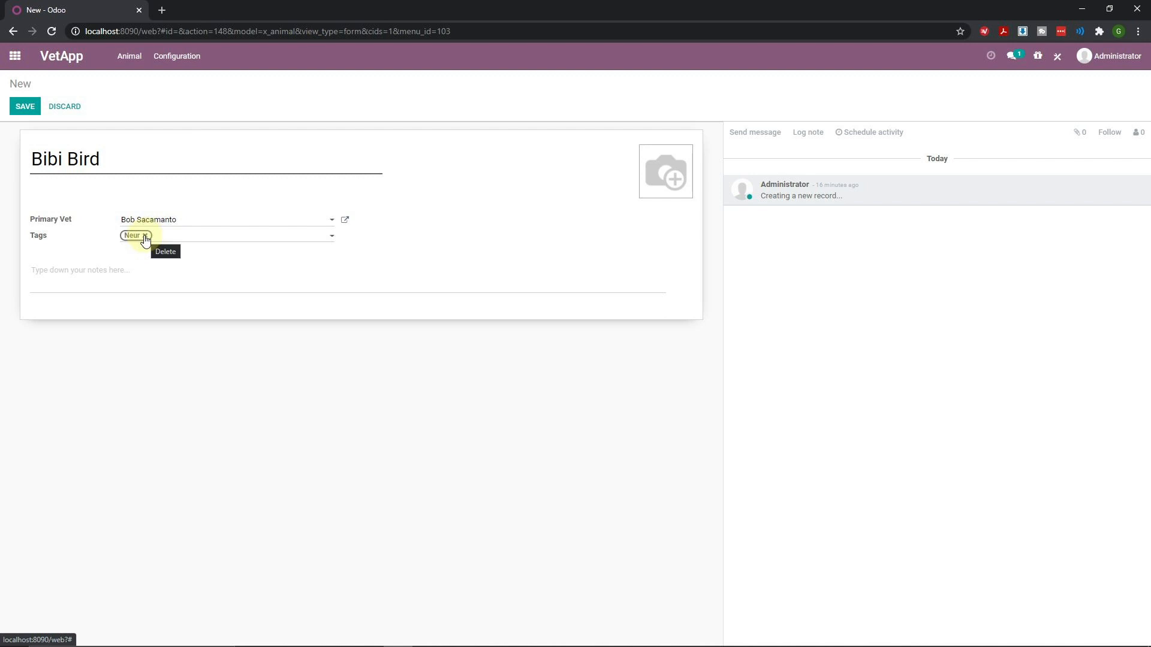
{"action": "left_click", "coordinate": [144, 236]}
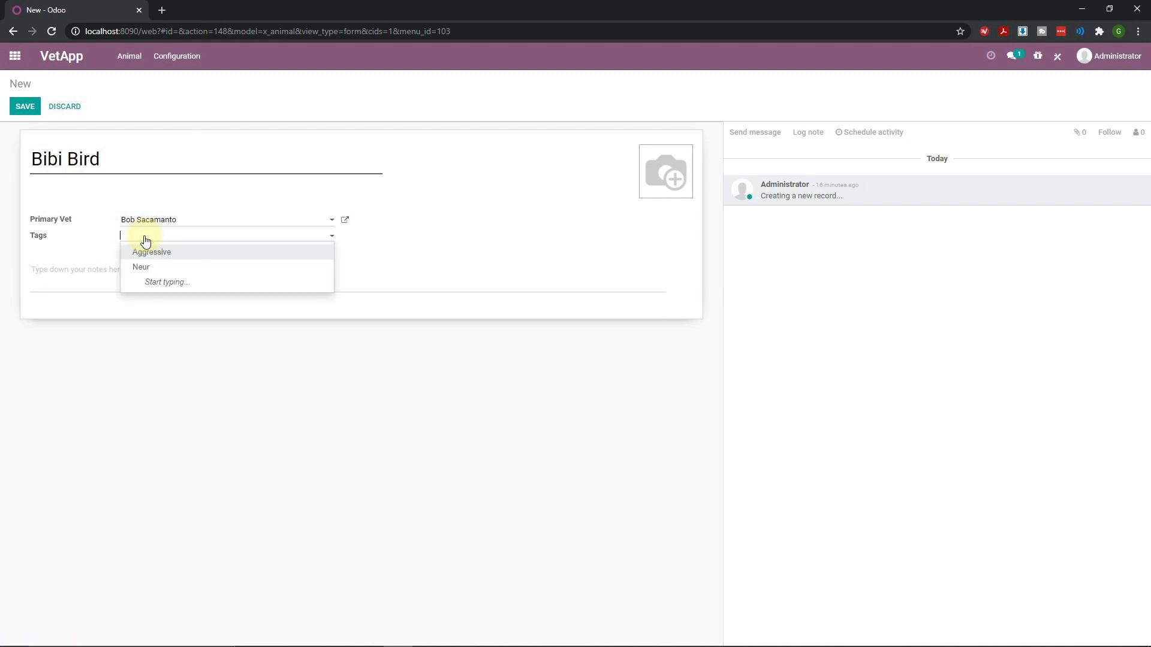
Create the 'Neurtered' tag and attach it to the record
{"action": "type", "text": "Neurtered"}
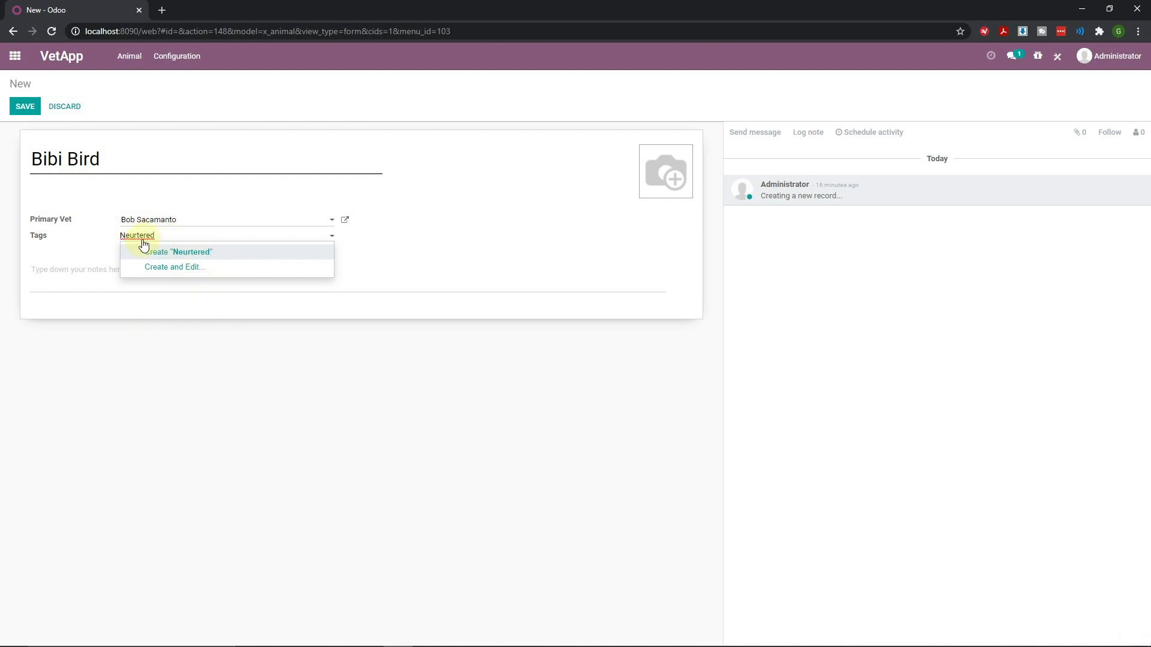
{"action": "left_click", "coordinate": [181, 254]}
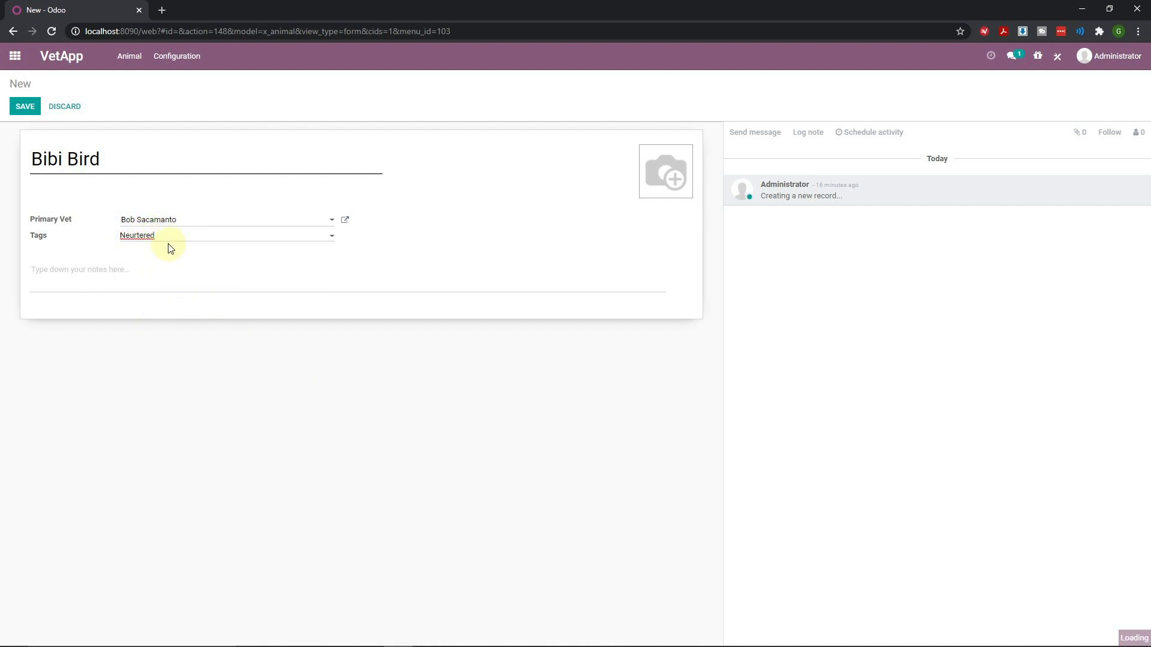
{"action": "left_click", "coordinate": [162, 236]}
{"action": "left_click", "coordinate": [152, 241]}
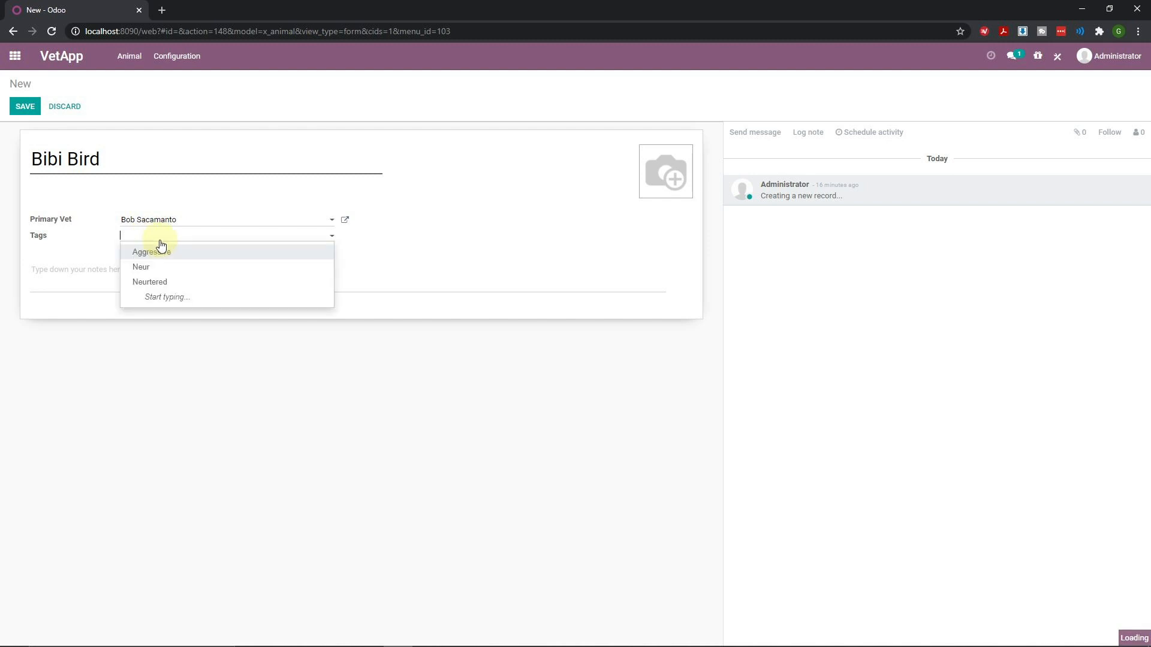
{"action": "left_click", "coordinate": [149, 282]}
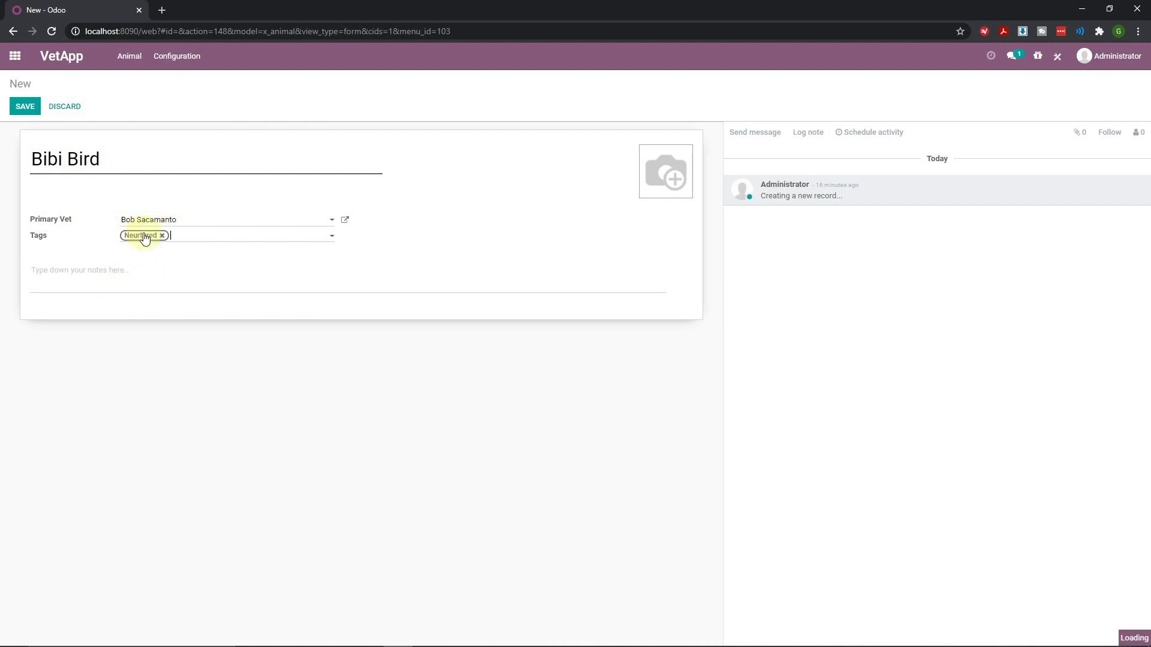
Add 'Aggressive' and 'Speicicial Die' tags, then remove both, leaving only Neurtered
{"action": "left_click", "coordinate": [185, 238]}
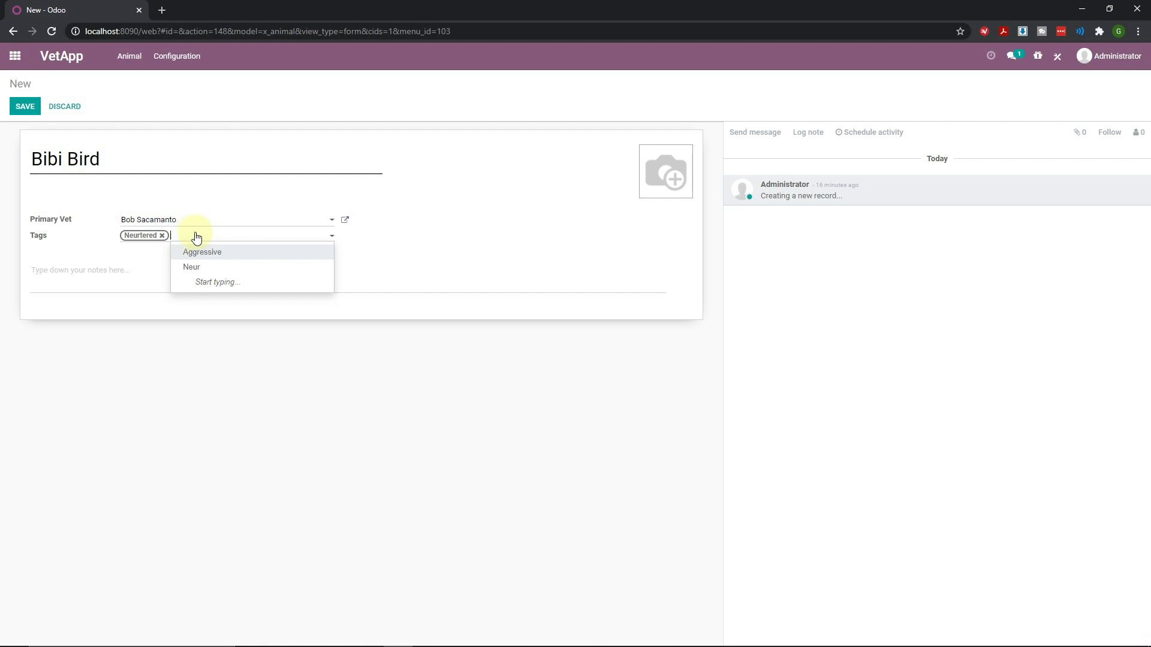
{"action": "left_click", "coordinate": [215, 252]}
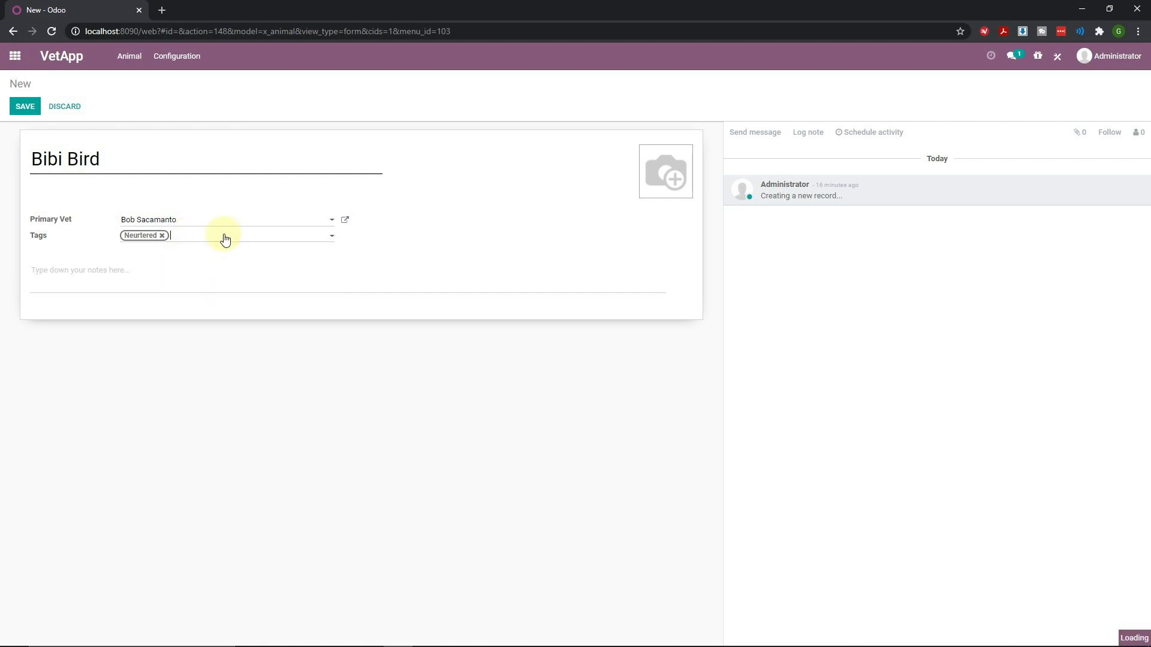
{"action": "left_click", "coordinate": [269, 242]}
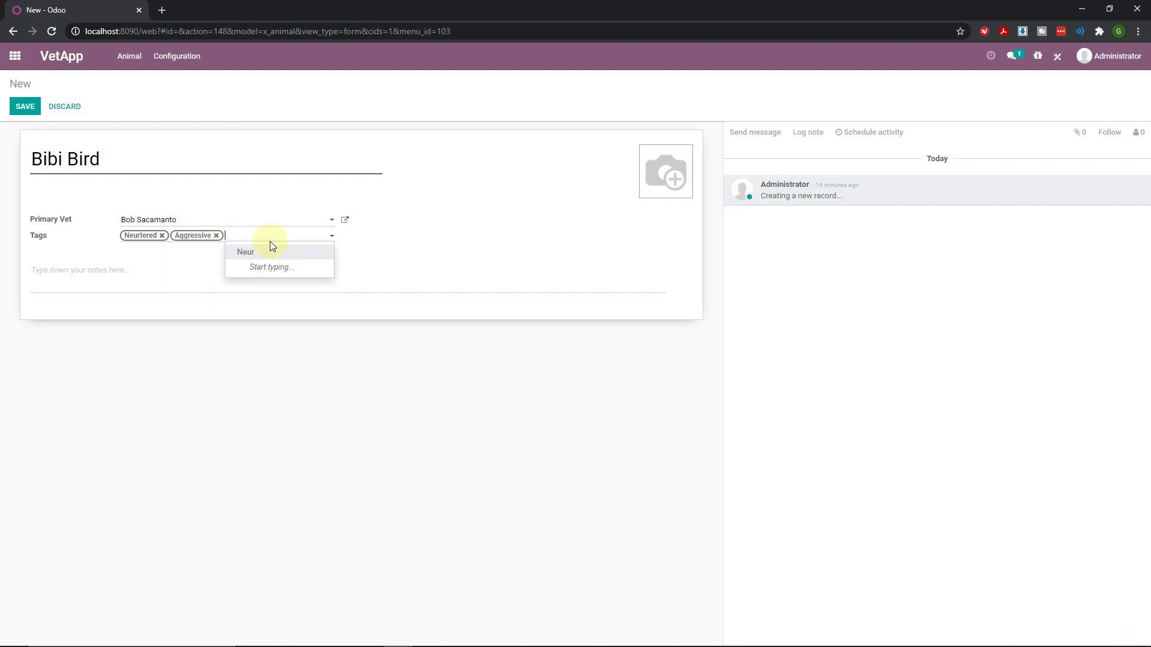
{"action": "type", "text": "Speici"}
{"action": "type", "text": "cial"}
{"action": "type", "text": " Die"}
{"action": "left_click", "coordinate": [269, 242]}
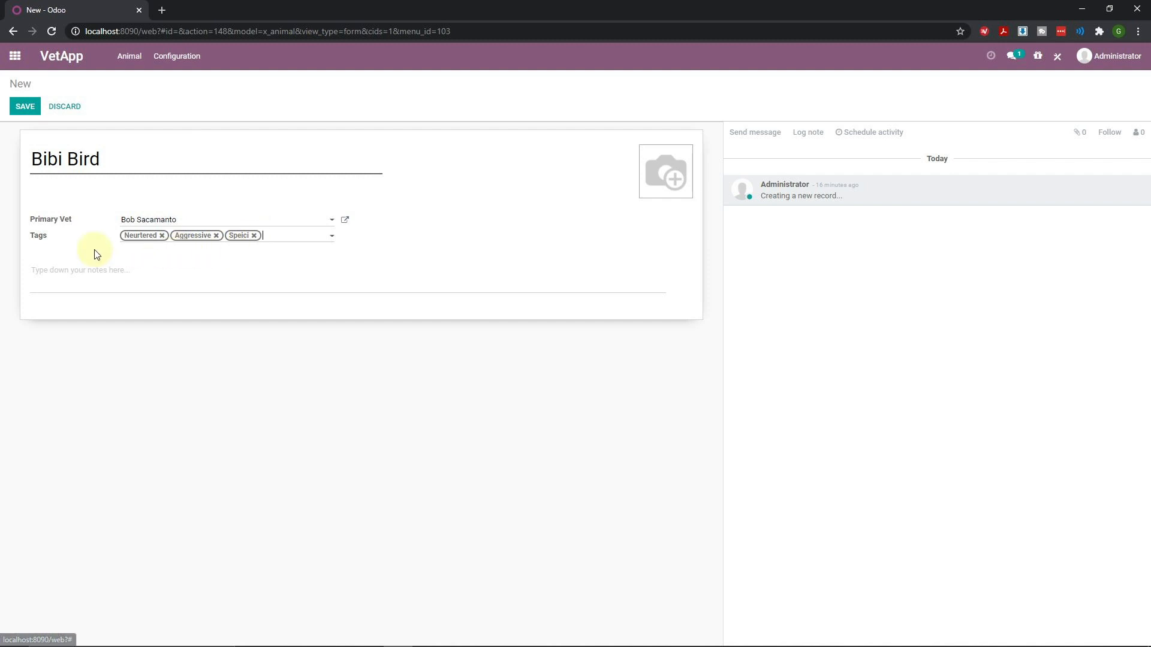
{"action": "left_click", "coordinate": [254, 236]}
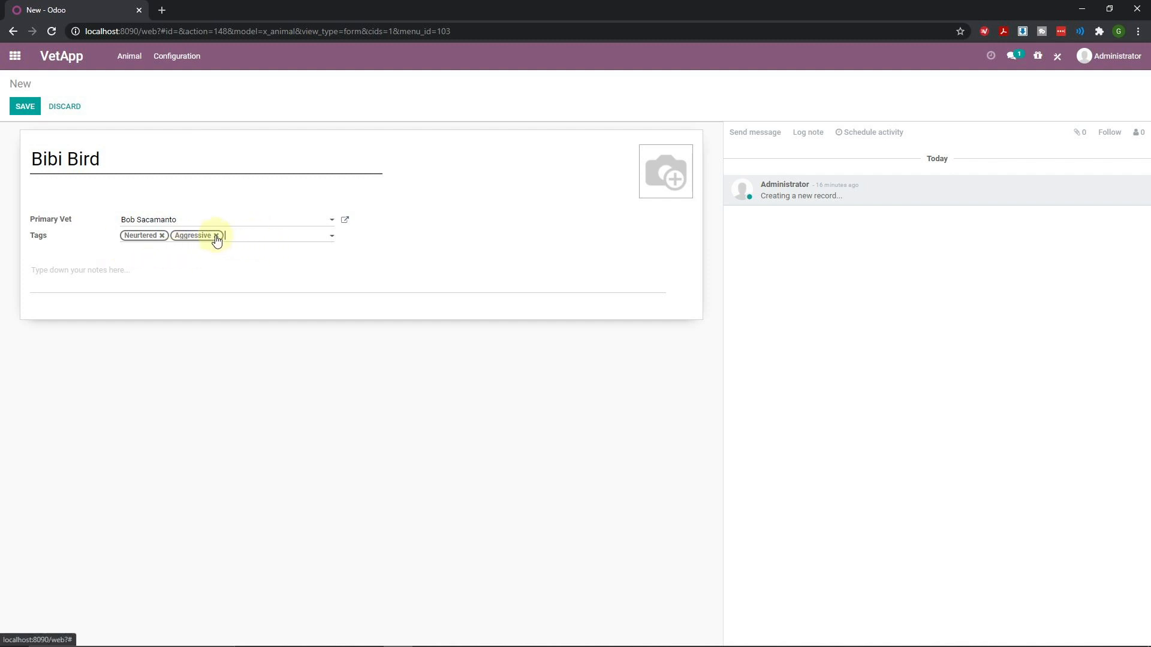
{"action": "left_click", "coordinate": [216, 236]}
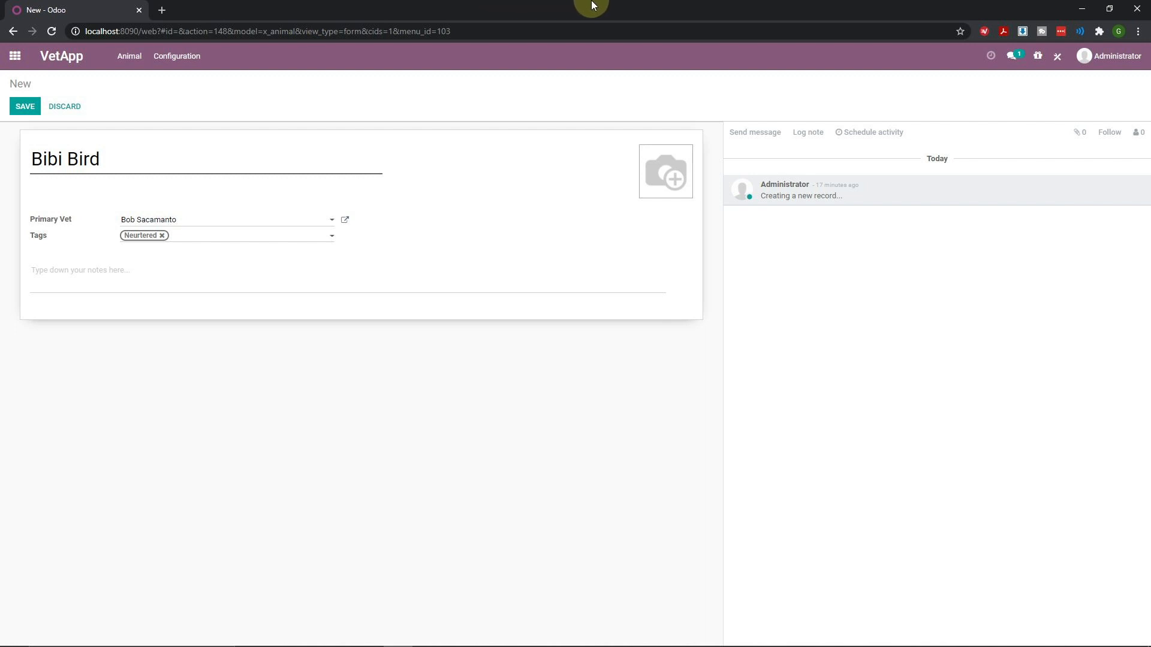
Upload BZI10IVK_400x400.jpeg as Bibi Bird's picture
{"action": "mouse_move", "coordinate": [403, 630]}
{"action": "left_click", "coordinate": [339, 636]}
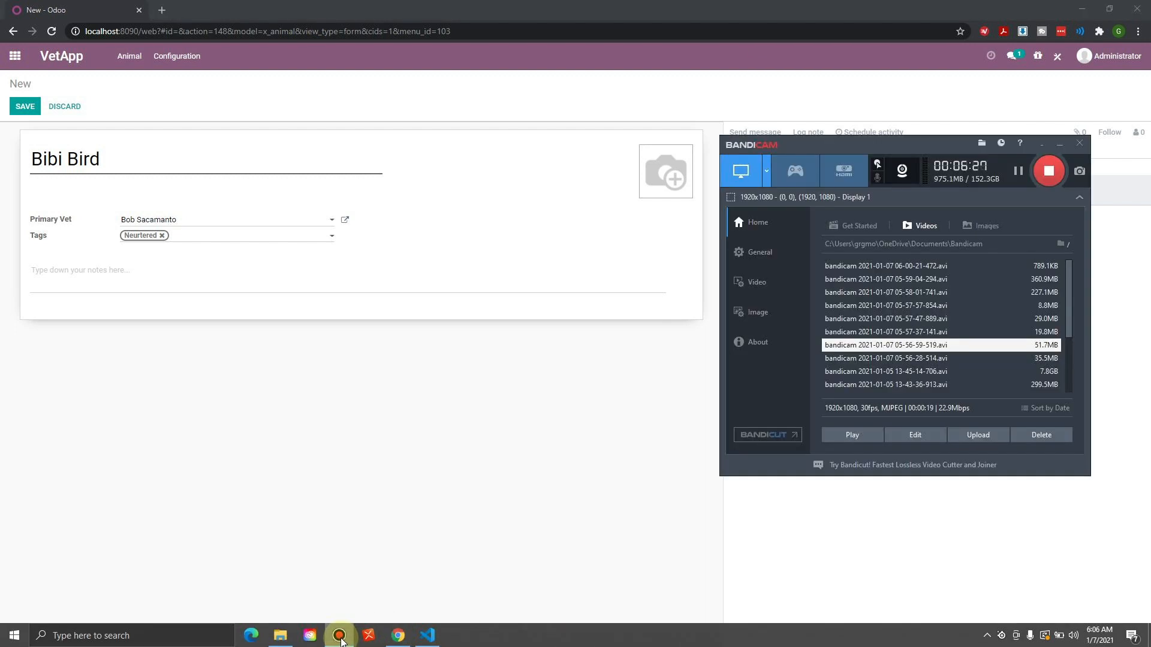
{"action": "left_click", "coordinate": [1017, 171]}
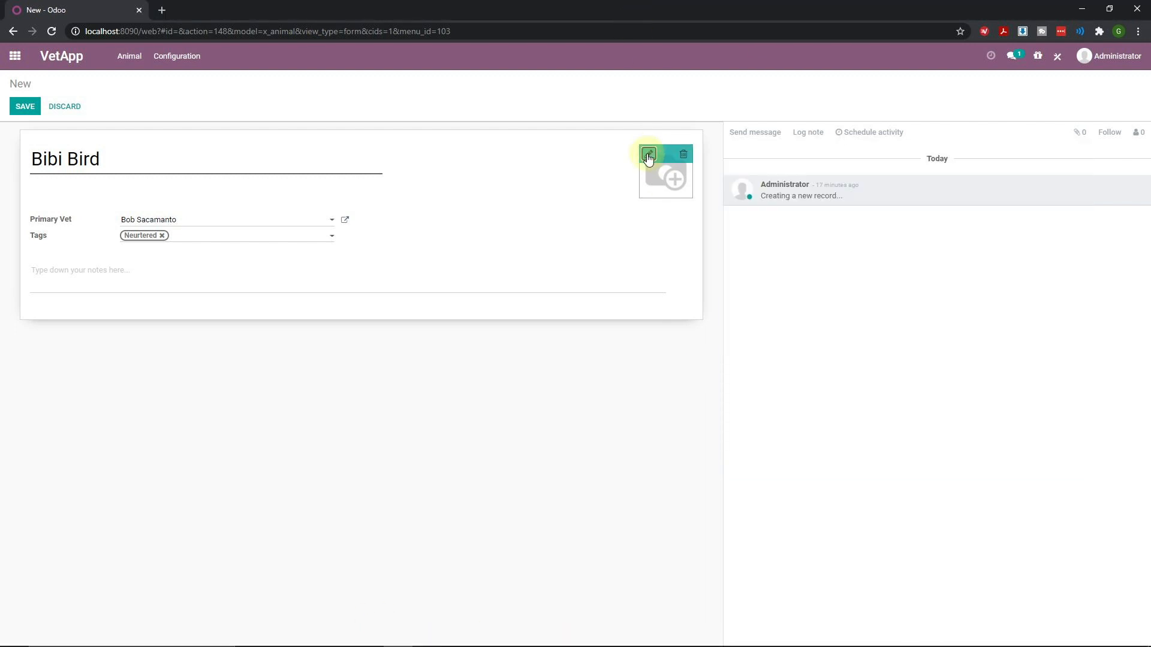
{"action": "left_click", "coordinate": [649, 154]}
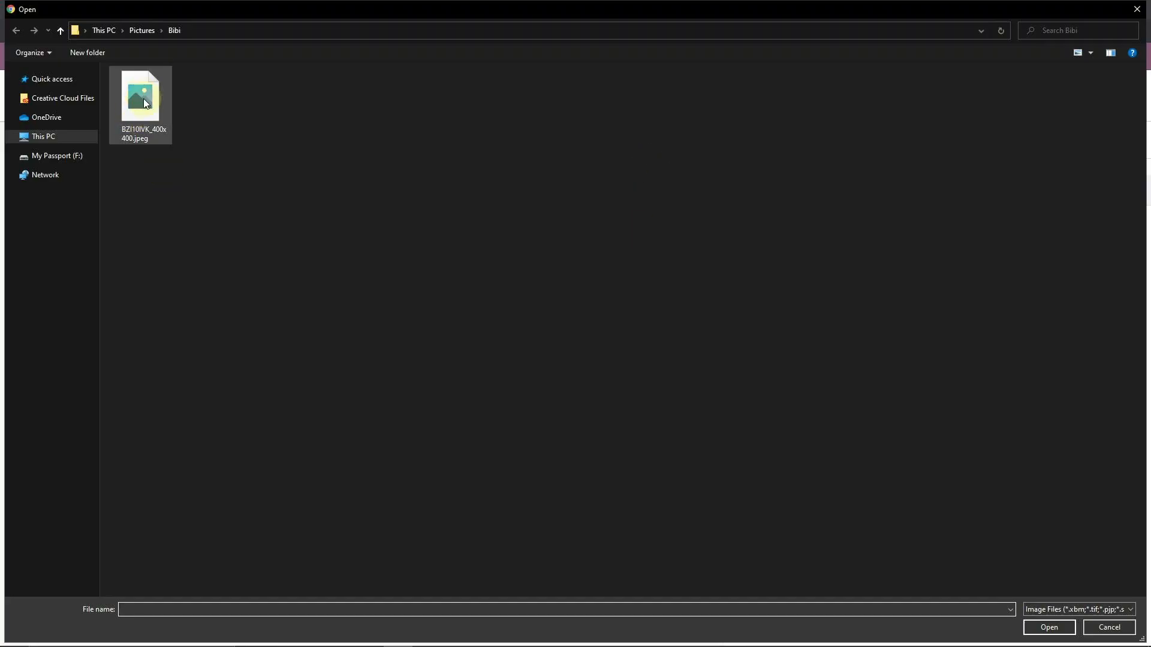
{"action": "left_click", "coordinate": [147, 106]}
{"action": "double_click", "coordinate": [148, 106]}
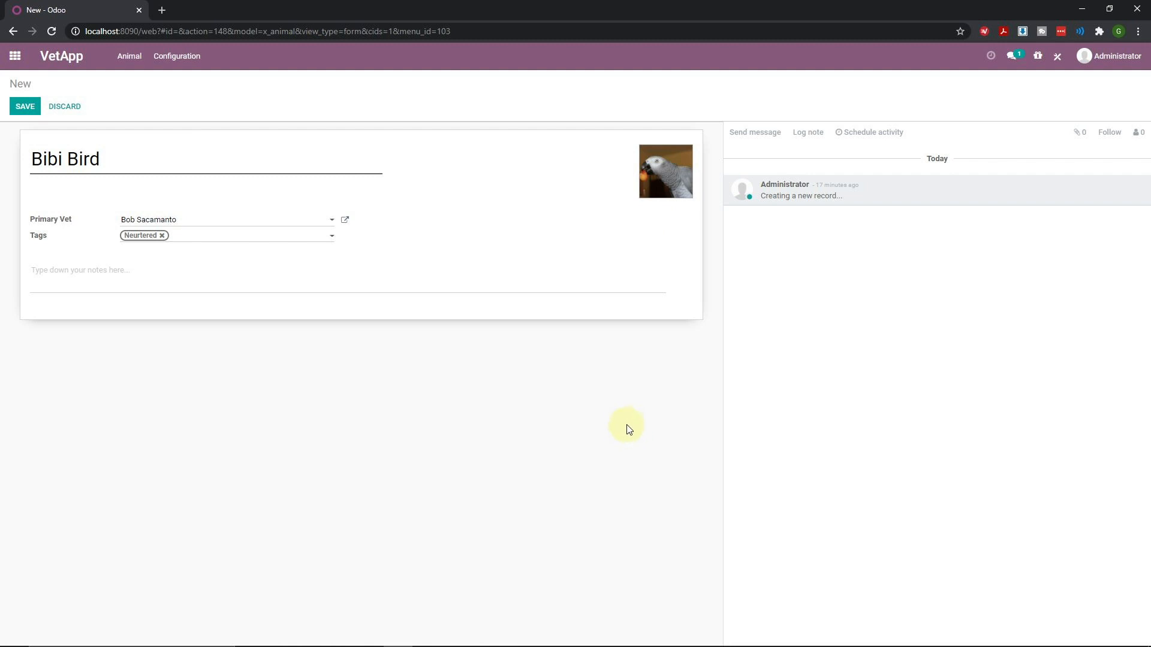
{"action": "mouse_move", "coordinate": [659, 201]}
Save the Bibi Bird record and reopen Studio on the Animal form
{"action": "left_click", "coordinate": [22, 107]}
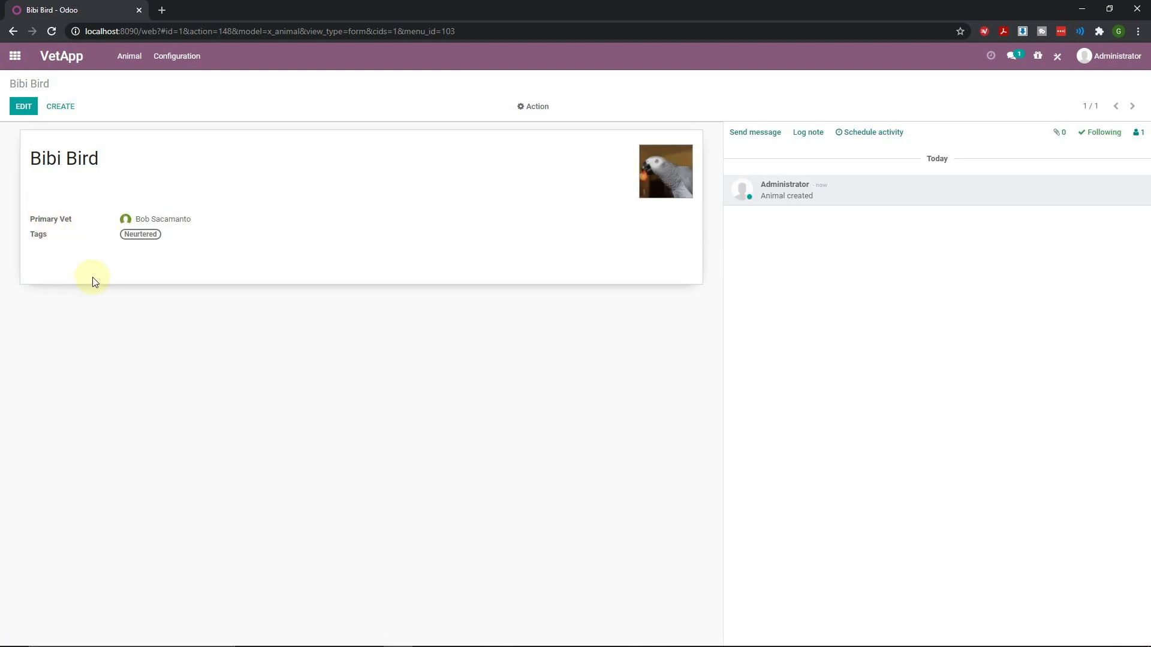
{"action": "left_click", "coordinate": [1060, 58]}
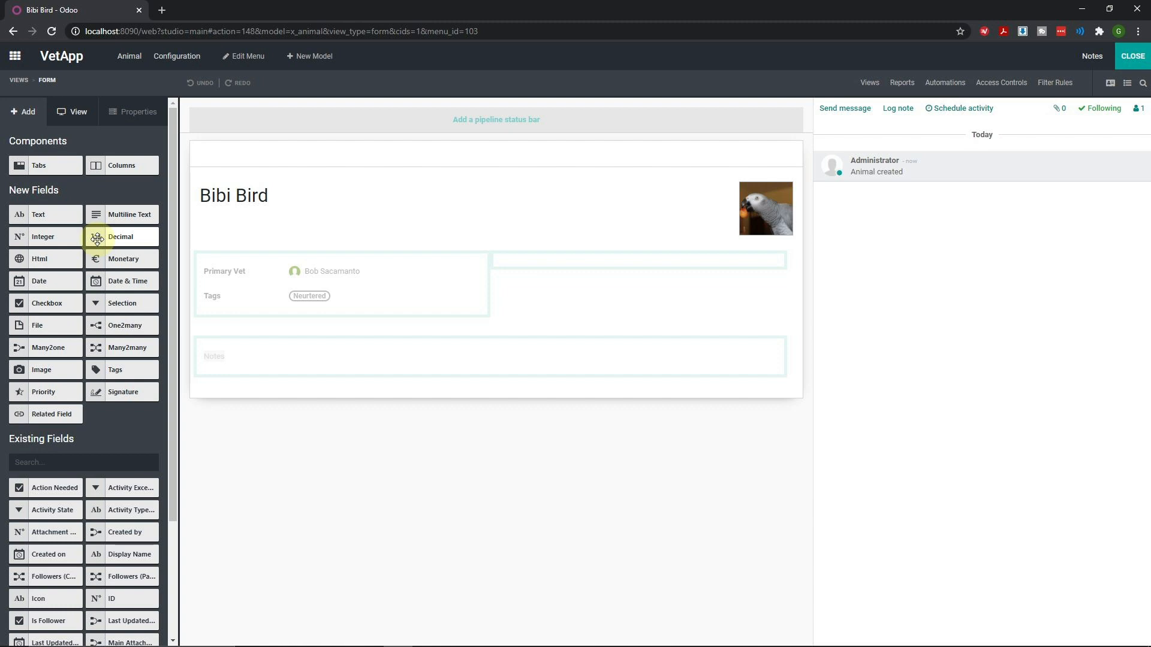
Add a decimal field labelled 'Weight' to the Animal form
{"action": "left_click_drag", "start_coordinate": [98, 240], "coordinate": [588, 265]}
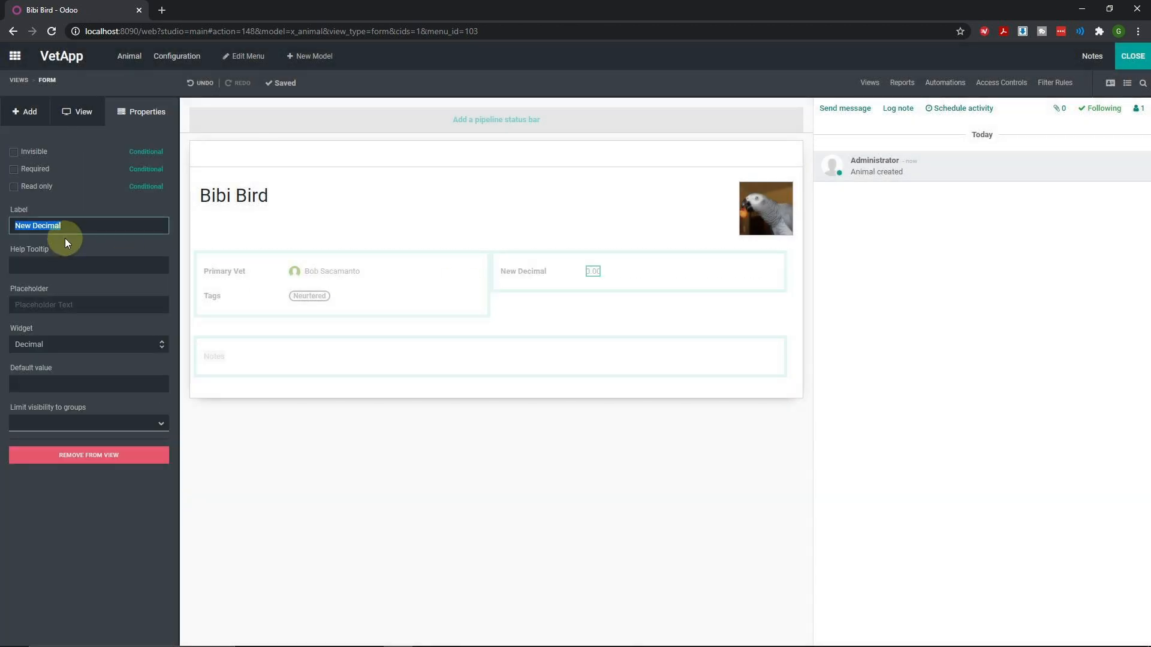
{"action": "type", "text": "Weight"}
{"action": "left_click", "coordinate": [72, 272]}
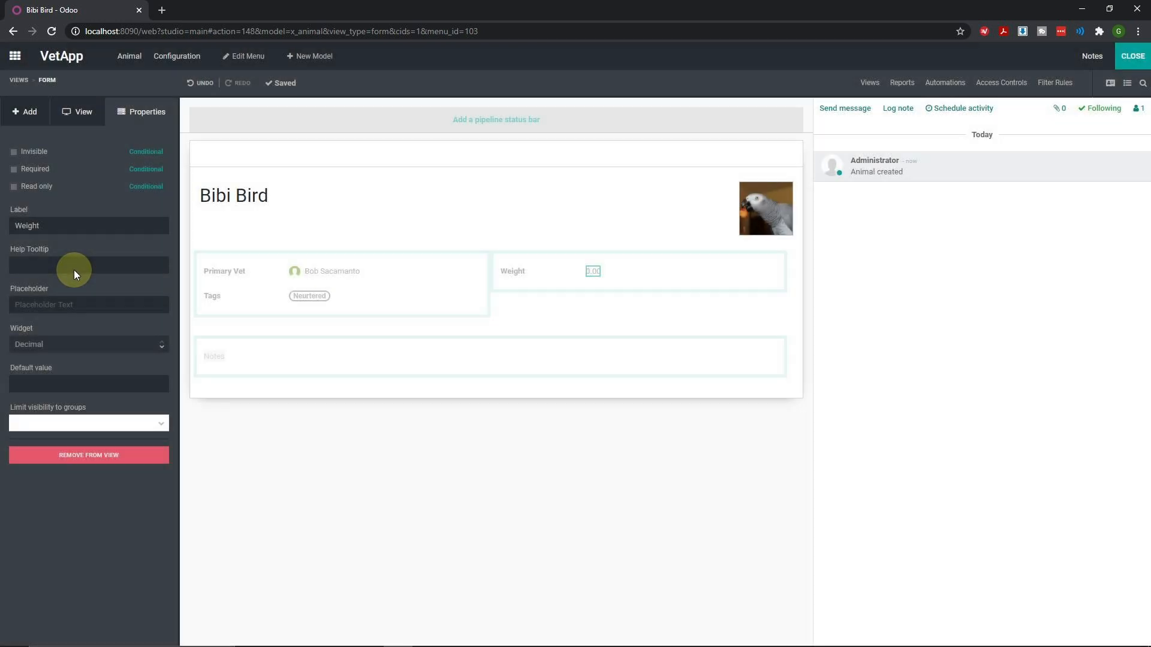
Set the Weight field's help tooltip to 'Weight in Kilograms'
{"action": "left_click", "coordinate": [75, 269]}
{"action": "type", "text": "Wei"}
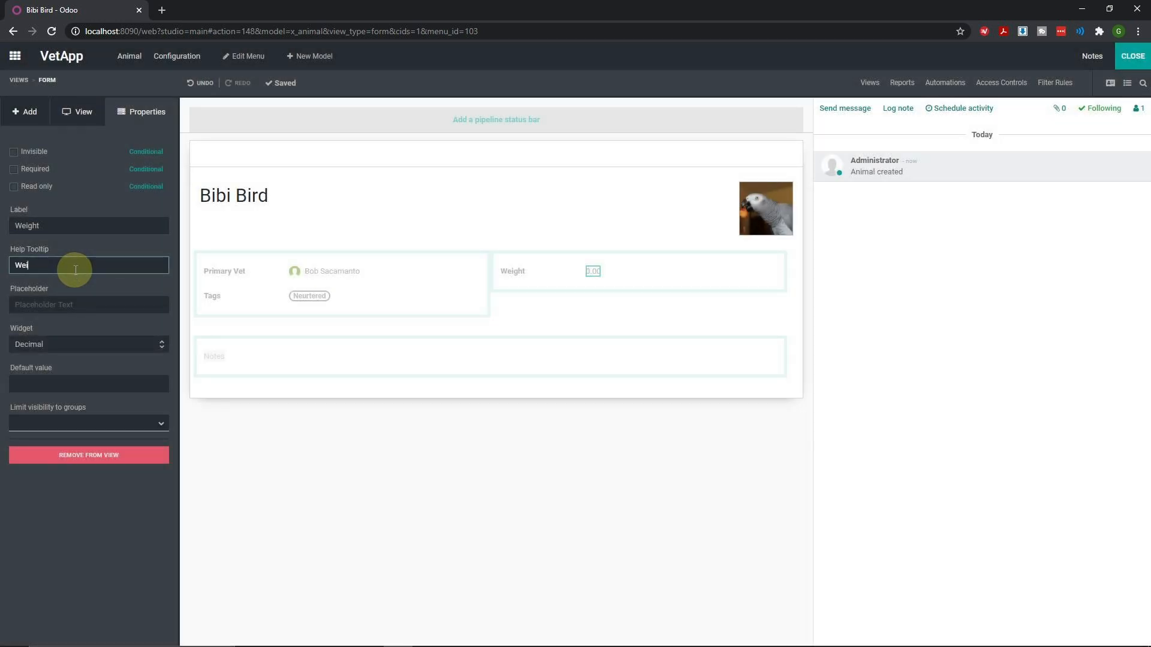
{"action": "type", "text": "ght in Grams"}
{"action": "key", "text": "BackSpace"}
{"action": "key", "text": "BackSpace"}
{"action": "key", "text": "BackSpace"}
{"action": "key", "text": "BackSpace"}
{"action": "type", "text": "Killograms"}
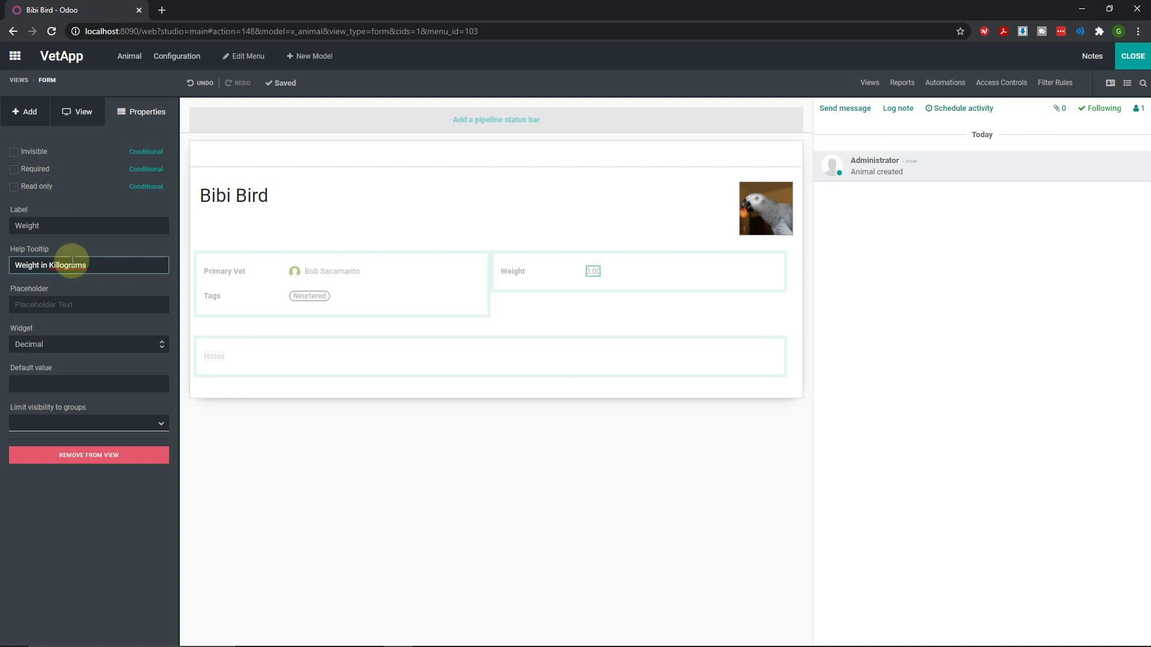
{"action": "right_click", "coordinate": [76, 266]}
{"action": "left_click", "coordinate": [108, 277]}
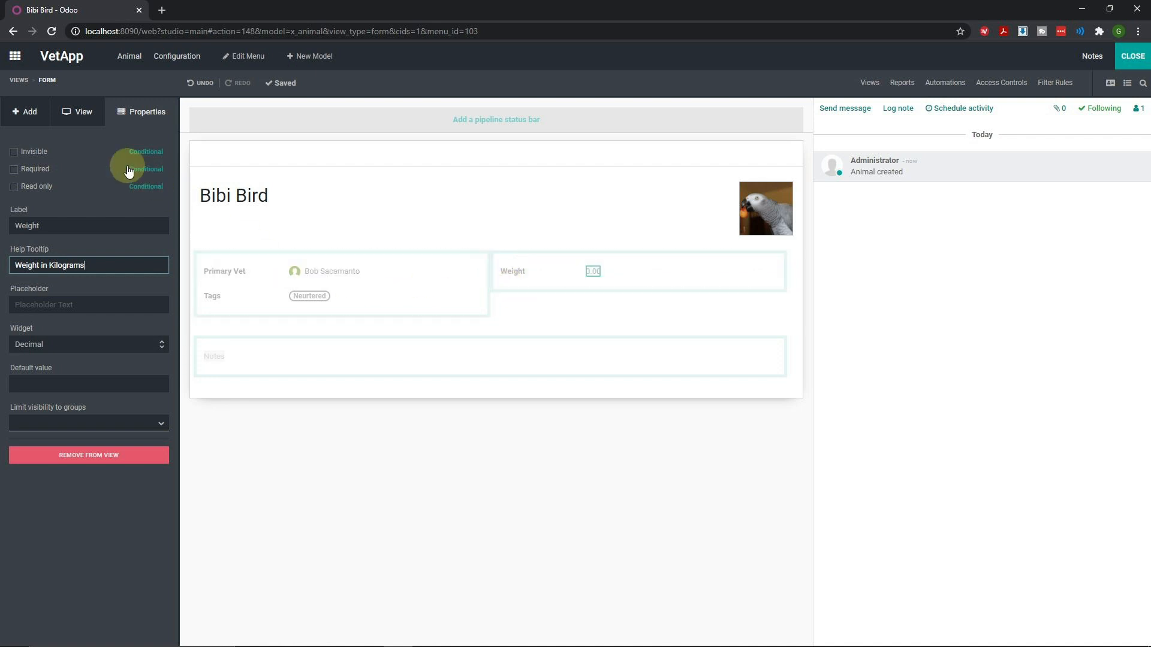
{"action": "left_click", "coordinate": [29, 114]}
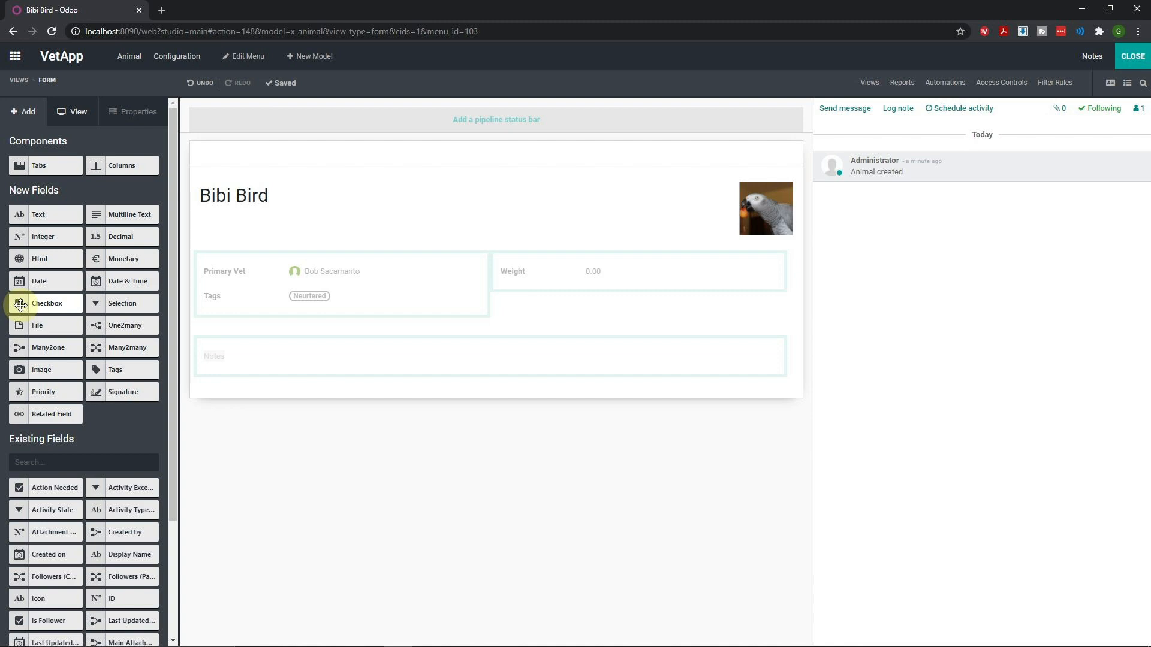
Place a checkbox field below Weight on the Animal form and label it 'Microchipped'
{"action": "left_click_drag", "start_coordinate": [20, 304], "coordinate": [543, 309]}
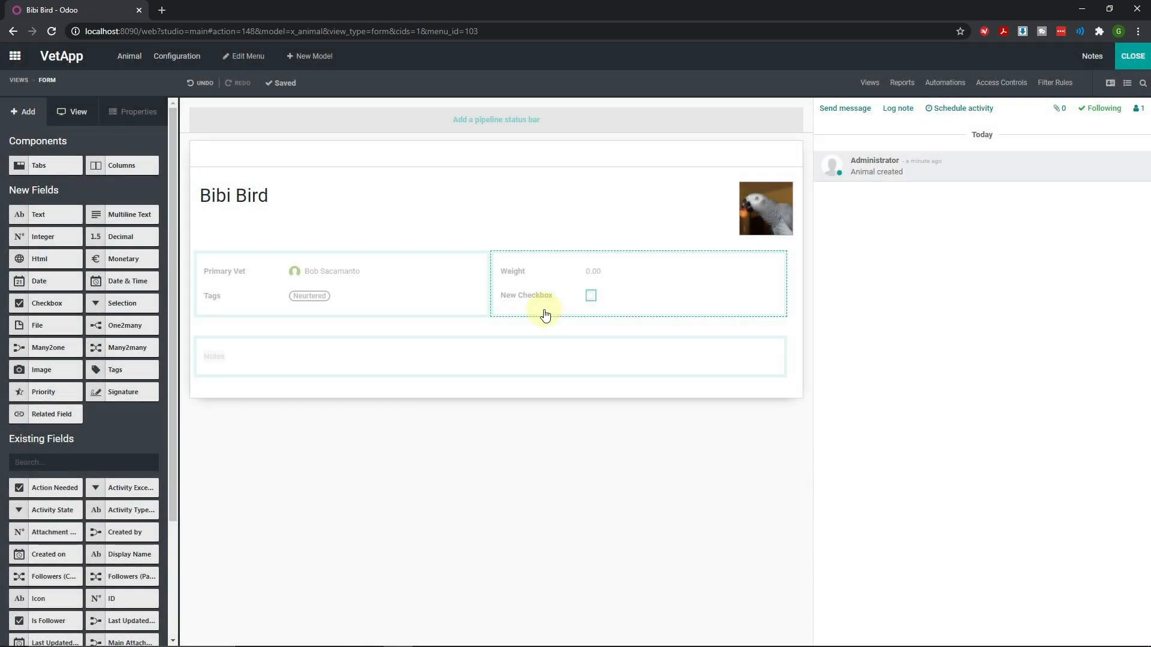
{"action": "type", "text": "Mic"}
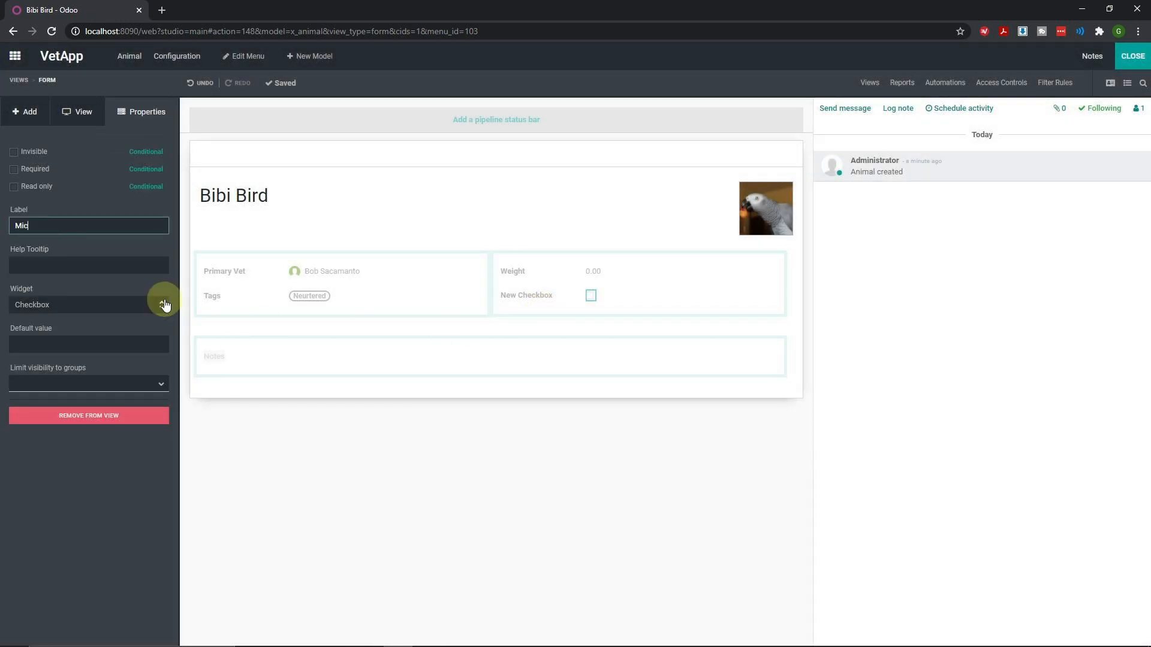
{"action": "type", "text": "rochipped"}
{"action": "left_click", "coordinate": [111, 262]}
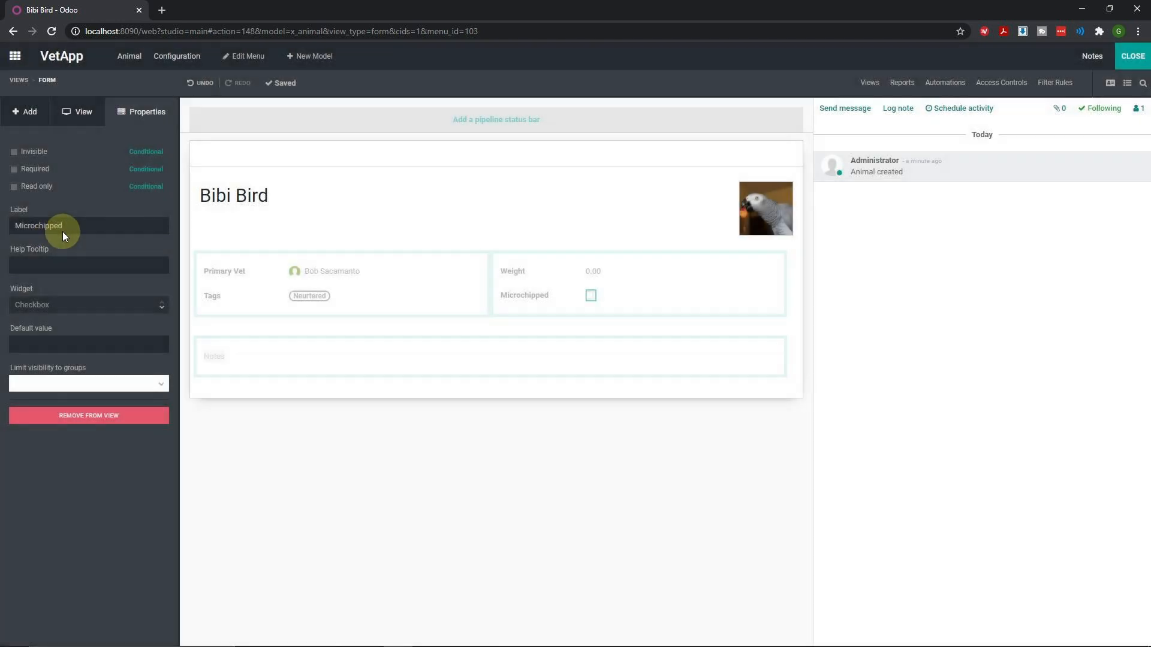
{"action": "left_click", "coordinate": [62, 265]}
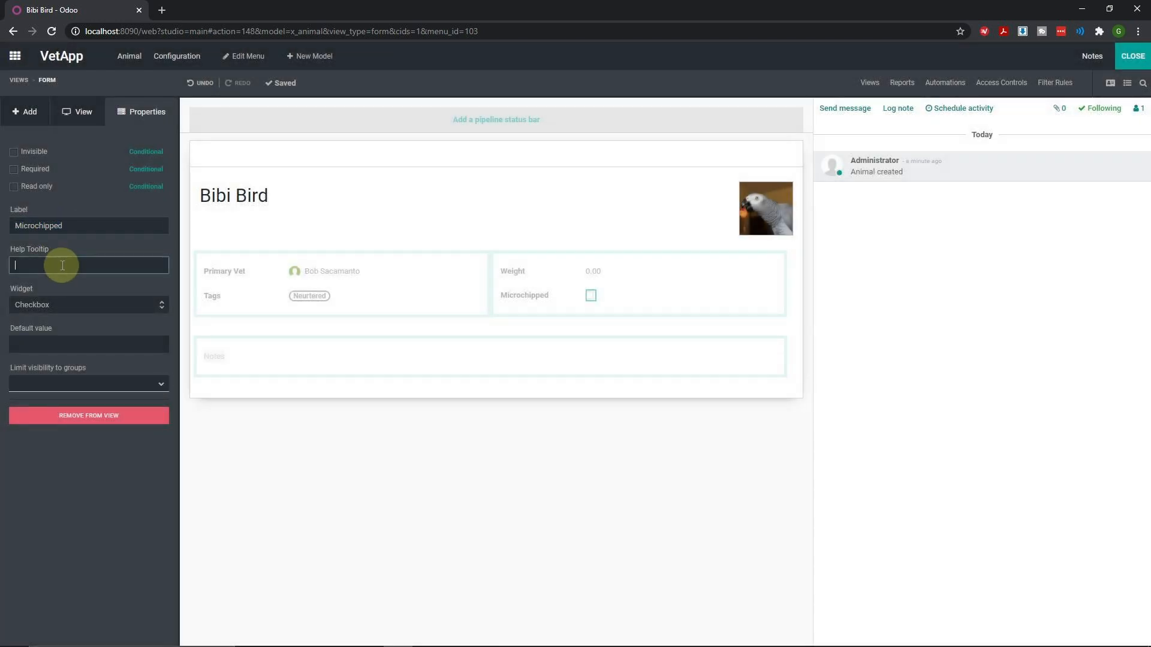
{"action": "left_click", "coordinate": [67, 226]}
{"action": "left_click", "coordinate": [69, 260]}
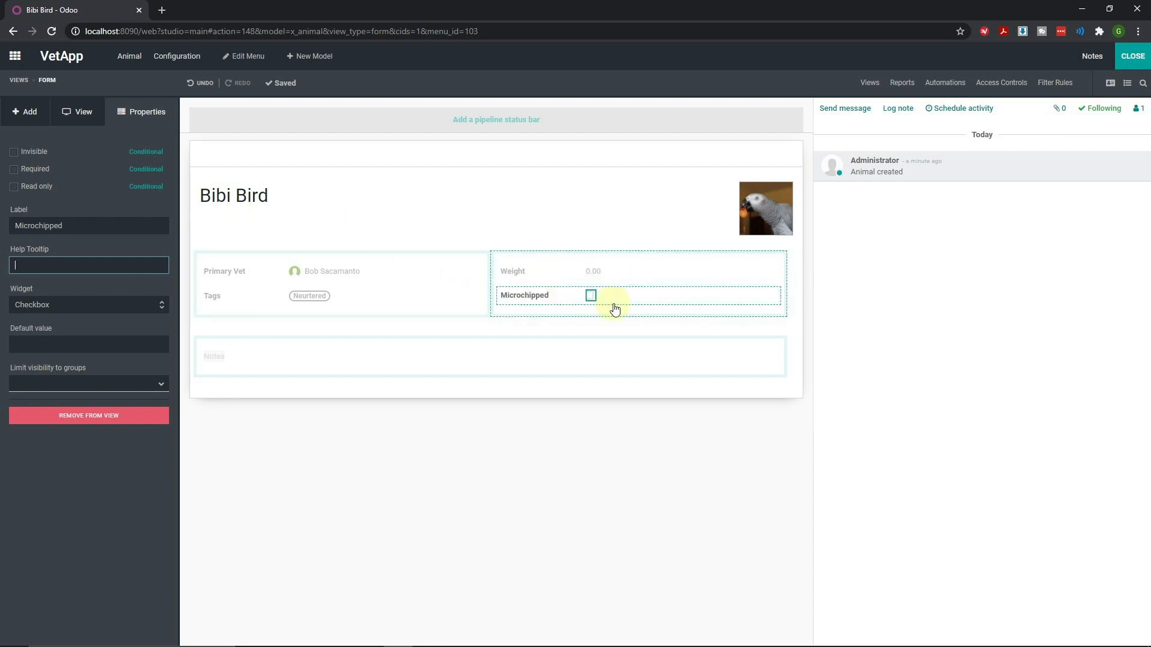
{"action": "left_click", "coordinate": [34, 113]}
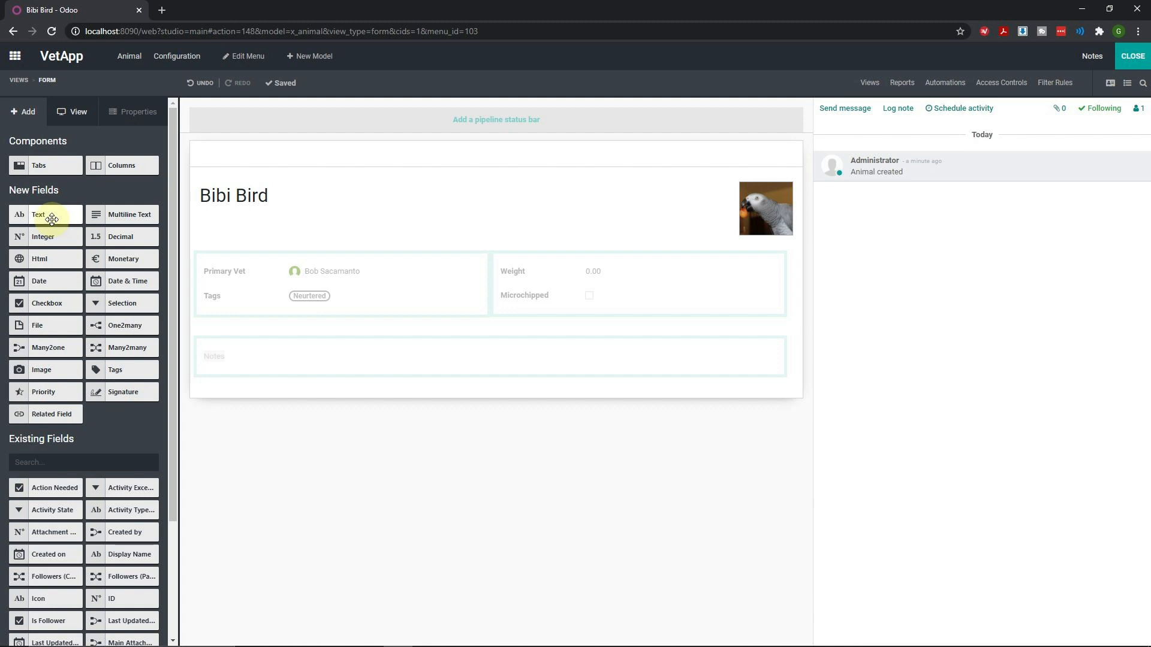
Drop a text field below Microchipped and set its label to 'Microchip ID'
{"action": "left_click_drag", "start_coordinate": [51, 218], "coordinate": [548, 321]}
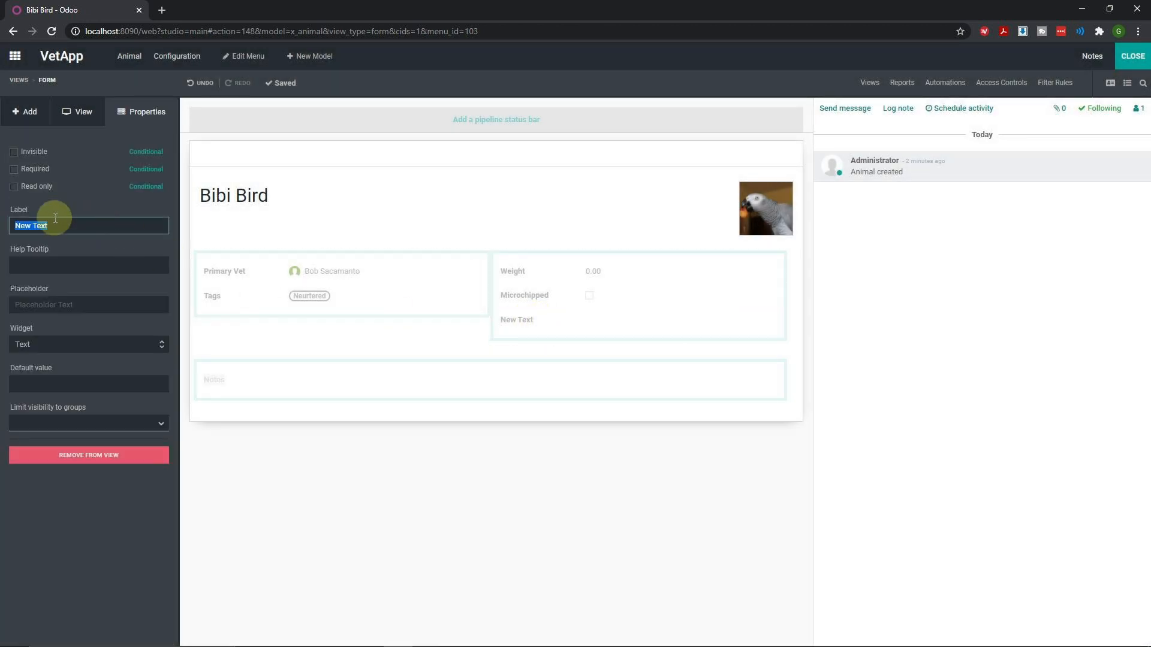
{"action": "type", "text": "Micro"}
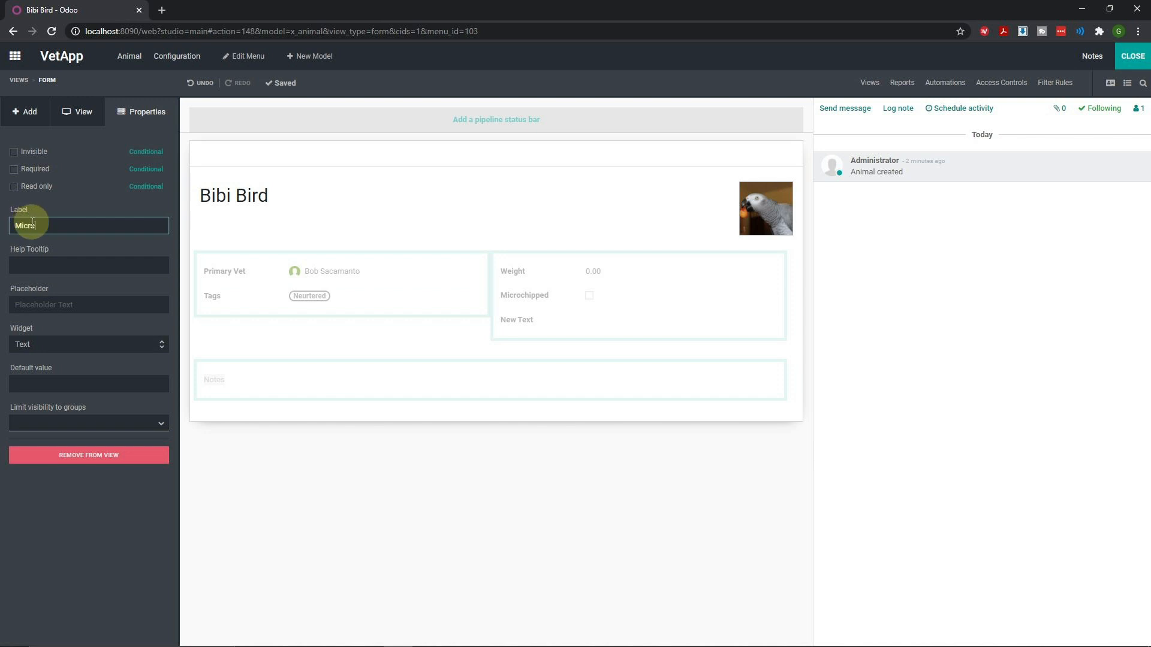
{"action": "type", "text": "chip ID"}
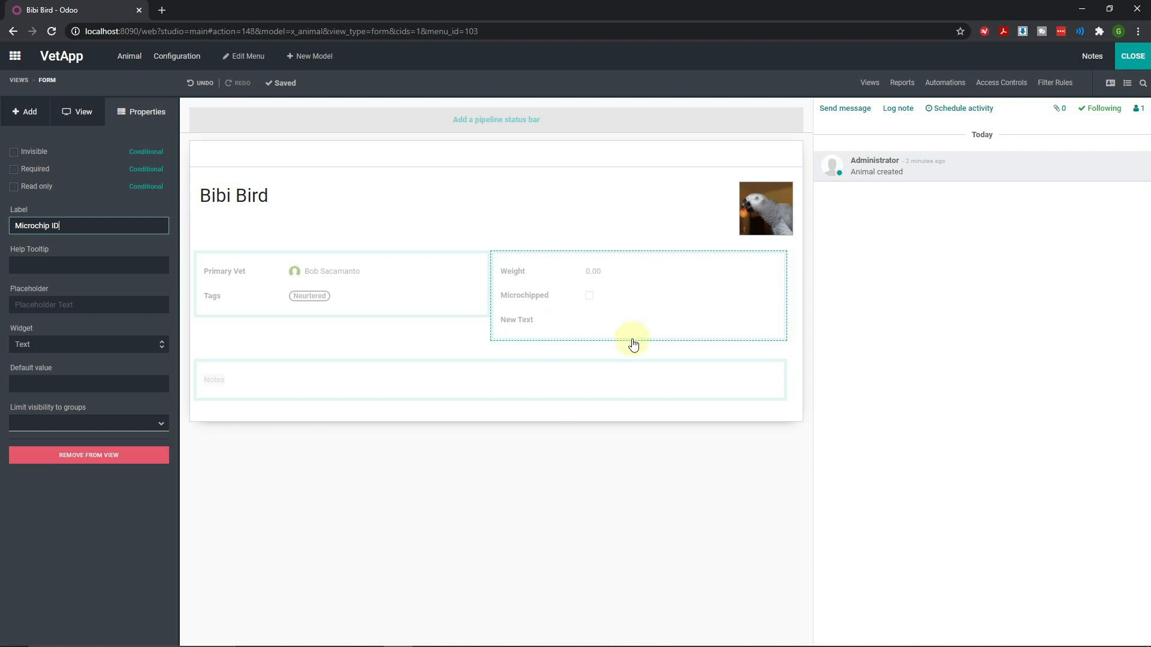
{"action": "left_click", "coordinate": [178, 304]}
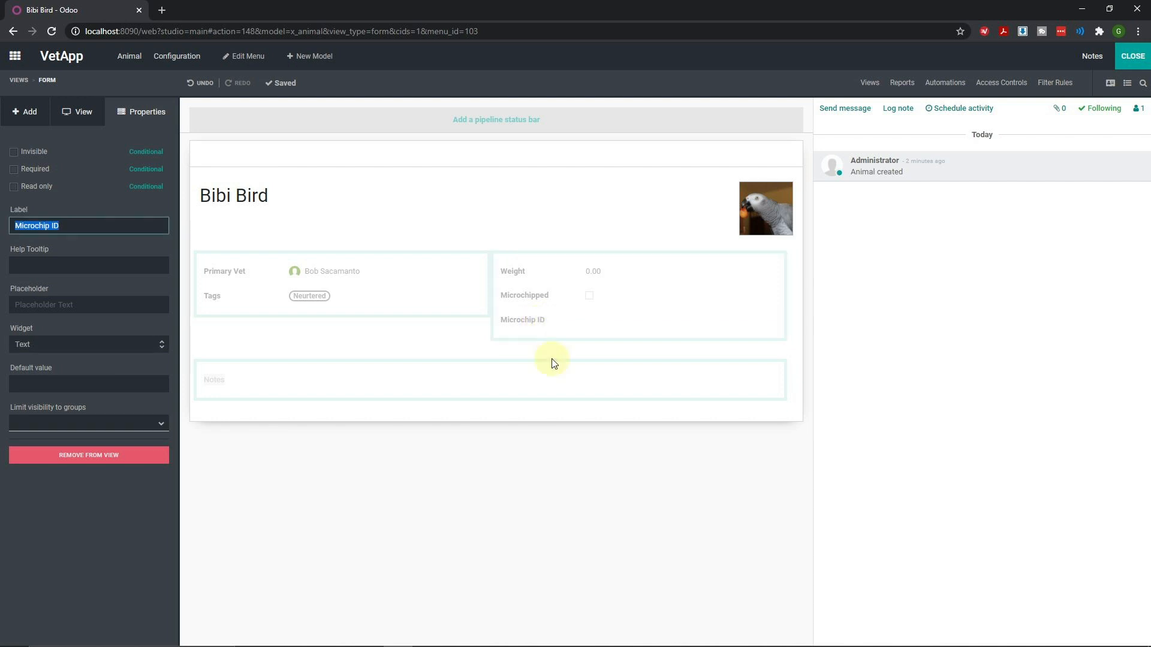
Leave Studio, edit Bibi Bird and change its weight to .435
{"action": "left_click", "coordinate": [1141, 60]}
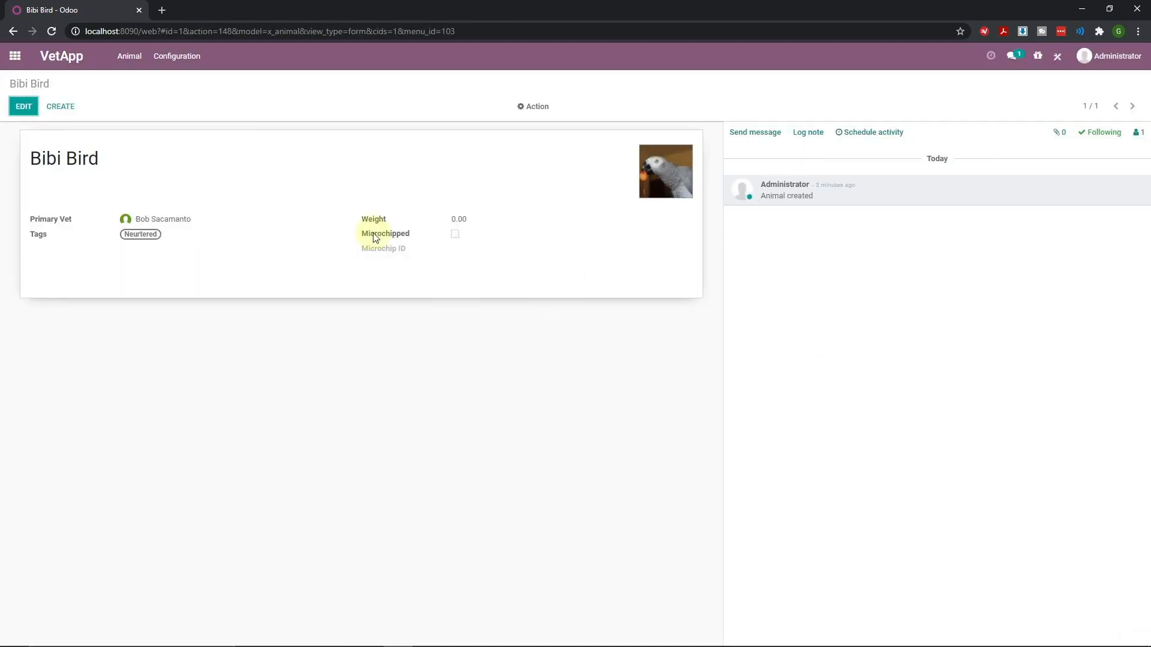
{"action": "left_click", "coordinate": [19, 107]}
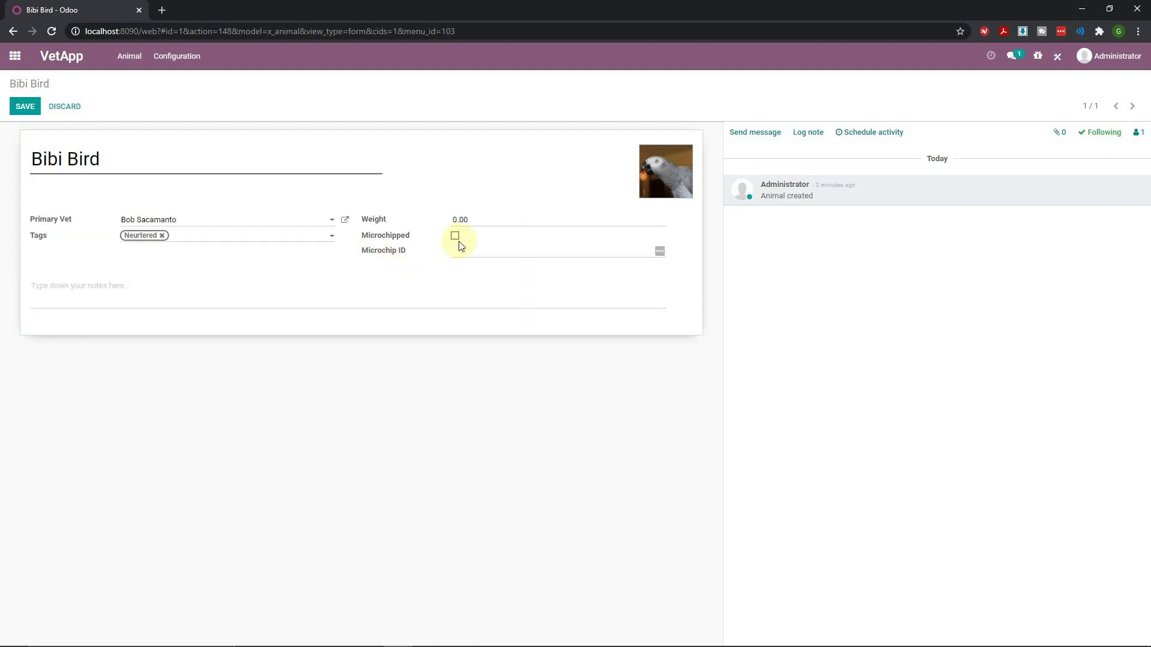
{"action": "left_click_drag", "start_coordinate": [466, 220], "coordinate": [432, 222]}
{"action": "type", "text": ".420"}
{"action": "key", "text": "BackSpace"}
{"action": "key", "text": "BackSpace"}
{"action": "type", "text": "35"}
Tick Microchipped, enter 'ID for microchip' as the Microchip ID, and save the record
{"action": "left_click", "coordinate": [455, 236]}
{"action": "left_click", "coordinate": [486, 258]}
{"action": "type", "text": "ID for microchip"}
{"action": "left_click", "coordinate": [29, 109]}
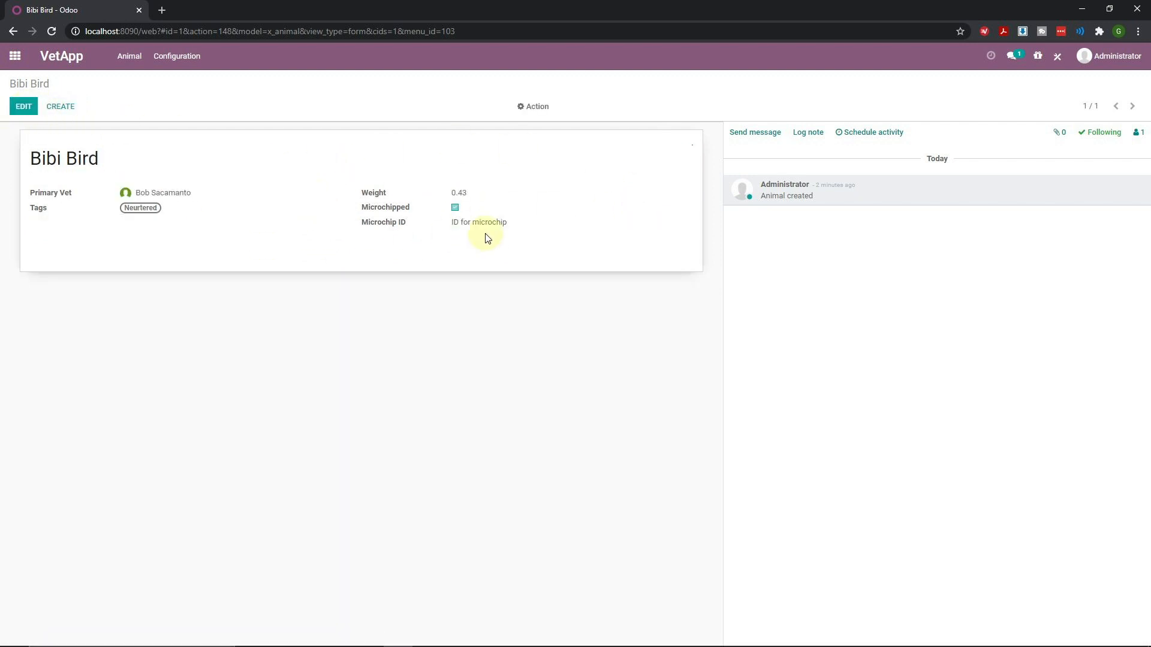
{"action": "left_click", "coordinate": [22, 108]}
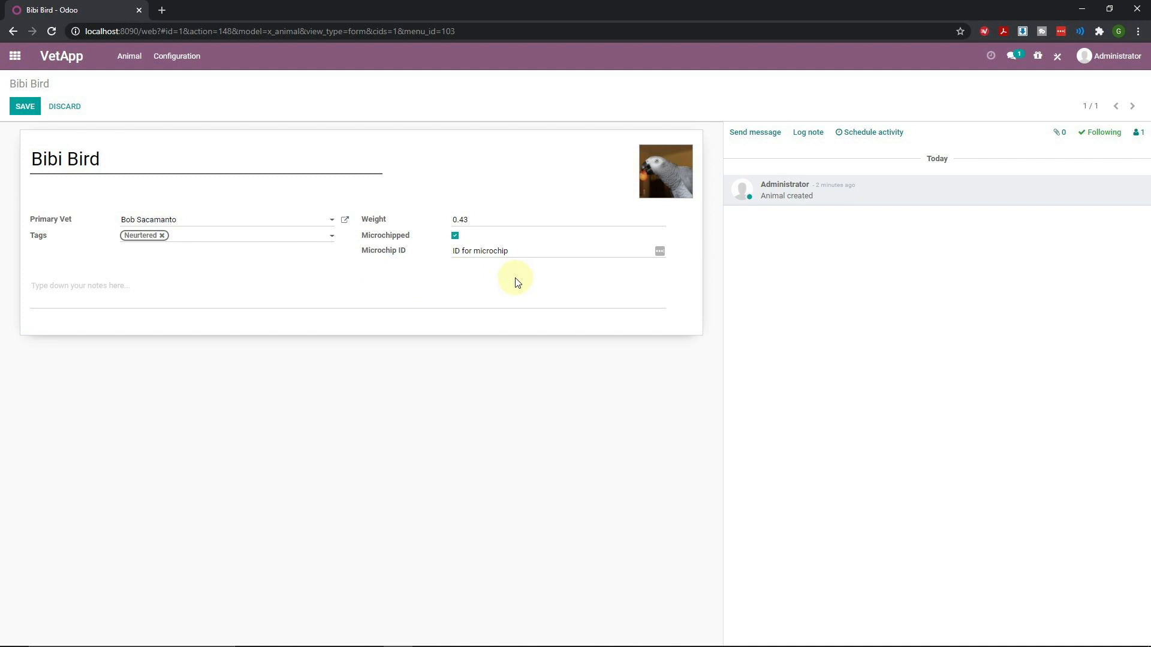
{"action": "left_click", "coordinate": [24, 108]}
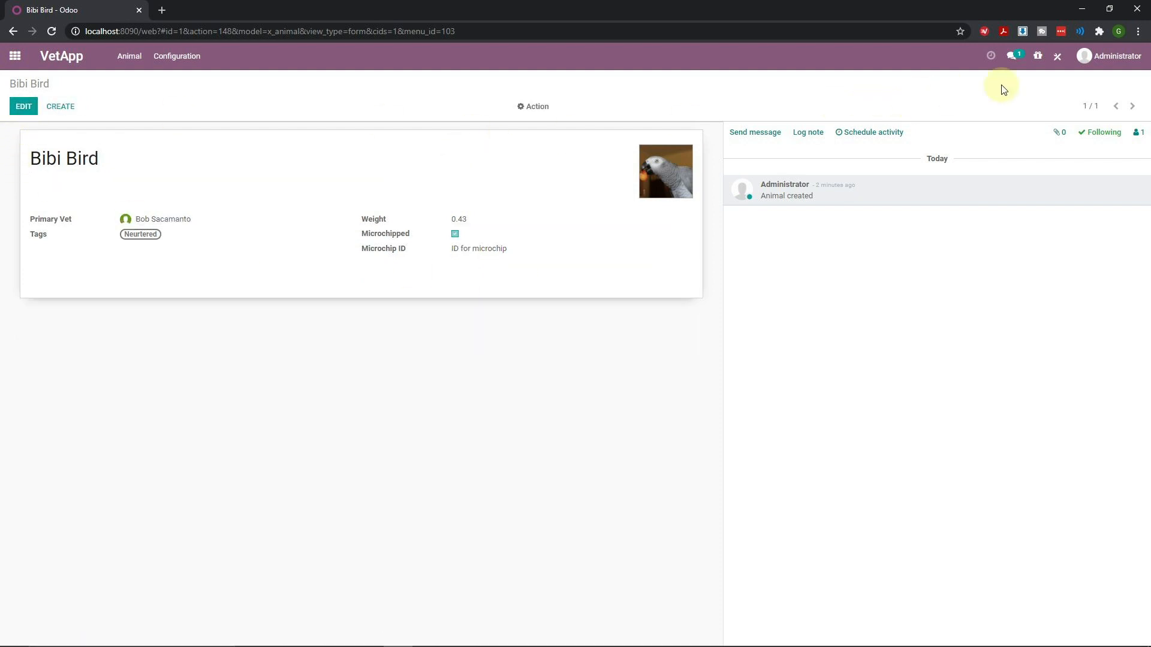
{"action": "left_click", "coordinate": [1057, 63]}
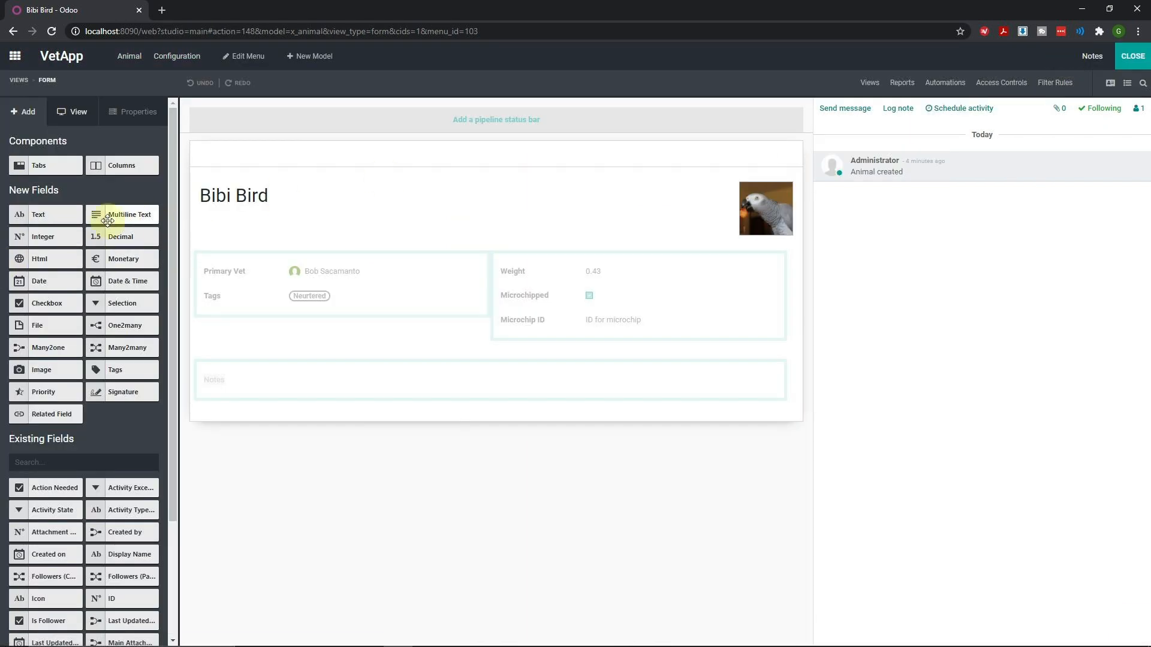
Add a text field labelled 'Breed' under Tags, then remove it from the view
{"action": "left_click_drag", "start_coordinate": [57, 215], "coordinate": [290, 324]}
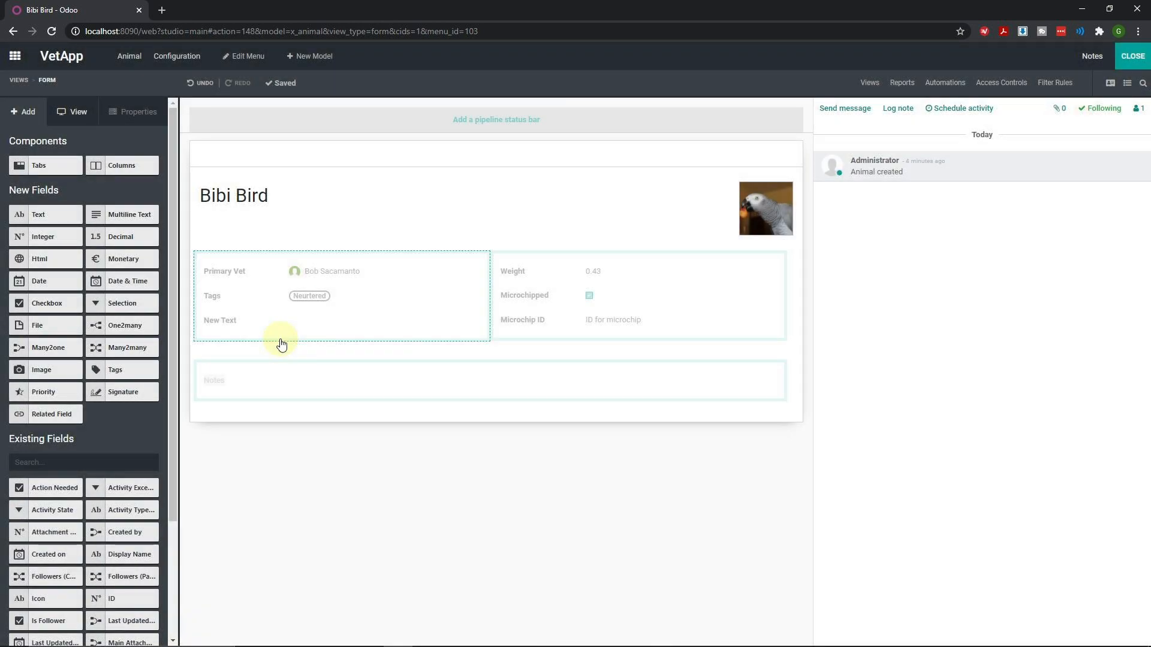
{"action": "type", "text": "Bre"}
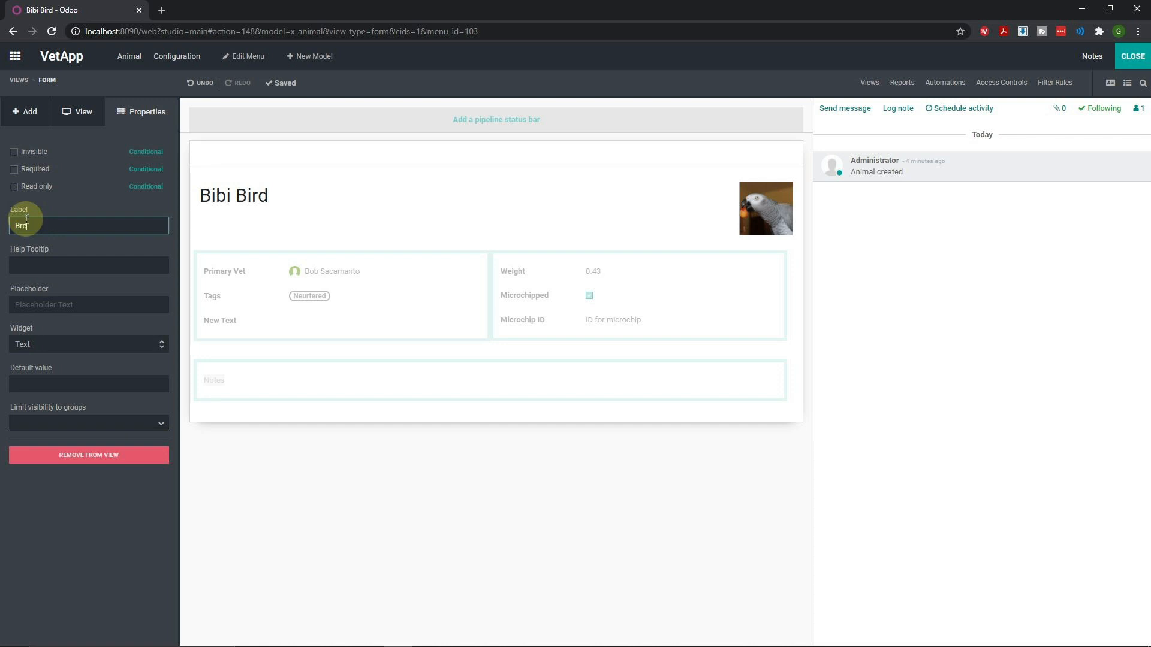
{"action": "type", "text": "ed"}
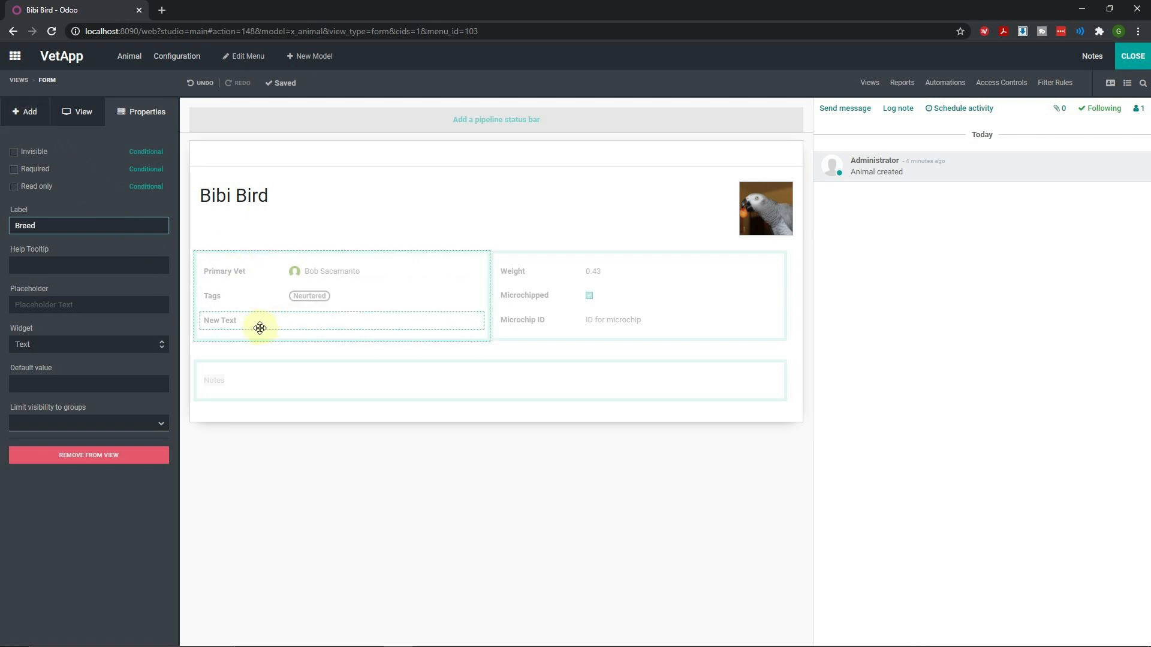
{"action": "left_click", "coordinate": [290, 327]}
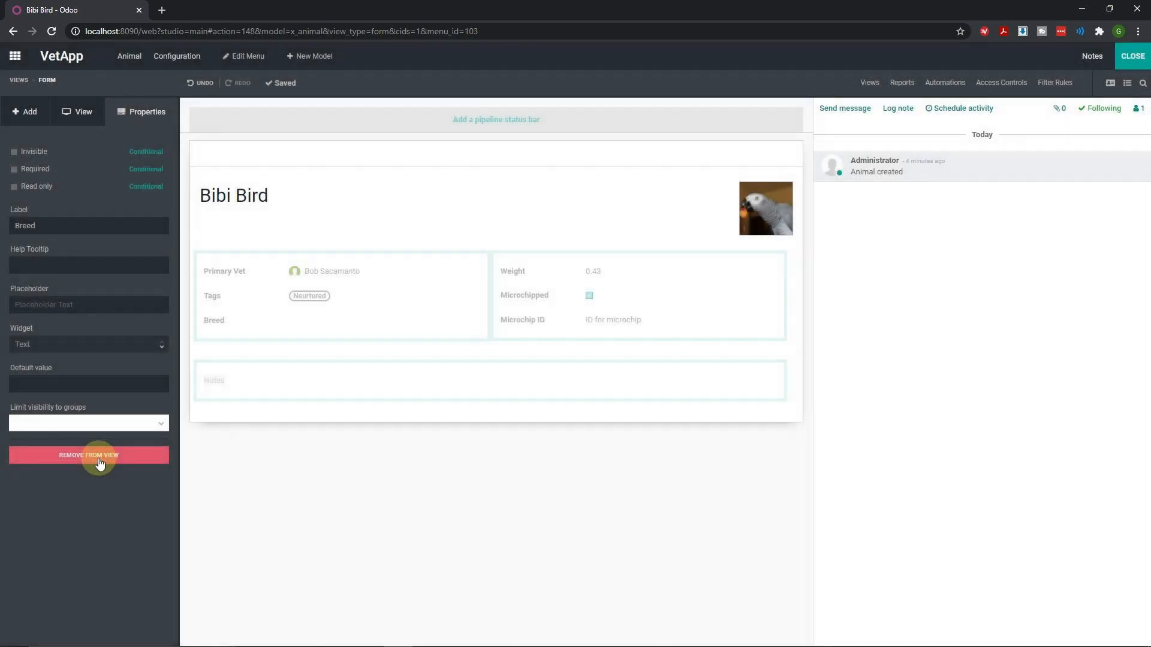
{"action": "left_click", "coordinate": [100, 461]}
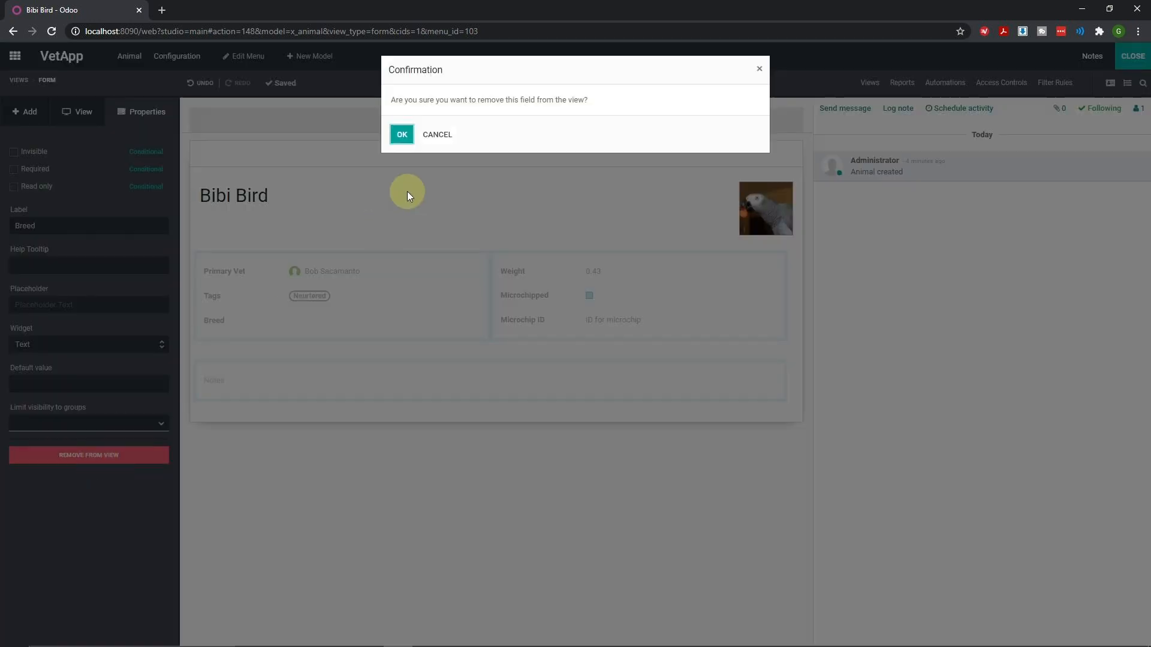
{"action": "left_click", "coordinate": [402, 135]}
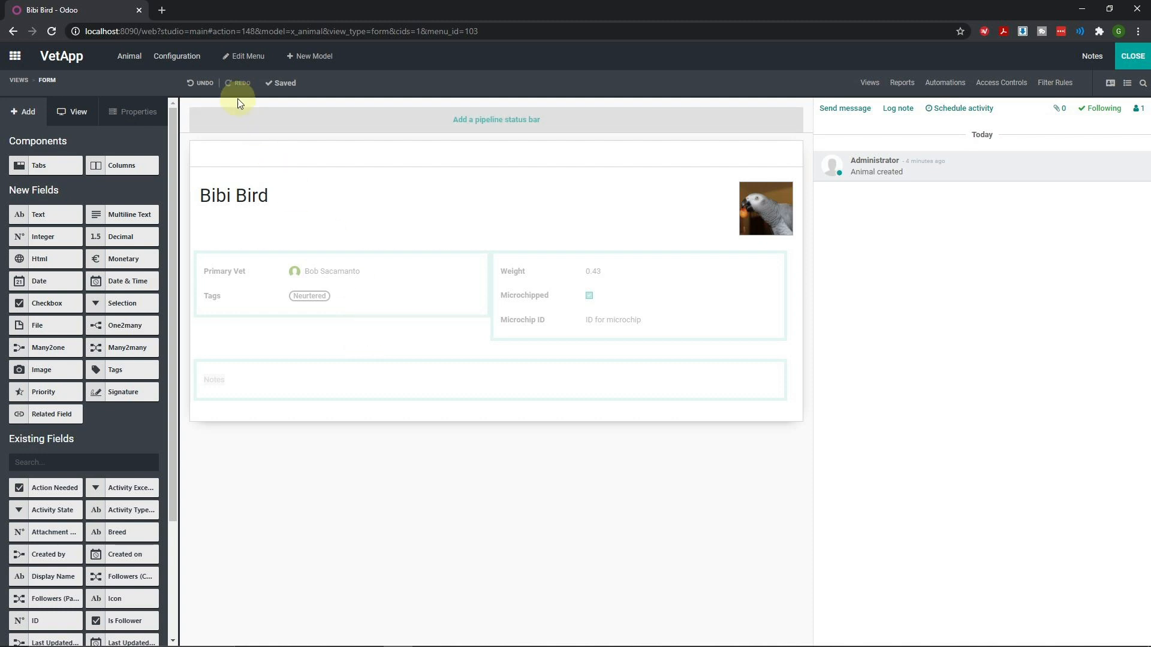
Create a 'Species' model with Chatter unticked and Notes enabled
{"action": "left_click", "coordinate": [309, 57]}
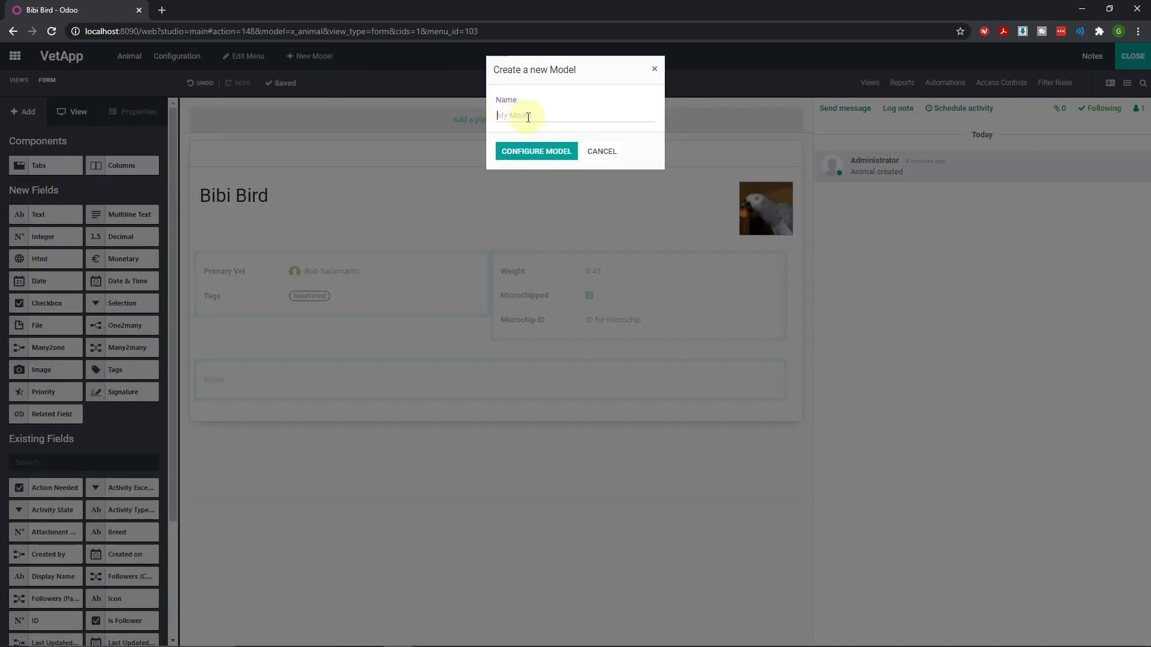
{"action": "type", "text": "Species"}
{"action": "left_click", "coordinate": [569, 151]}
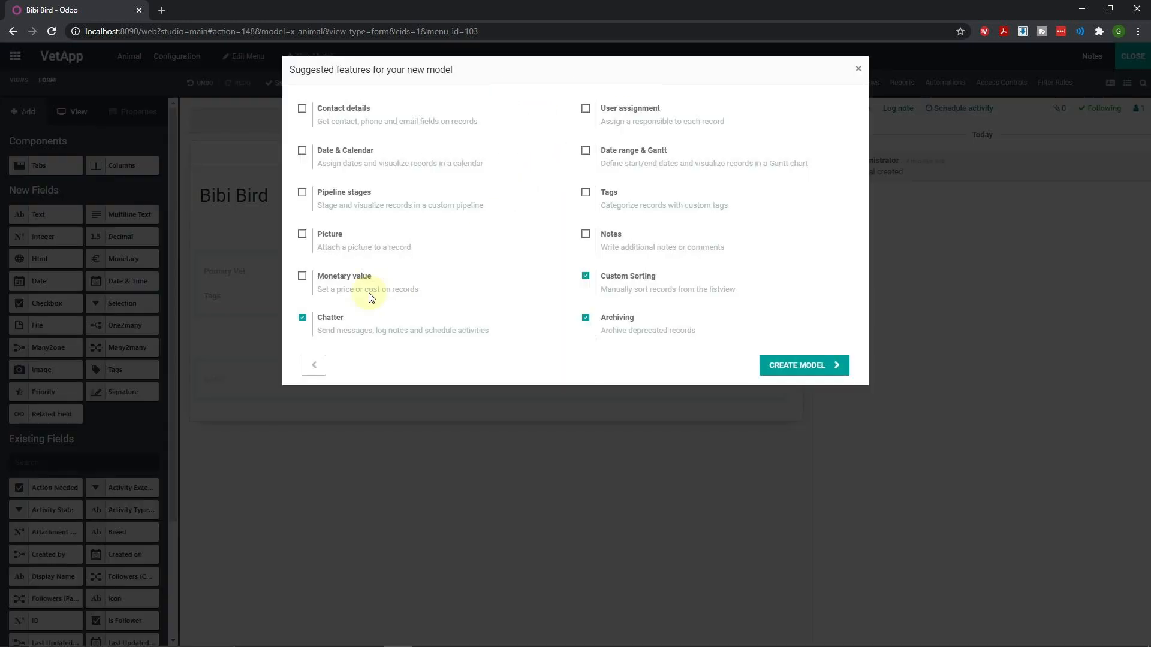
{"action": "left_click", "coordinate": [302, 320]}
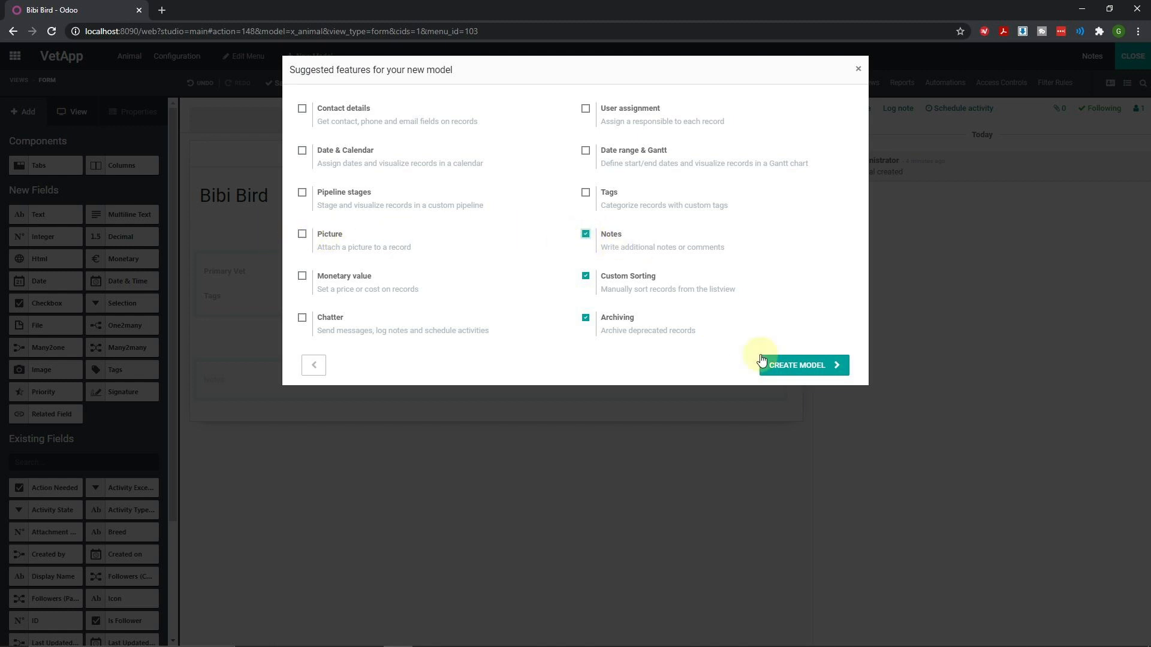
{"action": "left_click", "coordinate": [811, 365]}
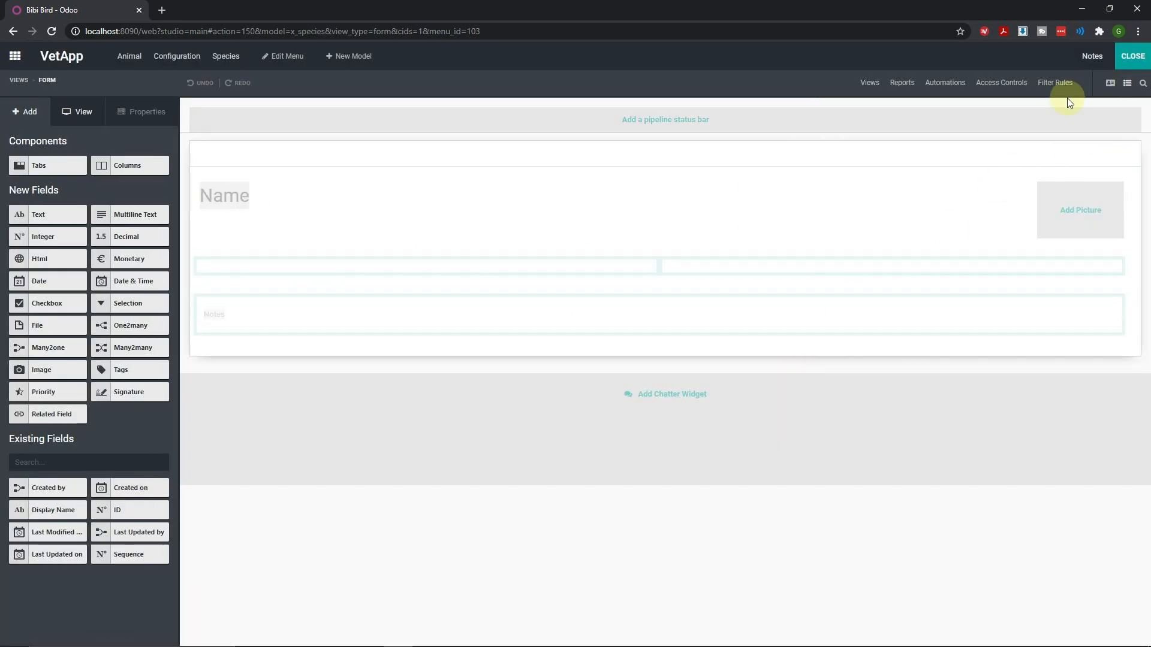
Save Bird, Cat and Dog species records, then open the Species list in Studio
{"action": "left_click", "coordinate": [1138, 67]}
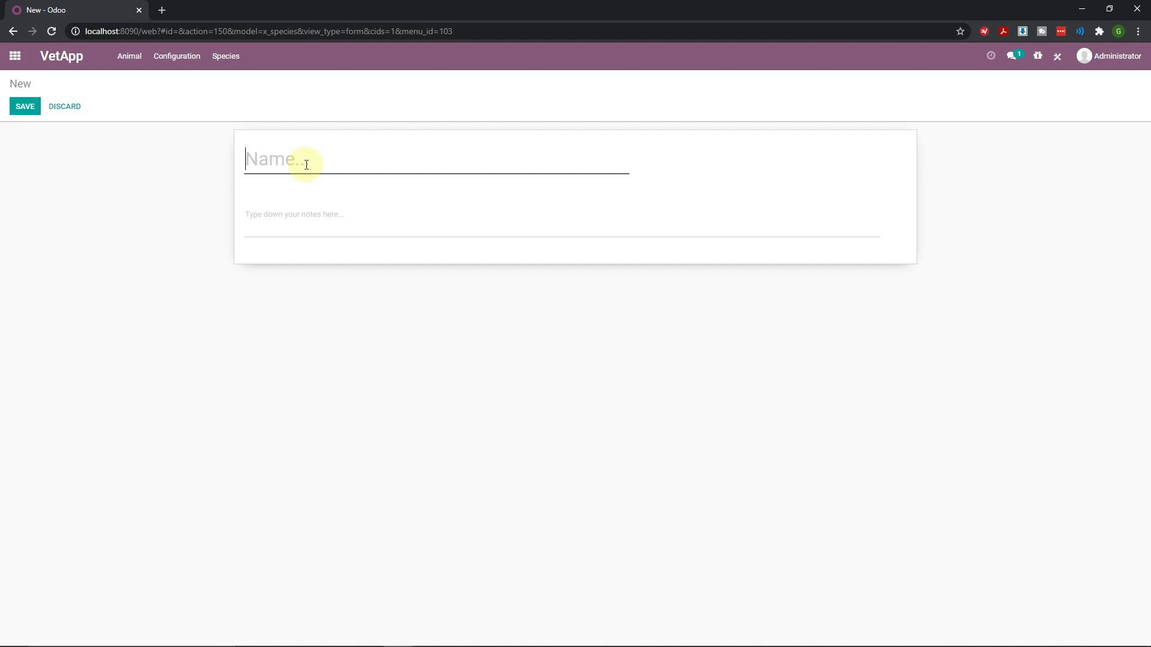
{"action": "type", "text": "Bird"}
{"action": "left_click", "coordinate": [17, 111]}
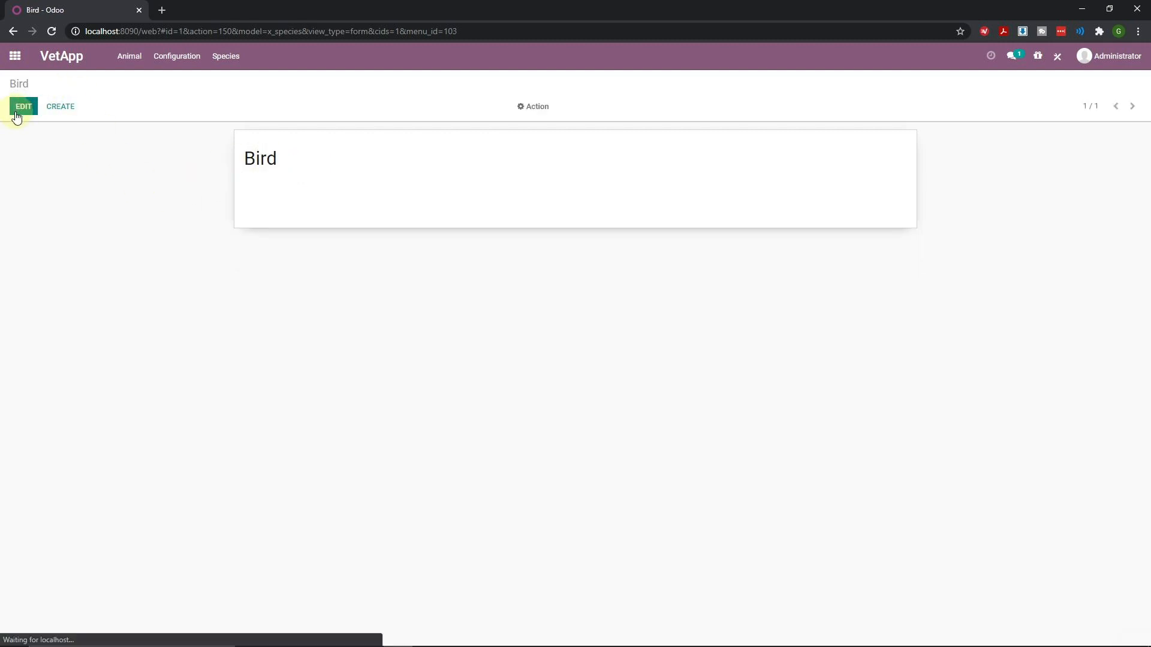
{"action": "left_click", "coordinate": [60, 106]}
{"action": "type", "text": "Cat"}
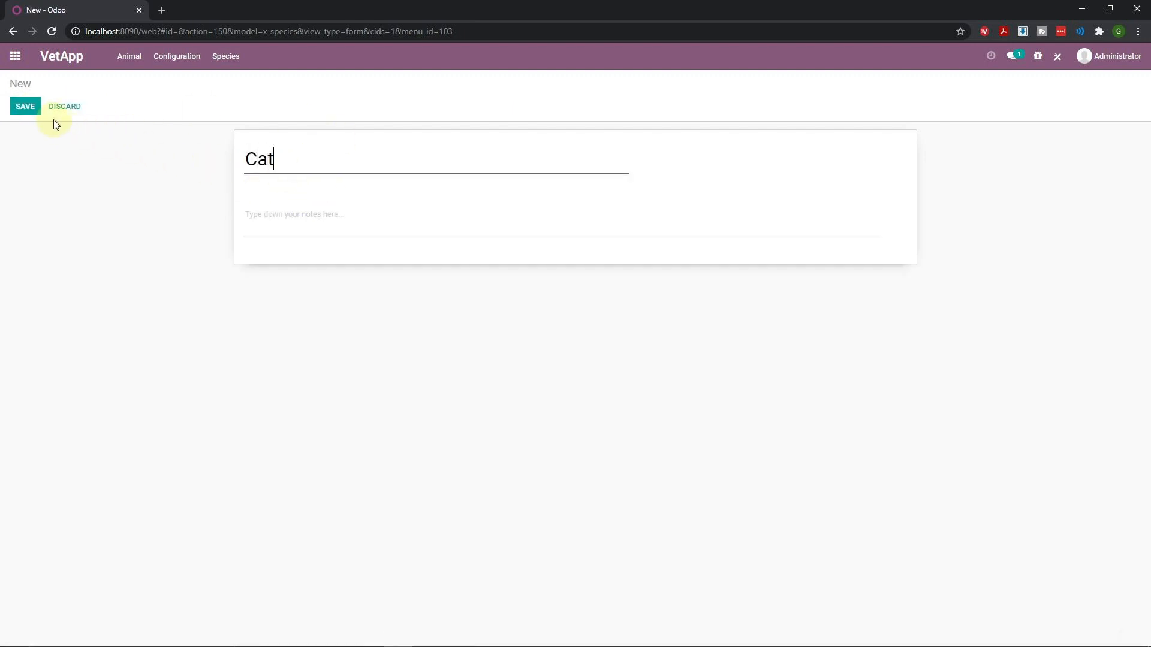
{"action": "left_click", "coordinate": [27, 106]}
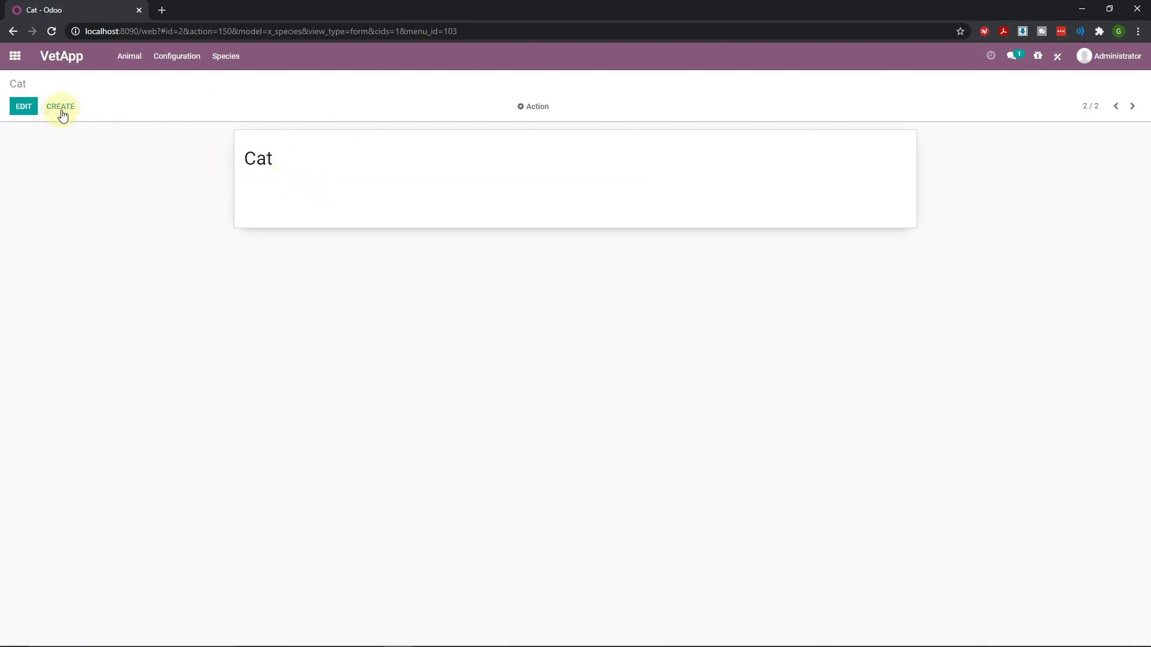
{"action": "left_click", "coordinate": [61, 107]}
{"action": "type", "text": "Dog"}
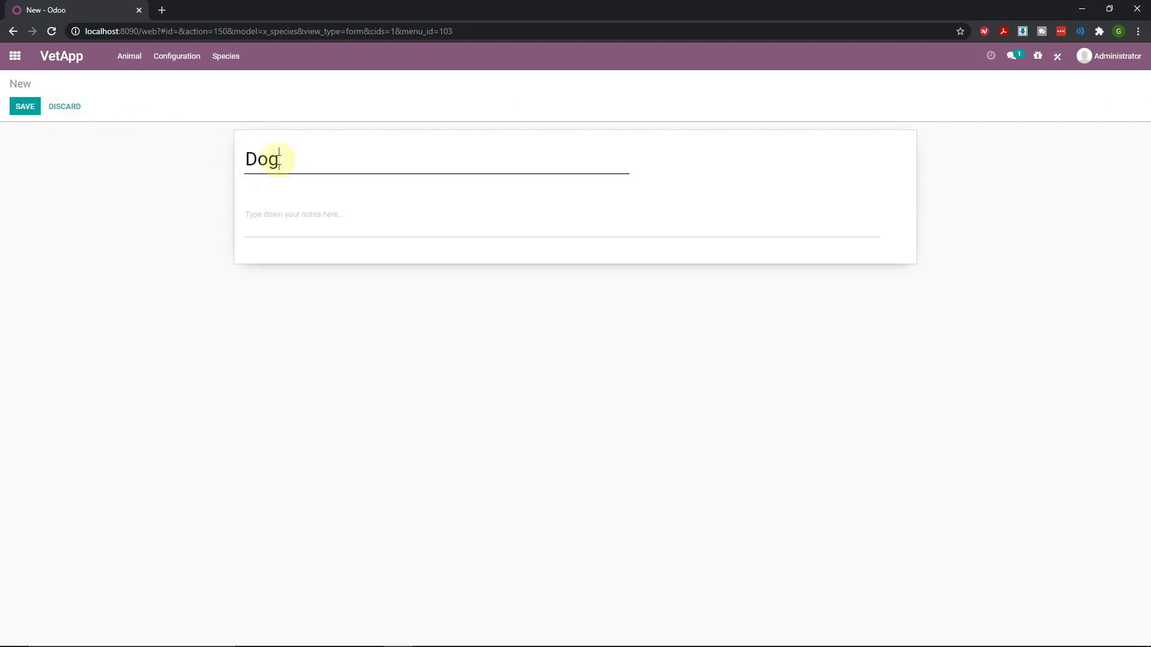
{"action": "left_click", "coordinate": [19, 108]}
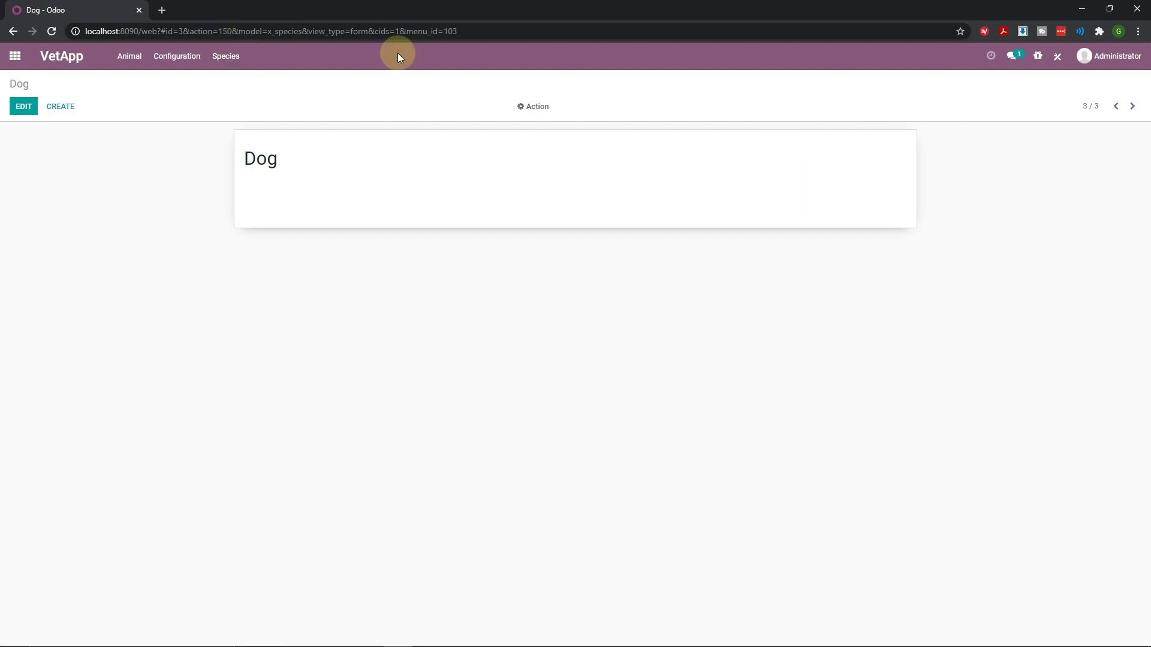
{"action": "left_click", "coordinate": [225, 57]}
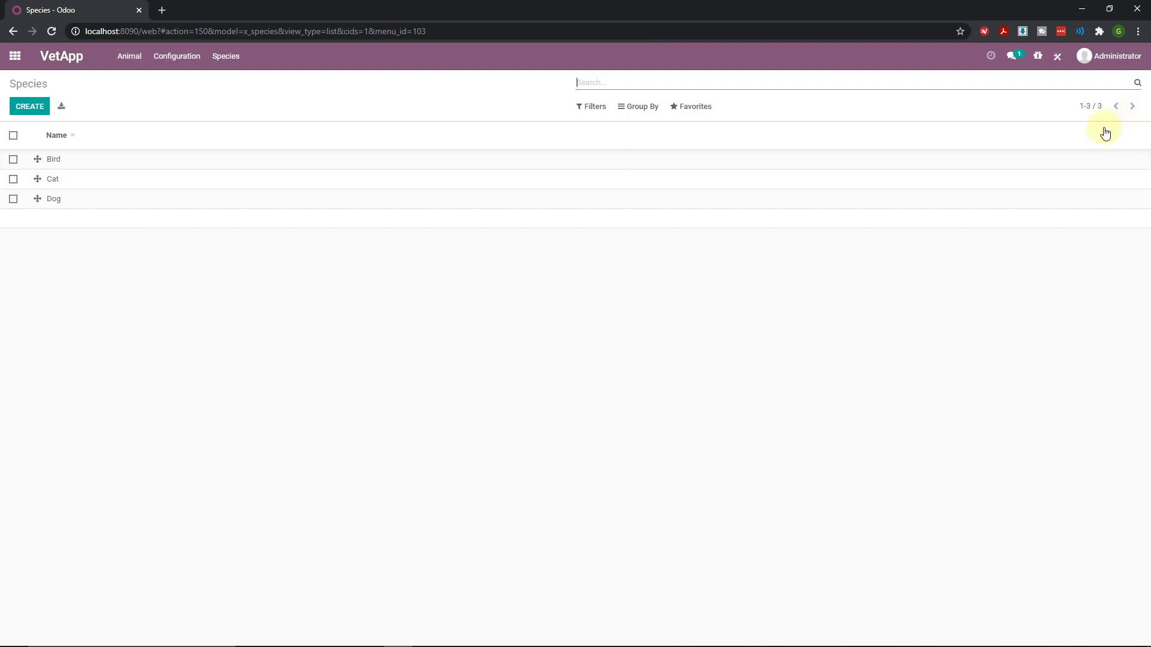
{"action": "left_click", "coordinate": [1057, 60]}
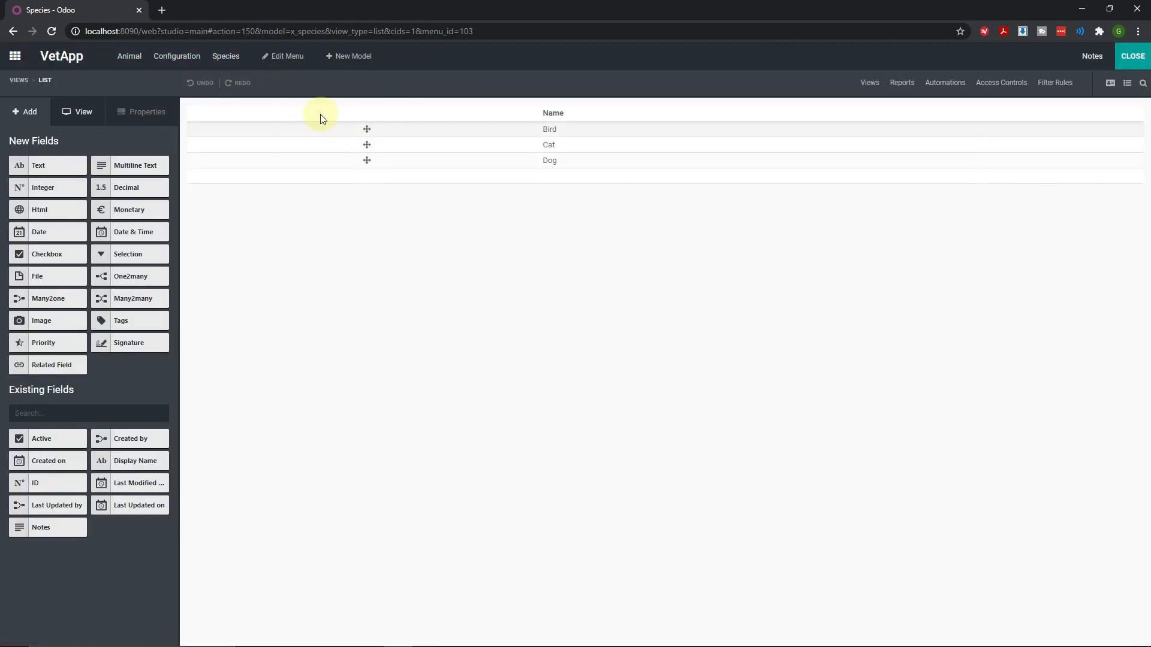
Create a 'Breed' model with Picture and Notes enabled and Chatter unticked
{"action": "left_click", "coordinate": [344, 55]}
{"action": "type", "text": "Breed"}
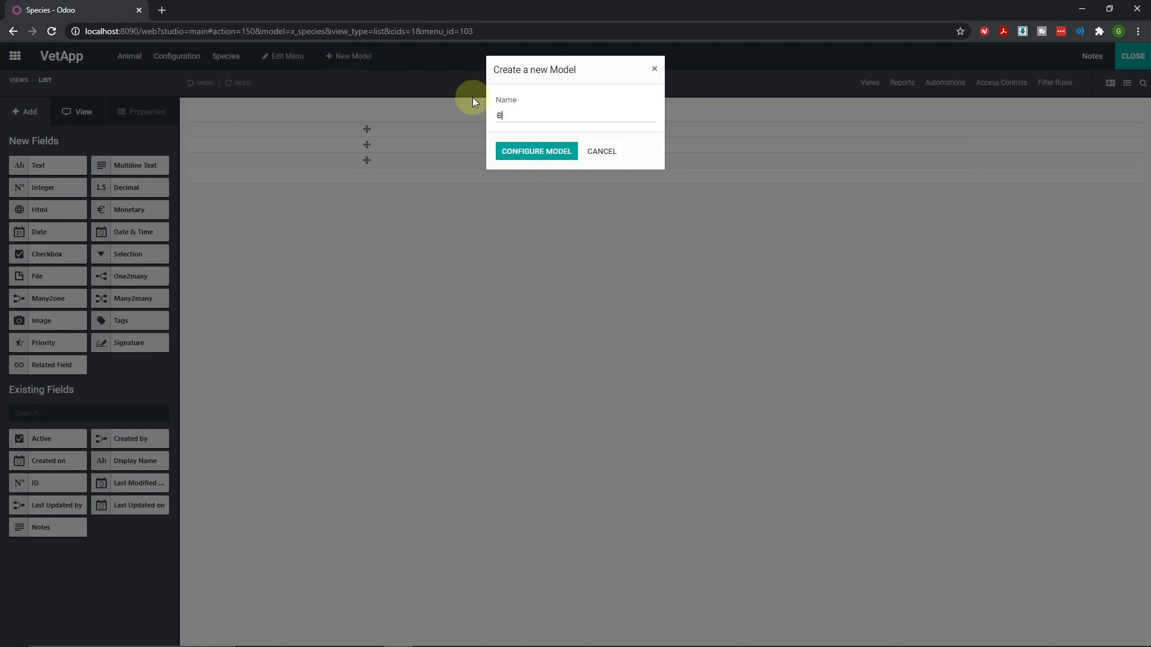
{"action": "left_click", "coordinate": [537, 152]}
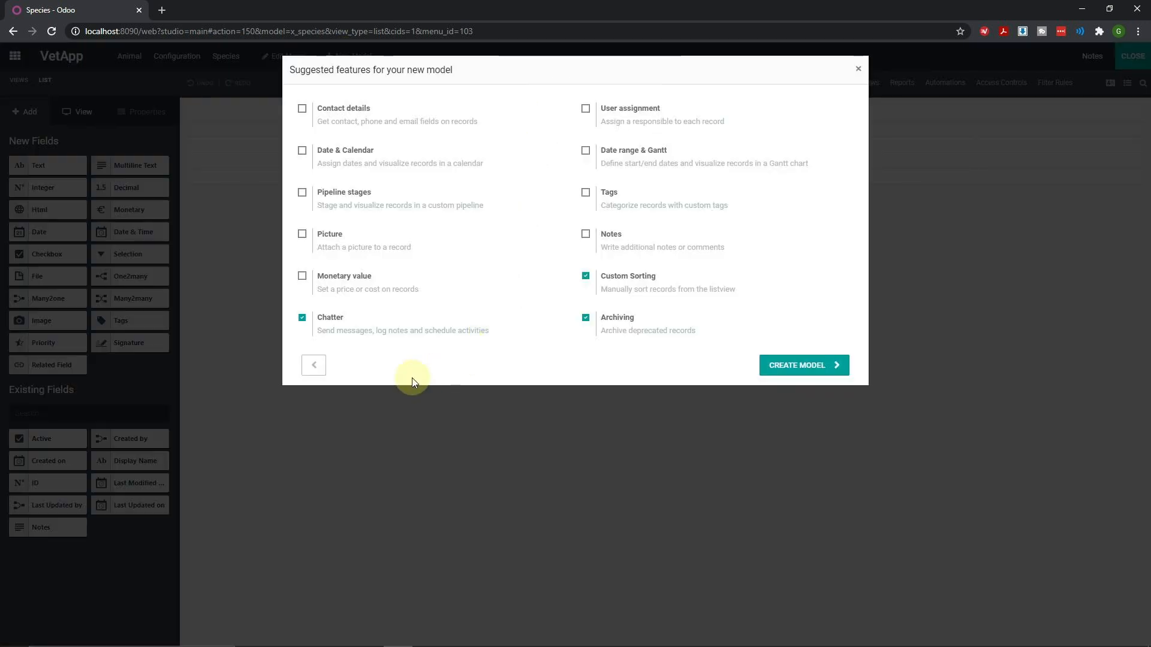
{"action": "left_click", "coordinate": [303, 319]}
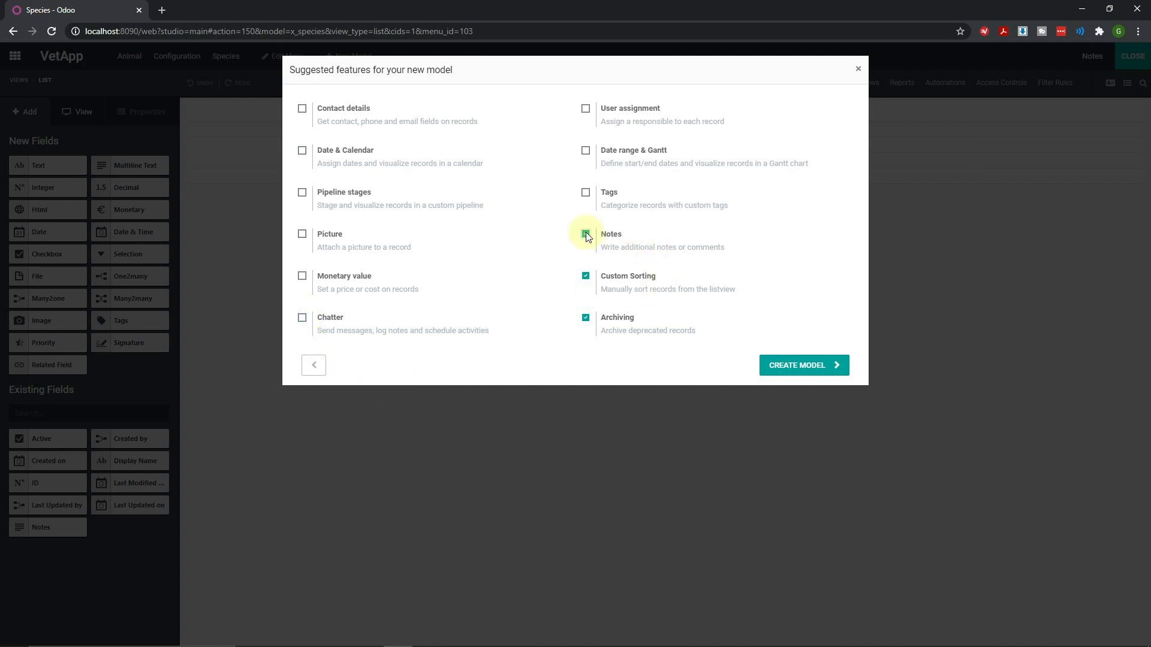
{"action": "left_click", "coordinate": [302, 233]}
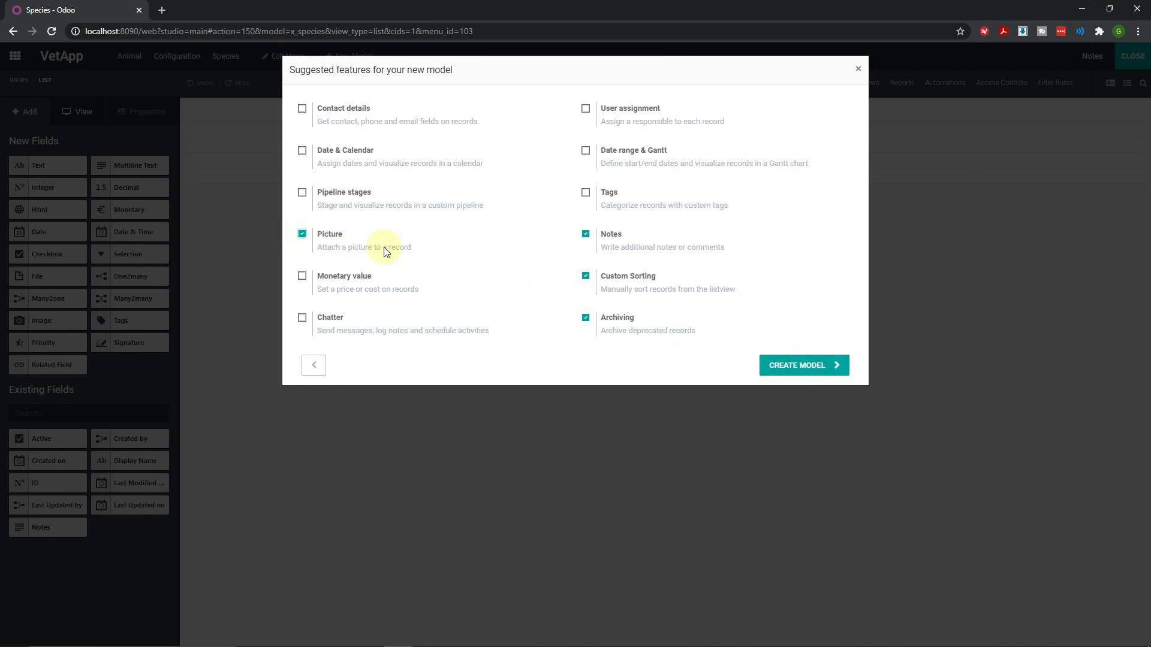
{"action": "left_click", "coordinate": [805, 364]}
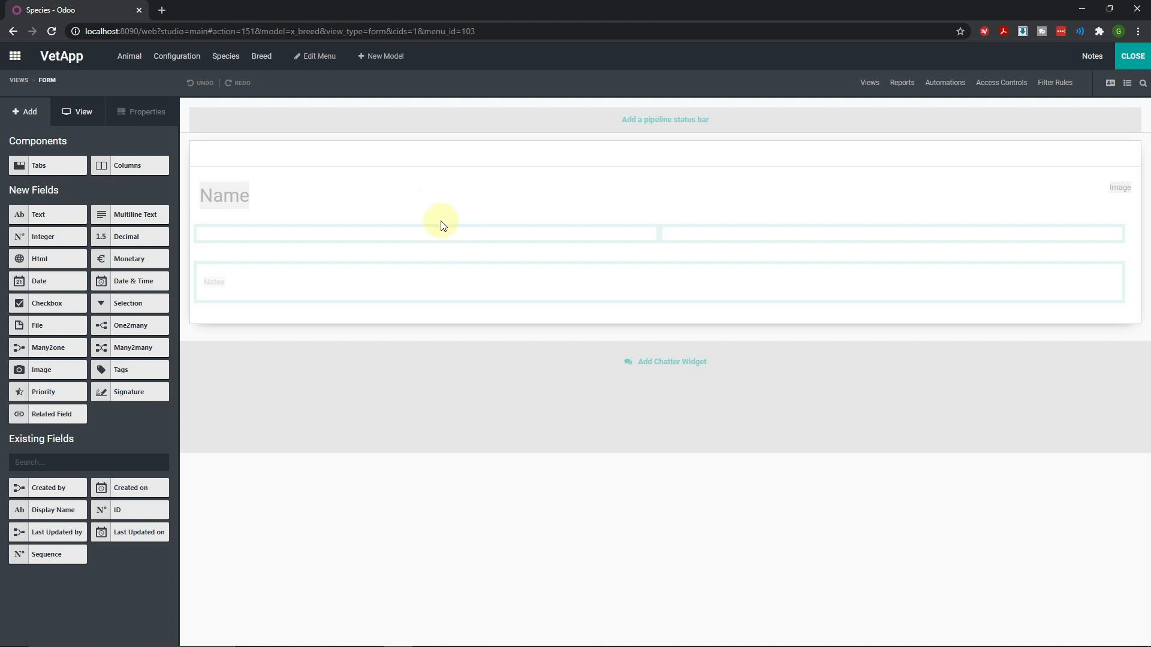
Leave Studio and save a breed record named 'African Grey'
{"action": "left_click", "coordinate": [1122, 60]}
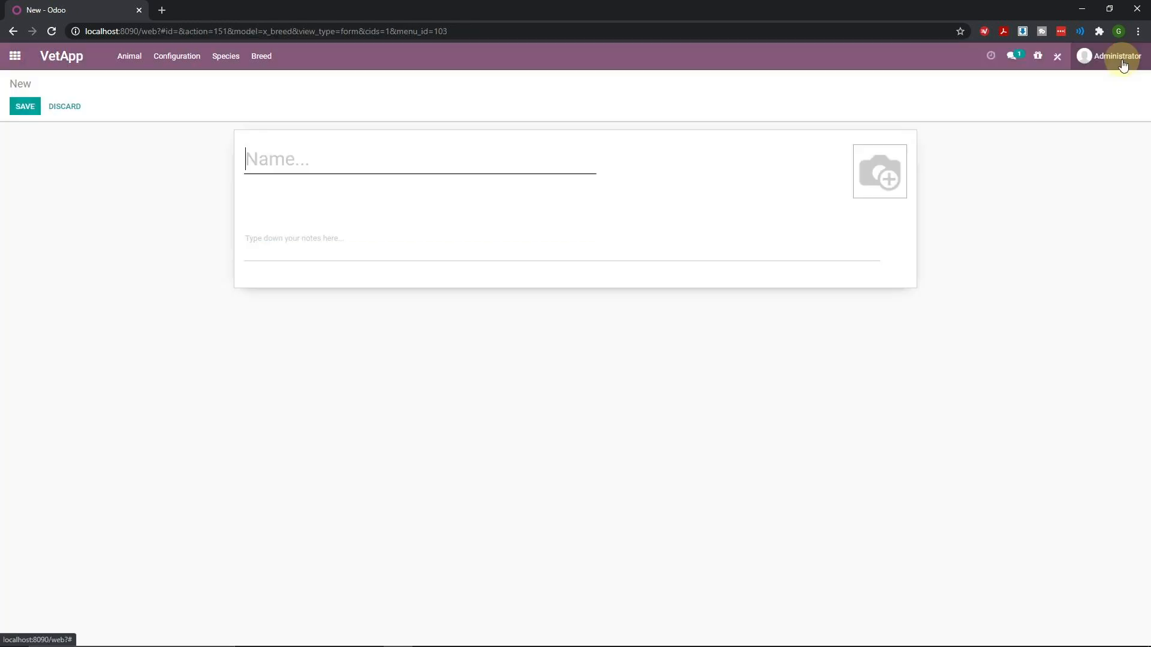
{"action": "left_click", "coordinate": [311, 163]}
{"action": "type", "text": "African Grey"}
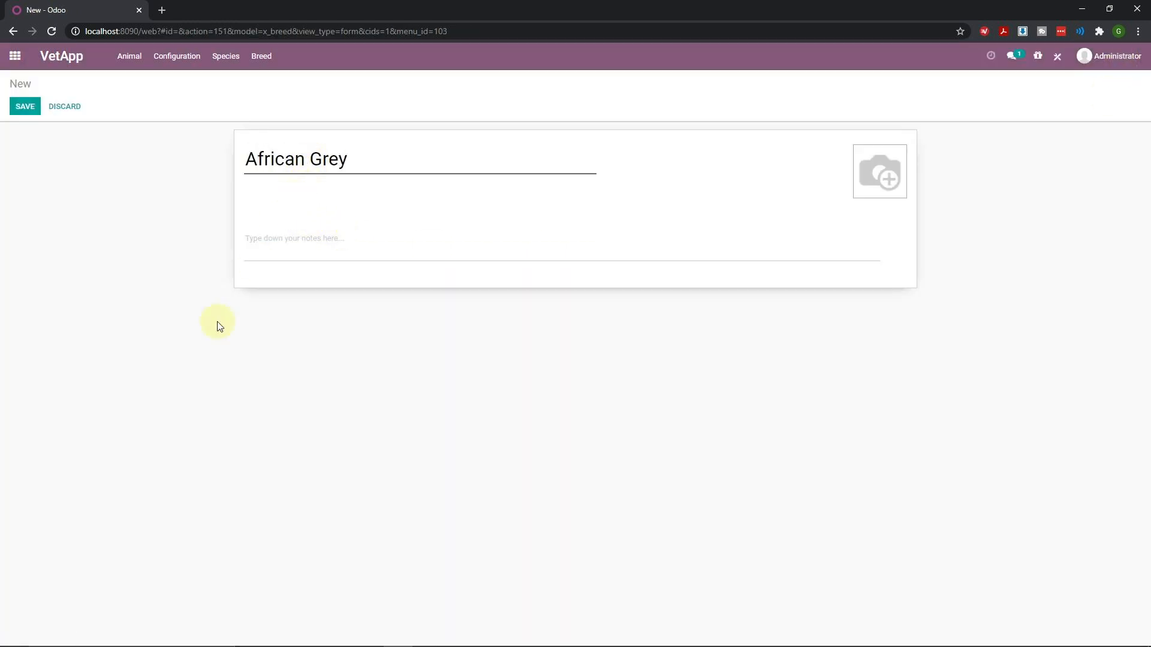
{"action": "left_click", "coordinate": [28, 110]}
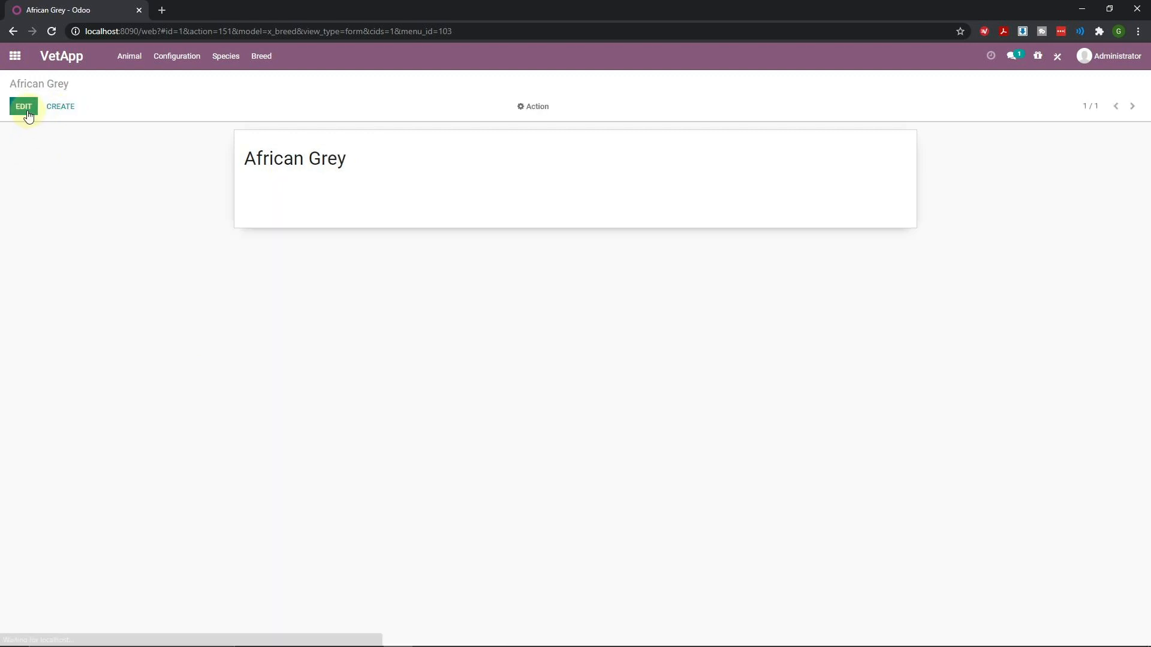
Start a new breed and correct its first word to 'Miniature' using spelling suggestions
{"action": "left_click", "coordinate": [60, 112]}
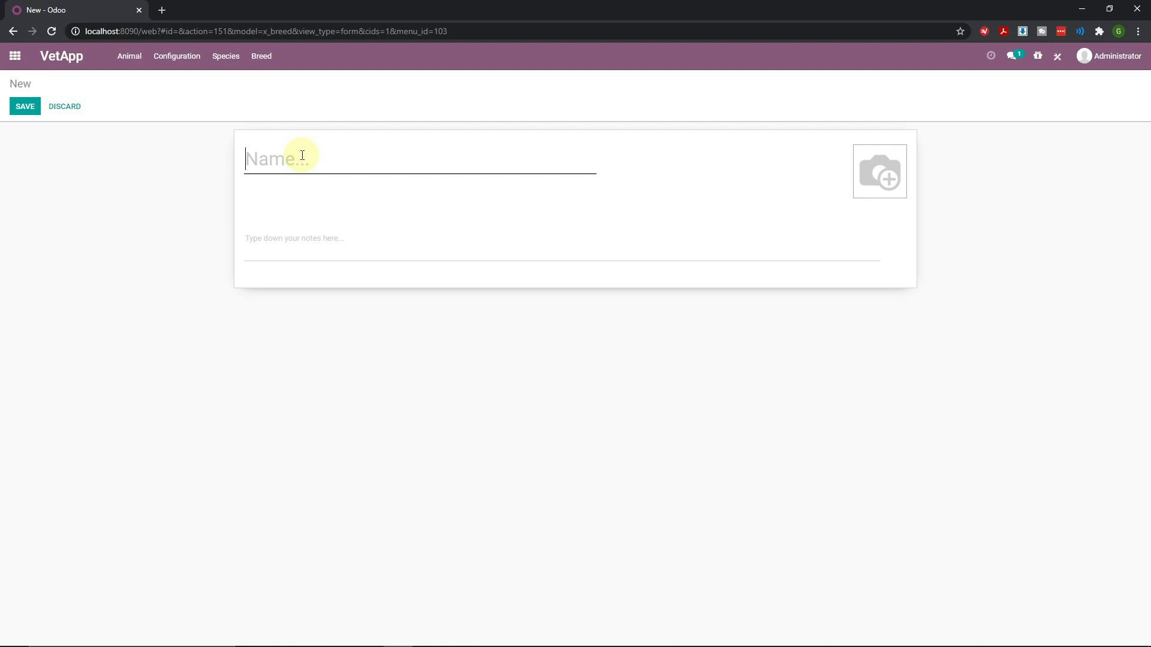
{"action": "type", "text": "Minateu"}
{"action": "key", "text": "BackSpace"}
{"action": "key", "text": "BackSpace"}
{"action": "type", "text": "ure"}
{"action": "key", "text": "BackSpace"}
{"action": "key", "text": "BackSpace"}
{"action": "key", "text": "BackSpace"}
{"action": "type", "text": "aure"}
{"action": "right_click", "coordinate": [281, 169]}
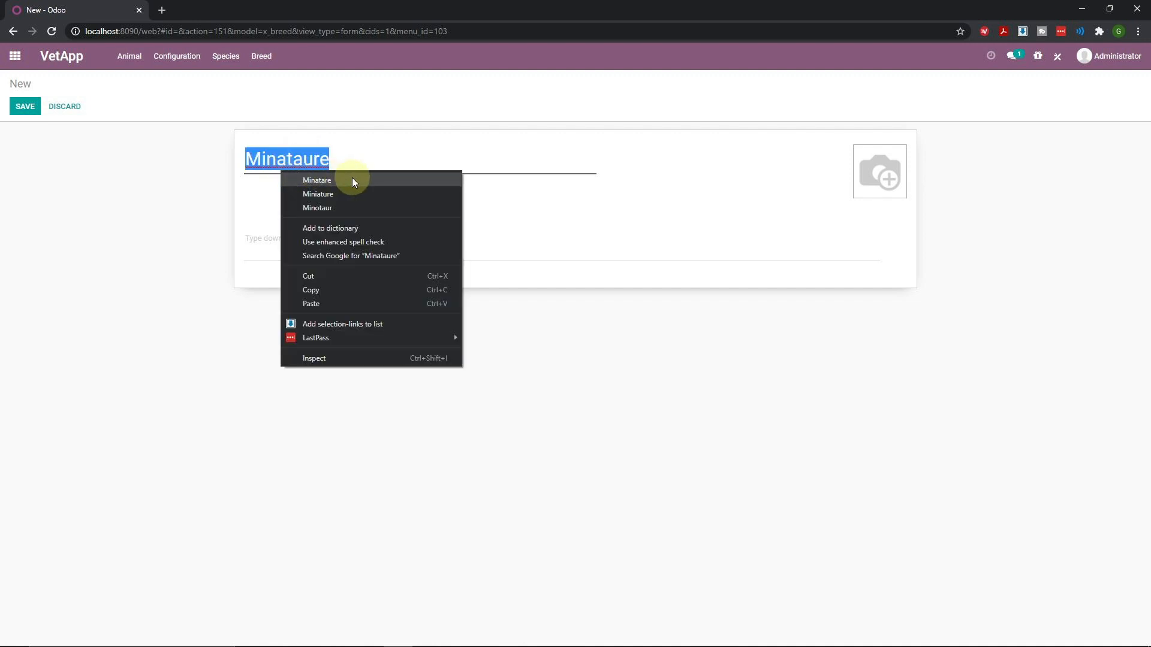
{"action": "left_click", "coordinate": [329, 194]}
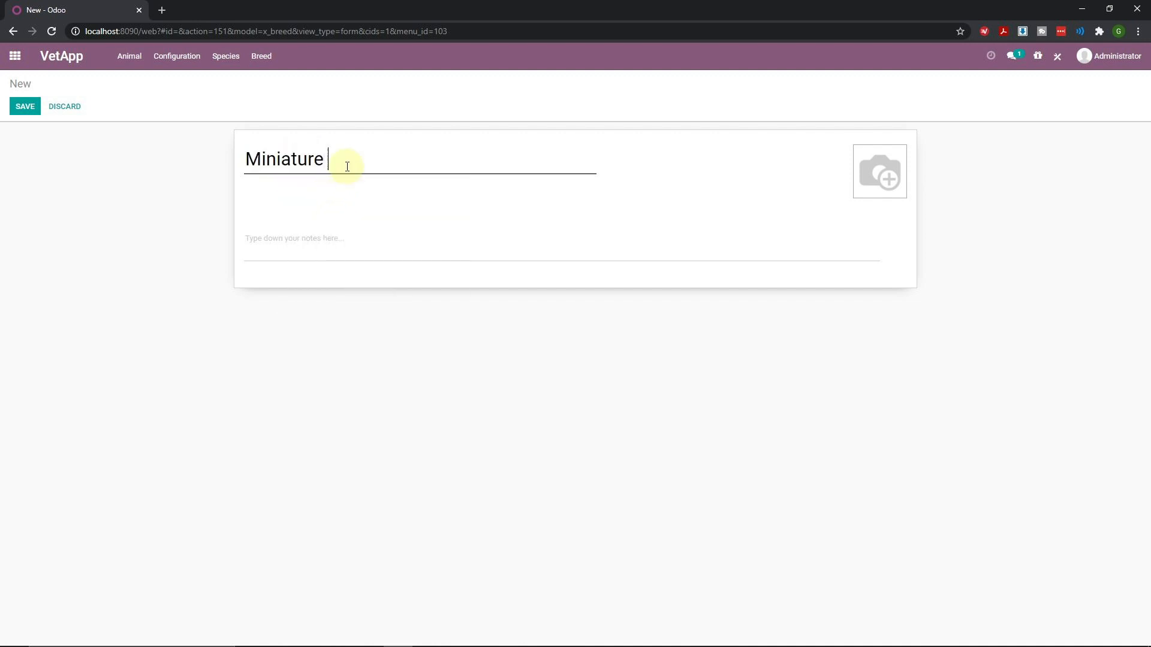
Complete the name as 'Miniature Dachshund' via spelling correction and save it
{"action": "type", "text": "Dachsa"}
{"action": "key", "text": "BackSpace"}
{"action": "key", "text": "BackSpace"}
{"action": "type", "text": "ound"}
{"action": "left_click", "coordinate": [356, 163]}
{"action": "type", "text": "s"}
{"action": "right_click", "coordinate": [368, 163]}
{"action": "left_click", "coordinate": [489, 151]}
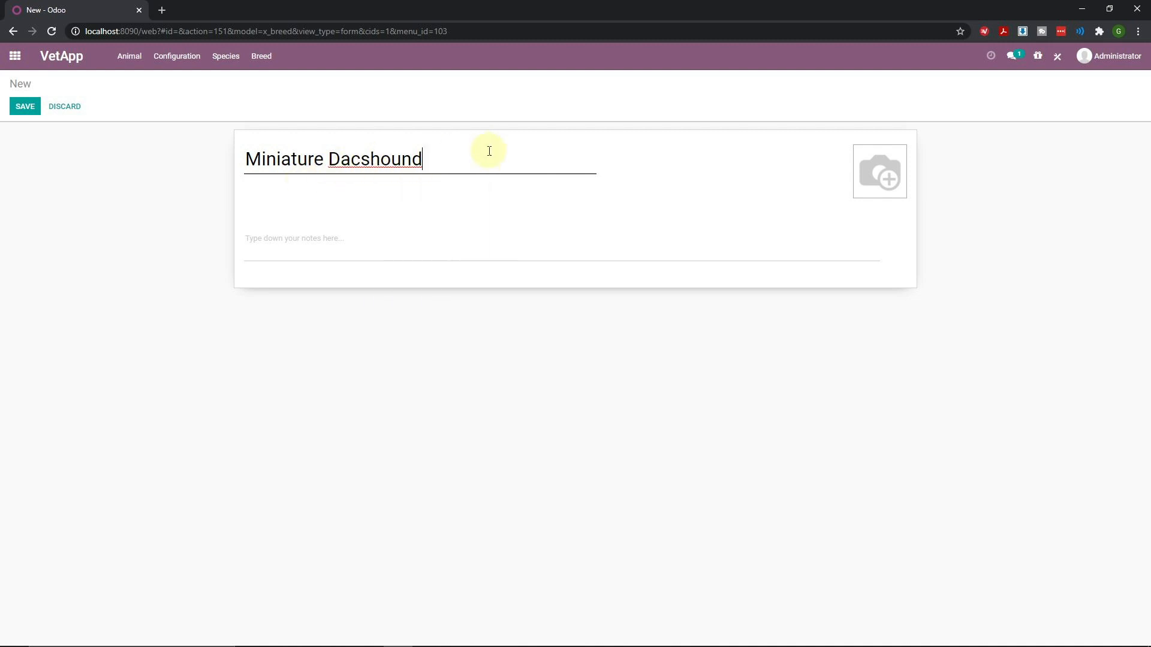
{"action": "right_click", "coordinate": [377, 164]}
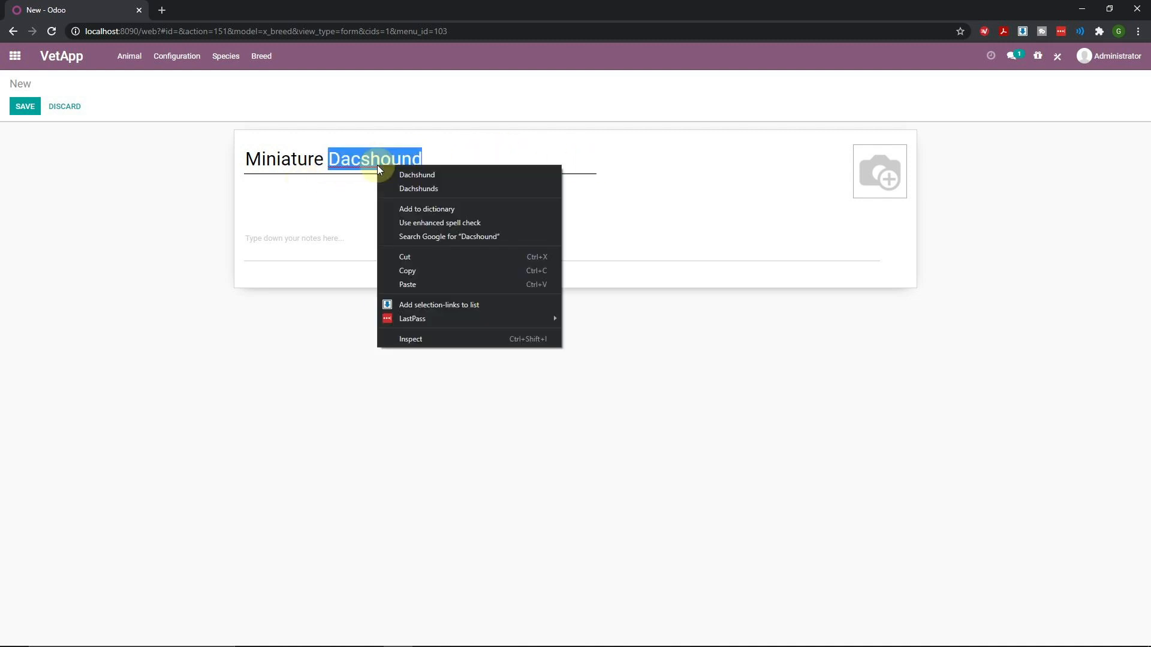
{"action": "left_click", "coordinate": [430, 177]}
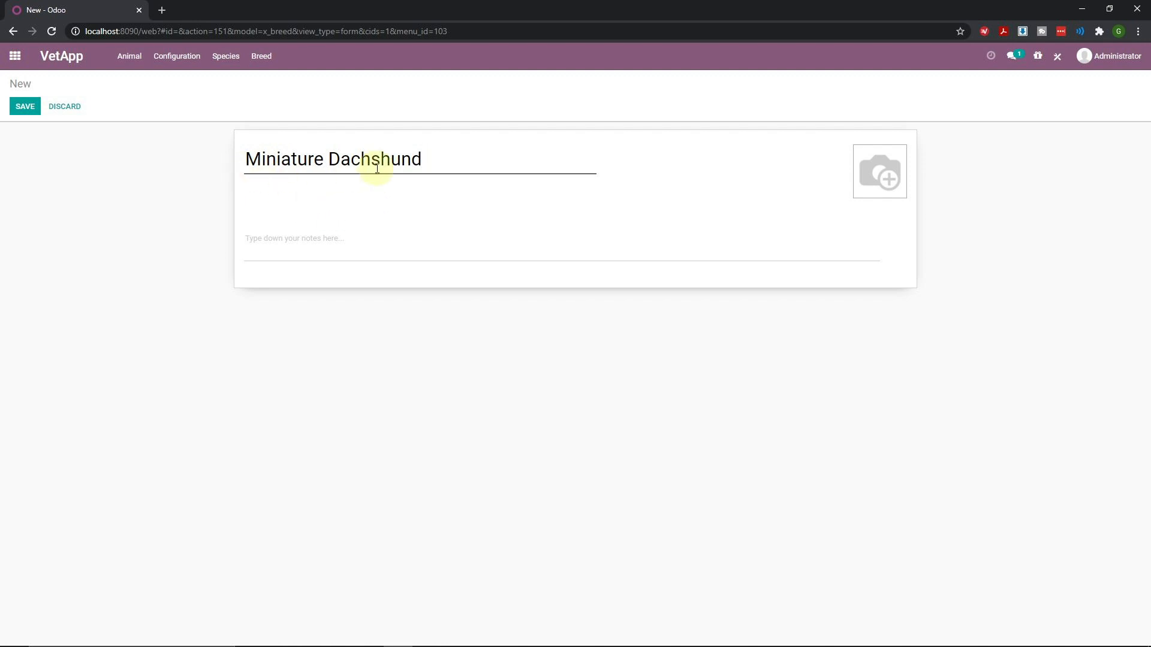
{"action": "left_click", "coordinate": [24, 107]}
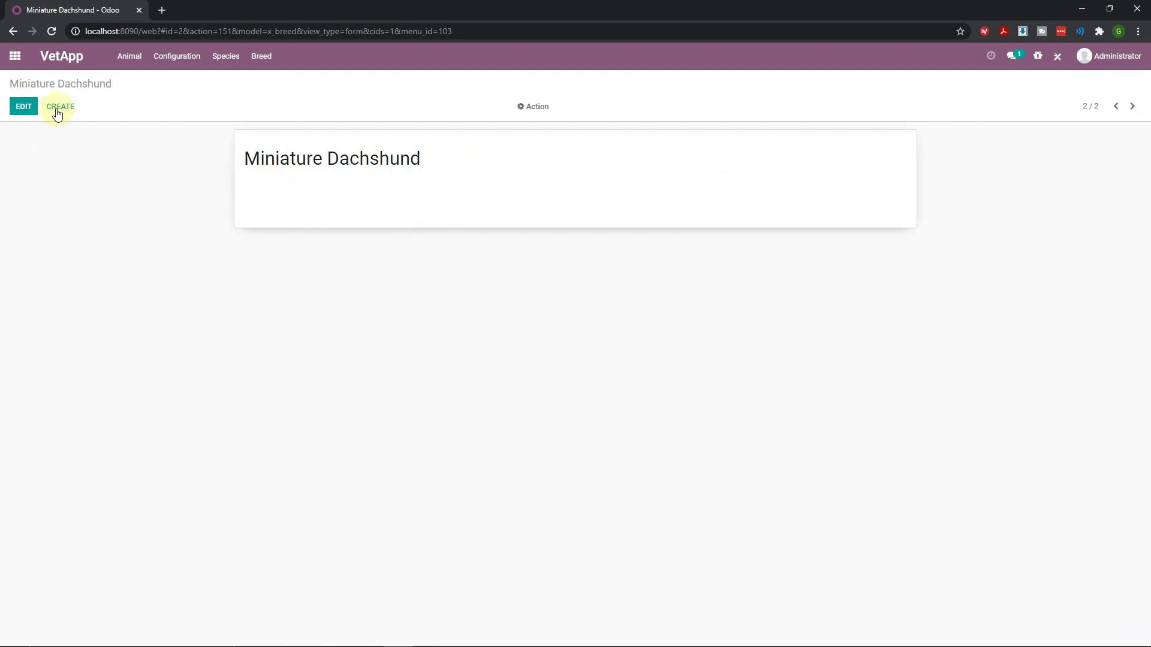
Create and save another breed record named 'Parkeet'
{"action": "left_click", "coordinate": [57, 113]}
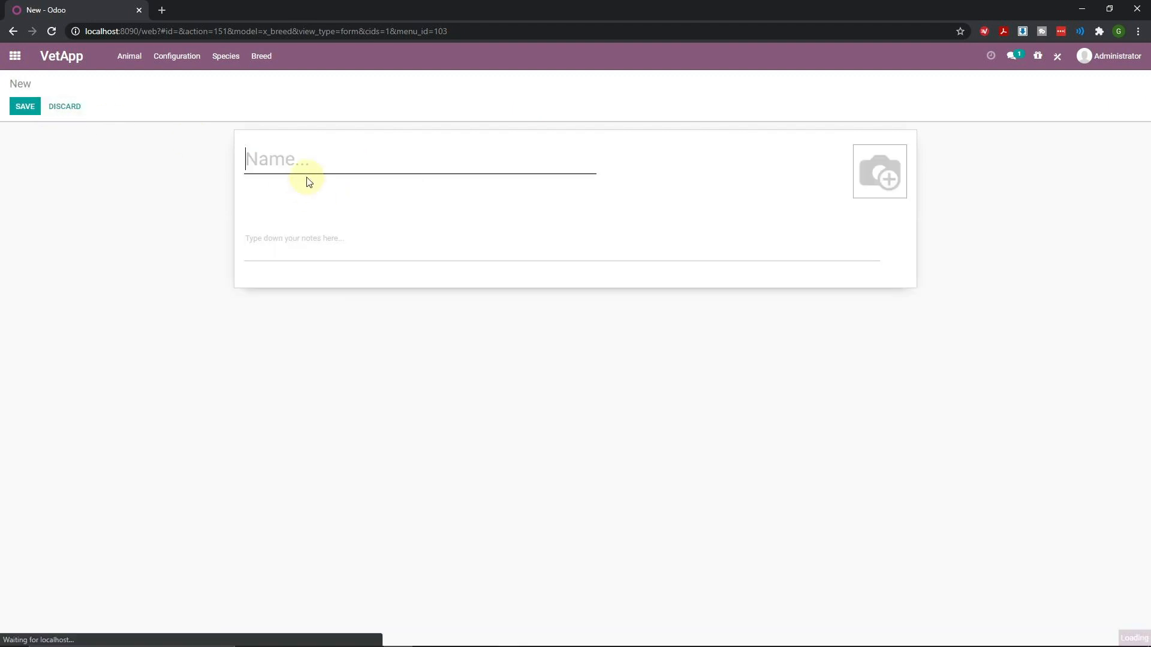
{"action": "type", "text": "Parkeet"}
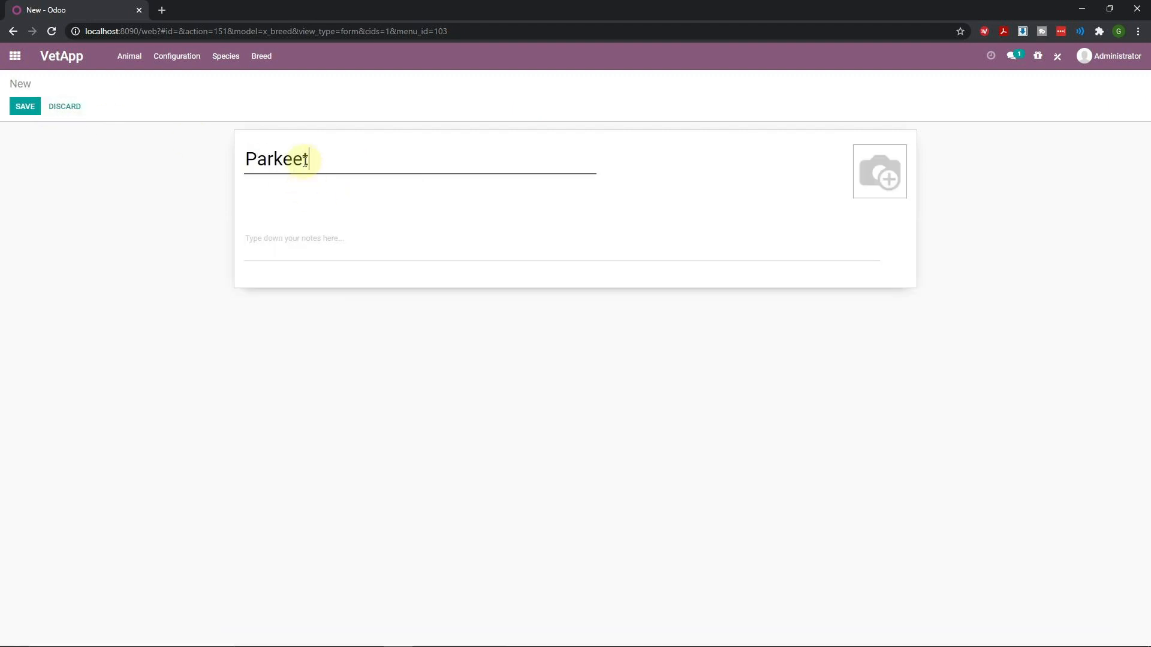
{"action": "left_click", "coordinate": [26, 106]}
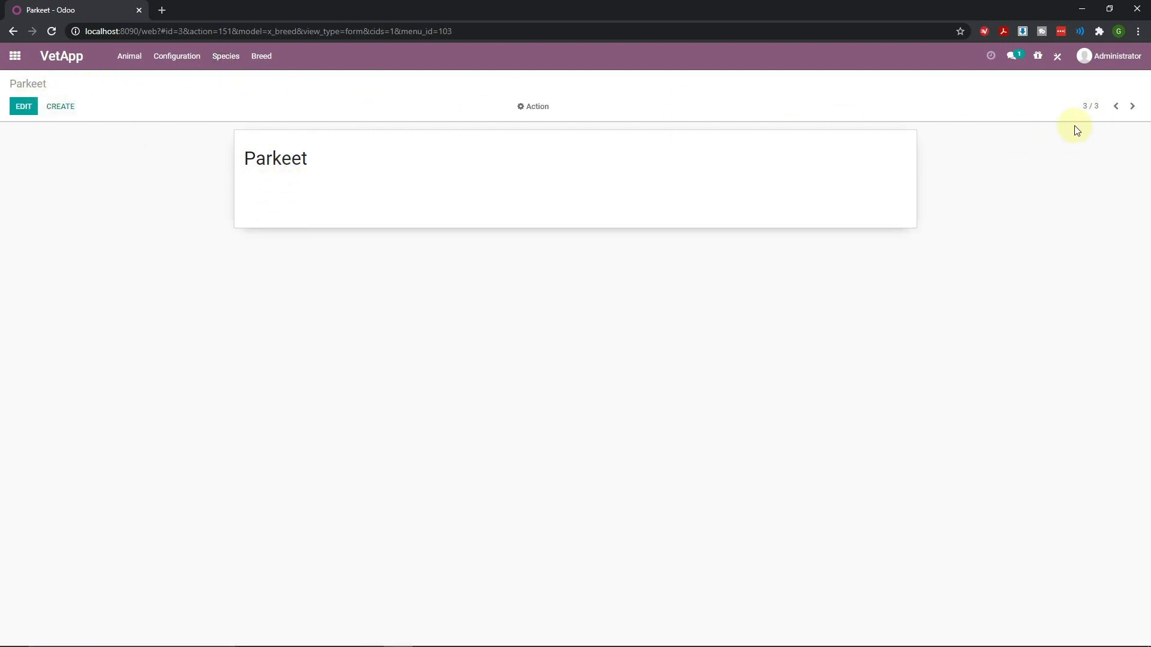
Go to the Breed list and open the African Grey row
{"action": "left_click", "coordinate": [271, 60]}
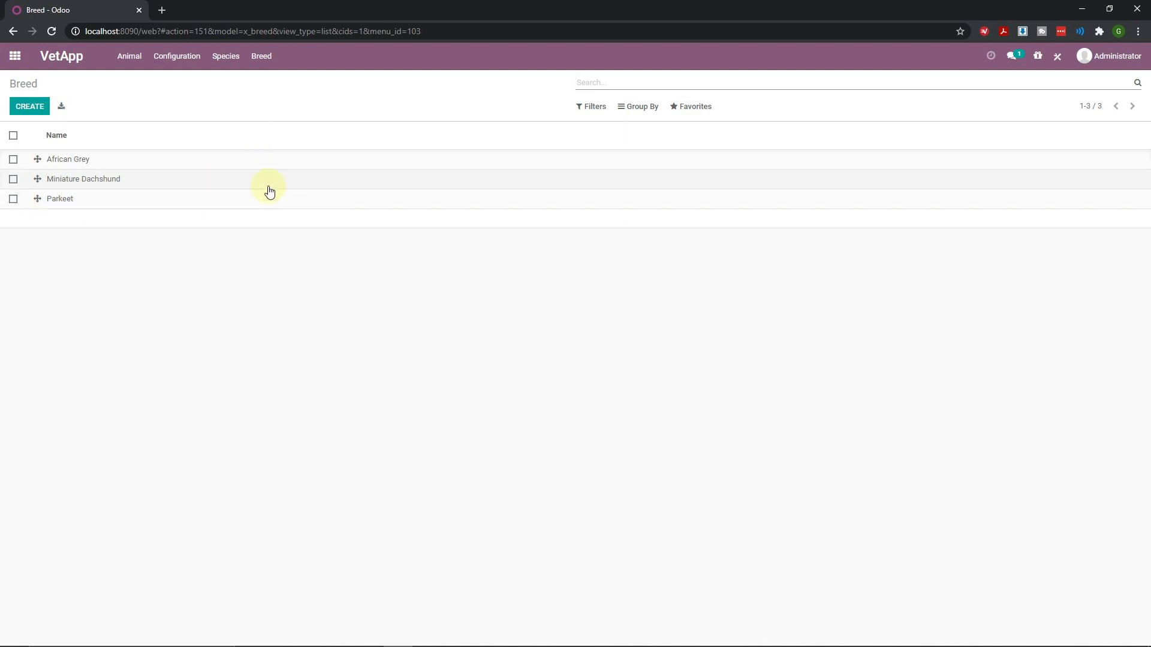
{"action": "left_click", "coordinate": [70, 164]}
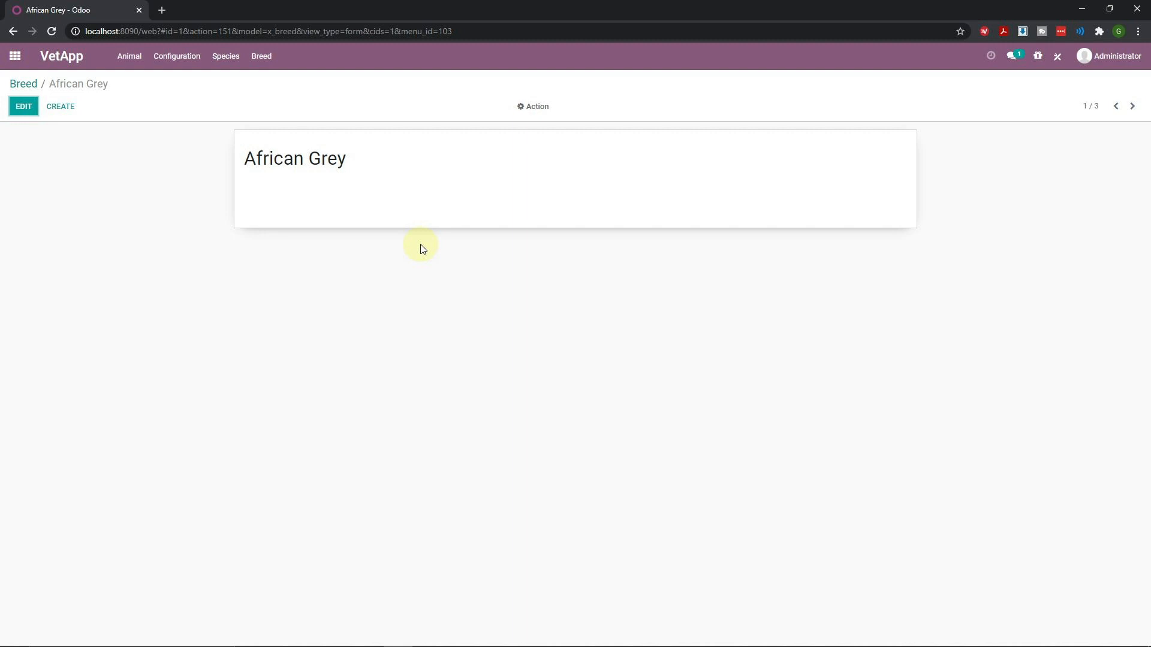
Switch the African Grey Breed form into Studio's form editor
{"action": "left_click", "coordinate": [1057, 61]}
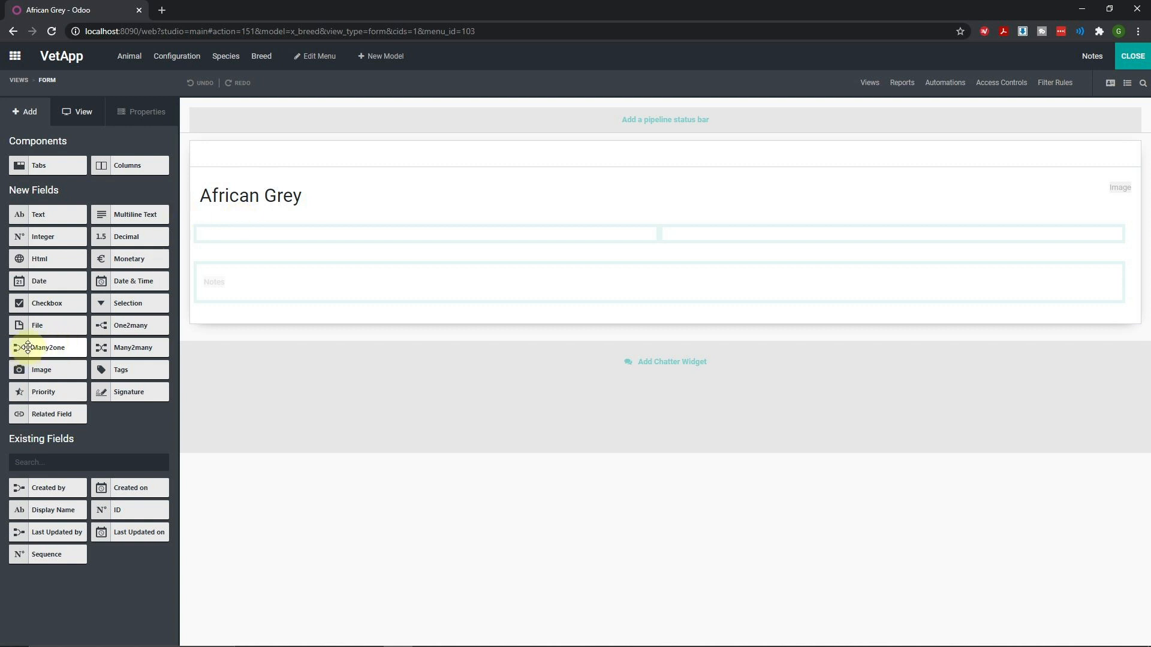
Add a Species many2one field related to the Species model on the Breed form, then exit Studio
{"action": "left_click_drag", "start_coordinate": [28, 348], "coordinate": [223, 243]}
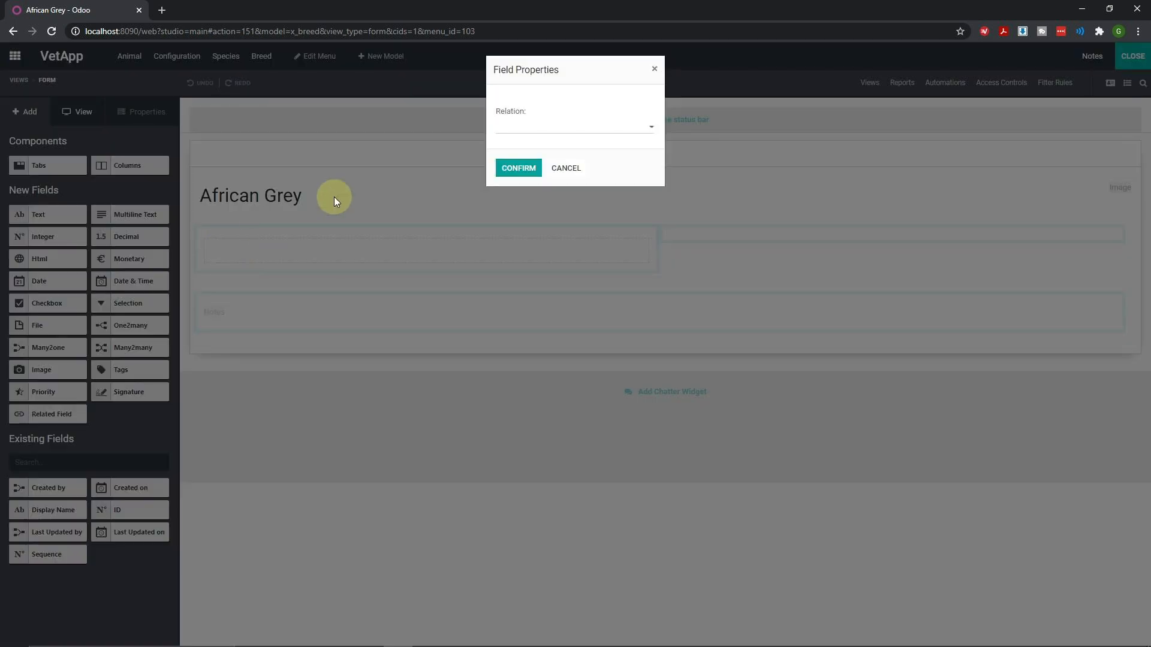
{"action": "left_click", "coordinate": [544, 129]}
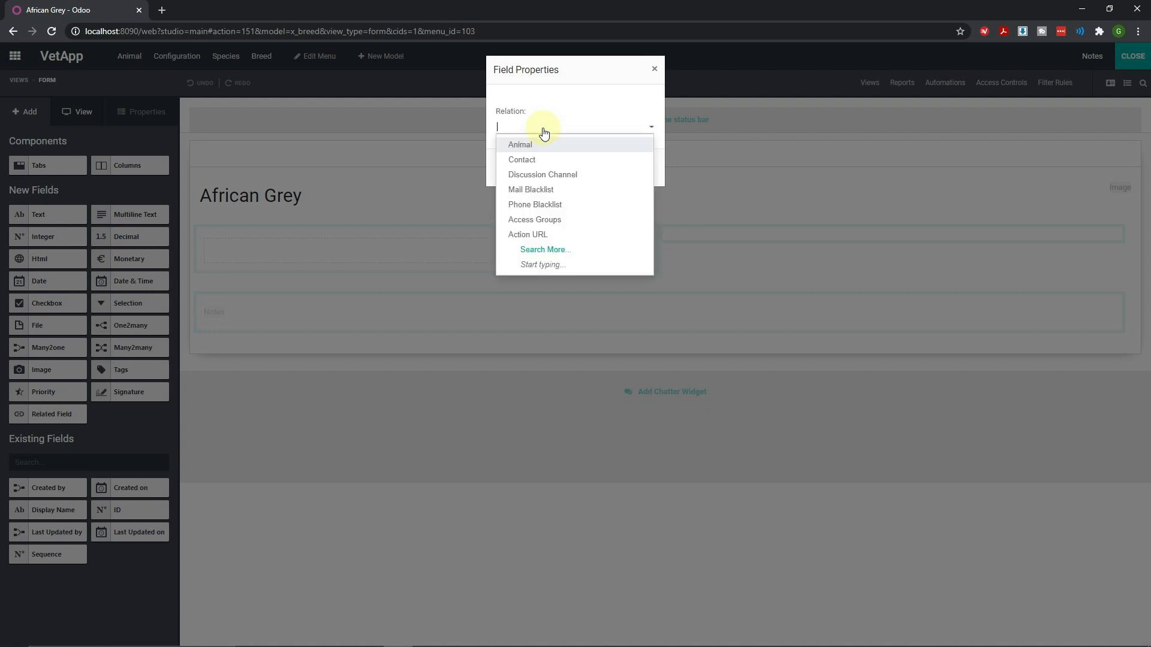
{"action": "type", "text": "Spe"}
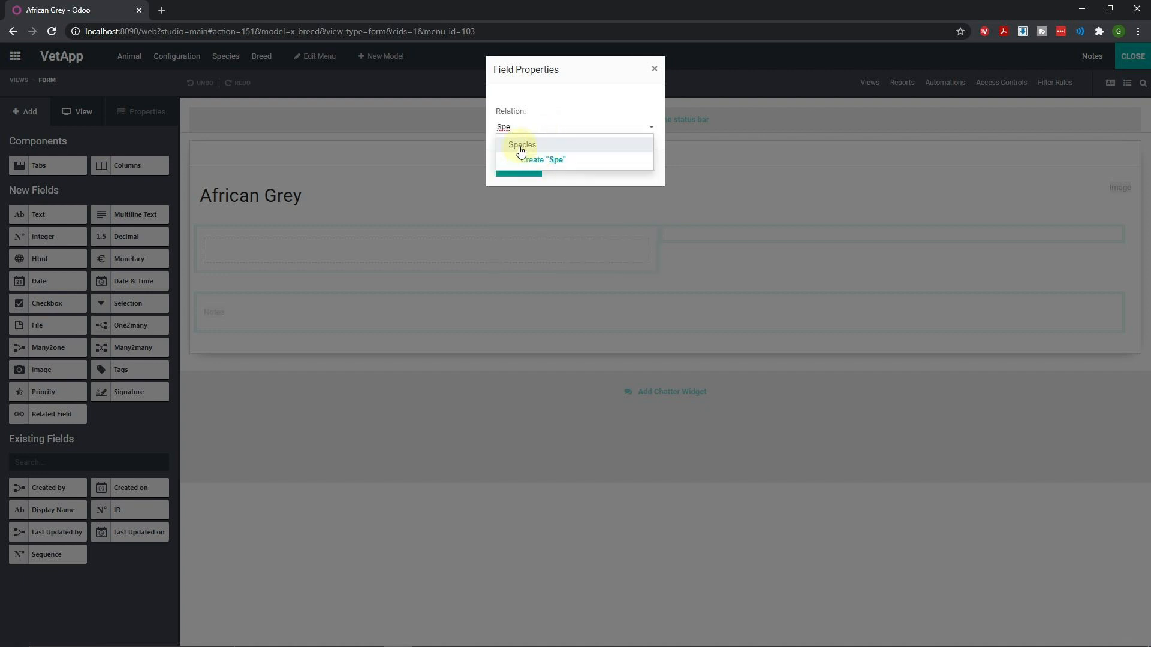
{"action": "left_click", "coordinate": [521, 146]}
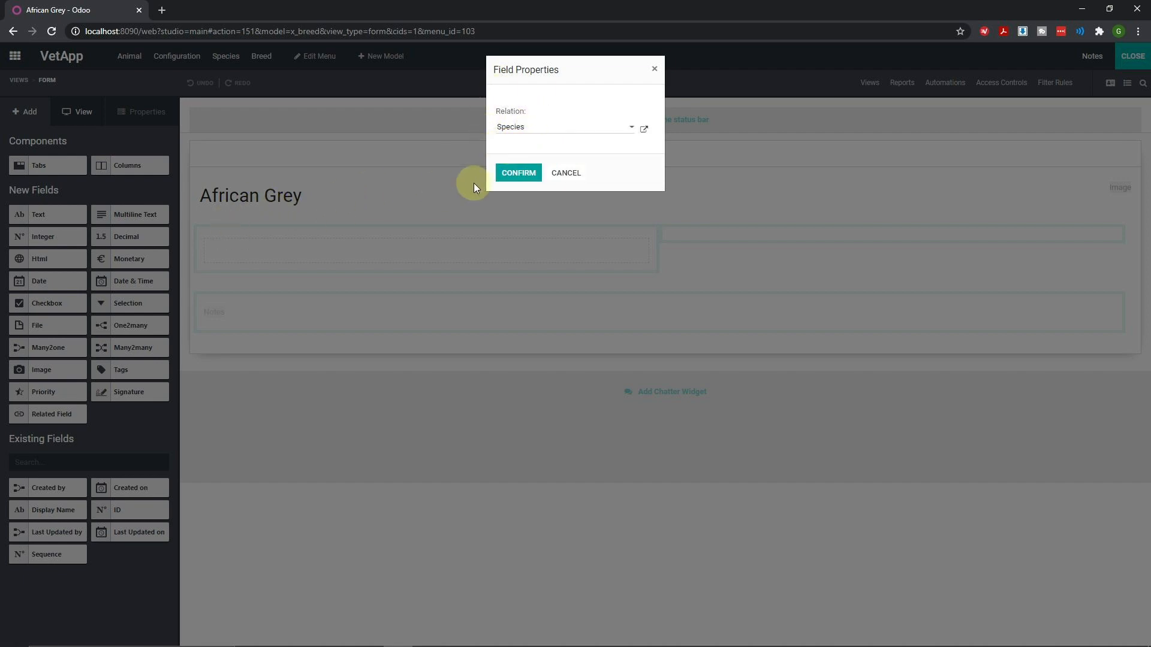
{"action": "left_click", "coordinate": [518, 175]}
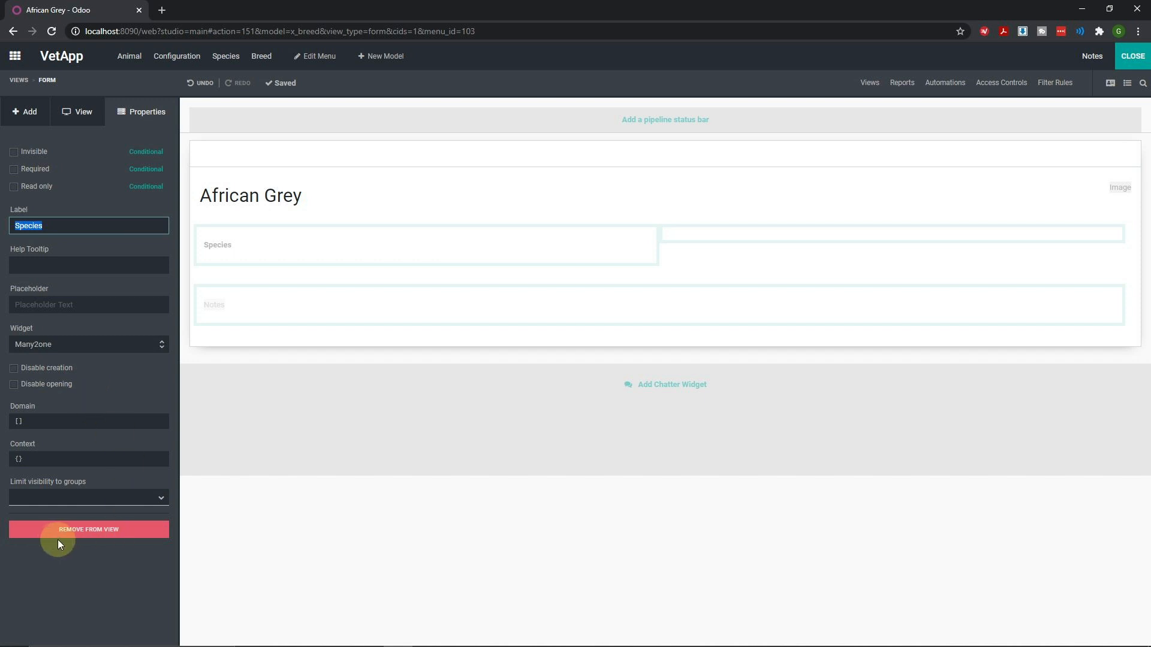
{"action": "left_click", "coordinate": [1137, 56]}
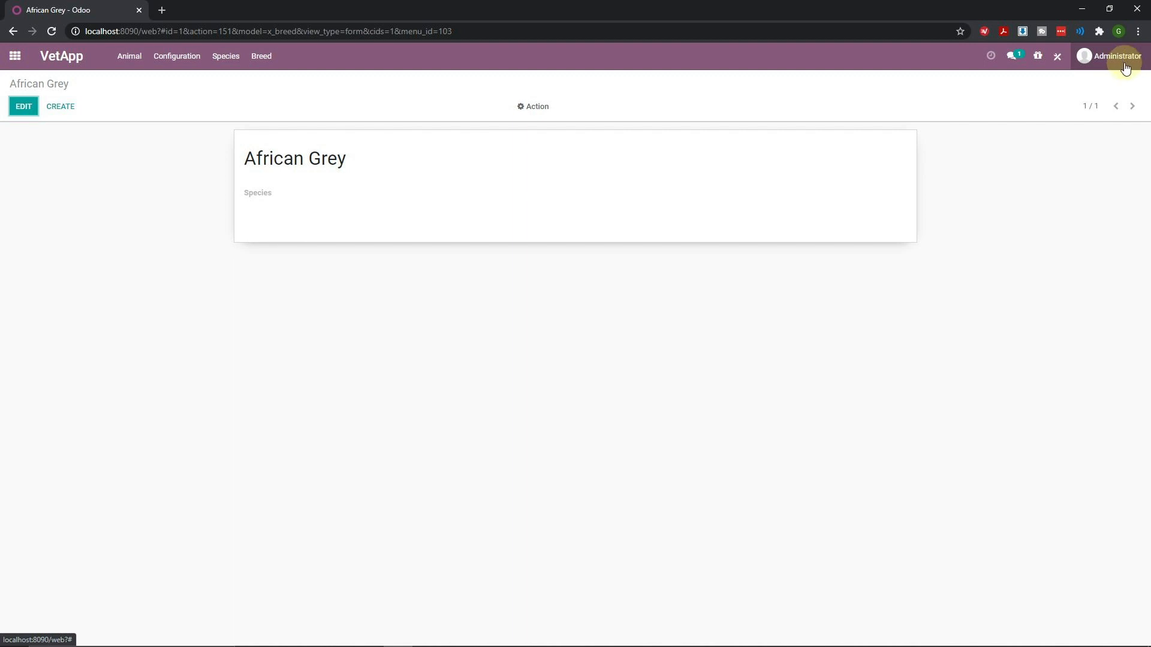
Set the African Grey breed's species to Bird and save it
{"action": "left_click", "coordinate": [19, 108]}
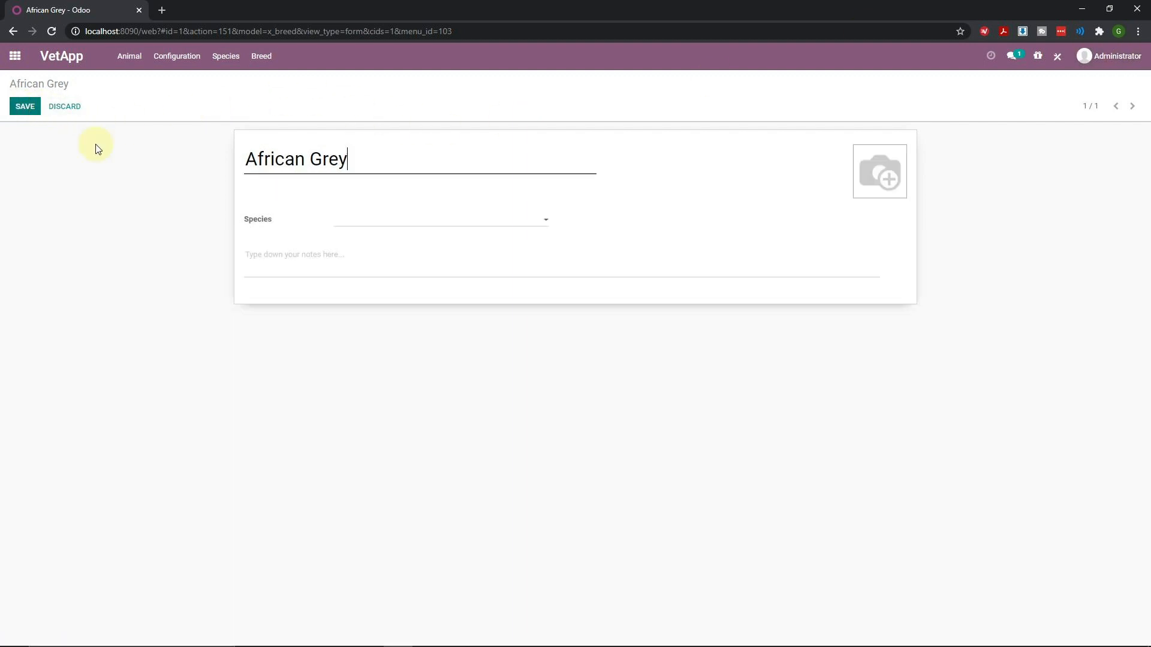
{"action": "left_click", "coordinate": [398, 219]}
{"action": "left_click", "coordinate": [378, 239]}
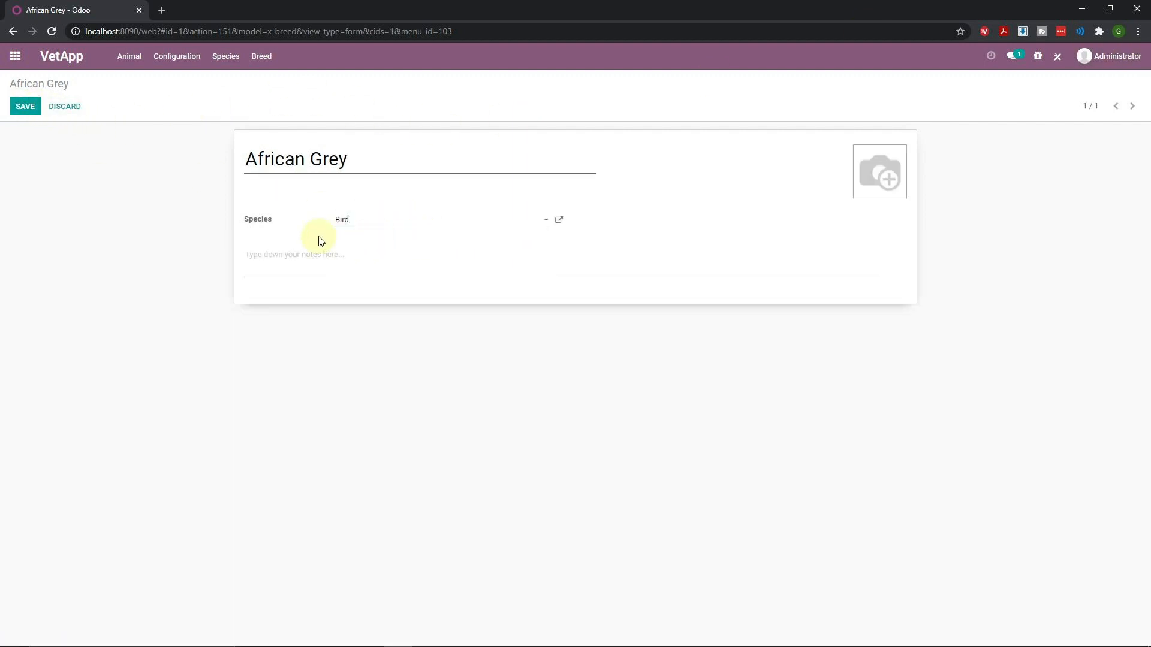
{"action": "left_click", "coordinate": [25, 108]}
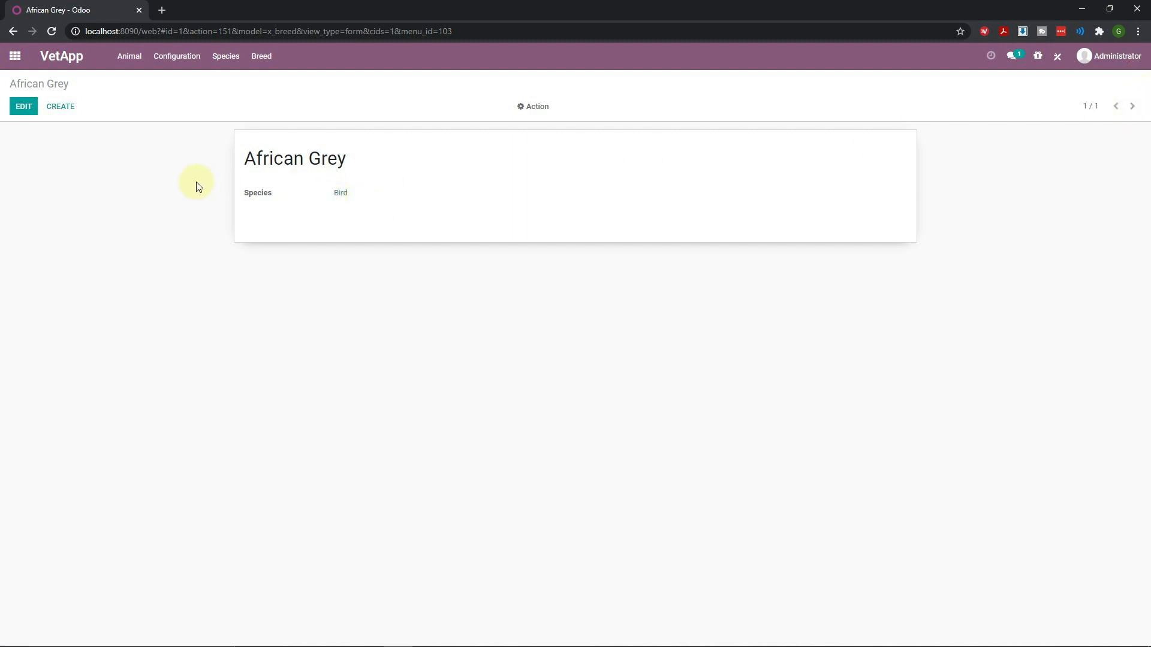
Create a new breed 'Siamese' with species Cat, save it, and return to the Breed list
{"action": "left_click", "coordinate": [67, 117]}
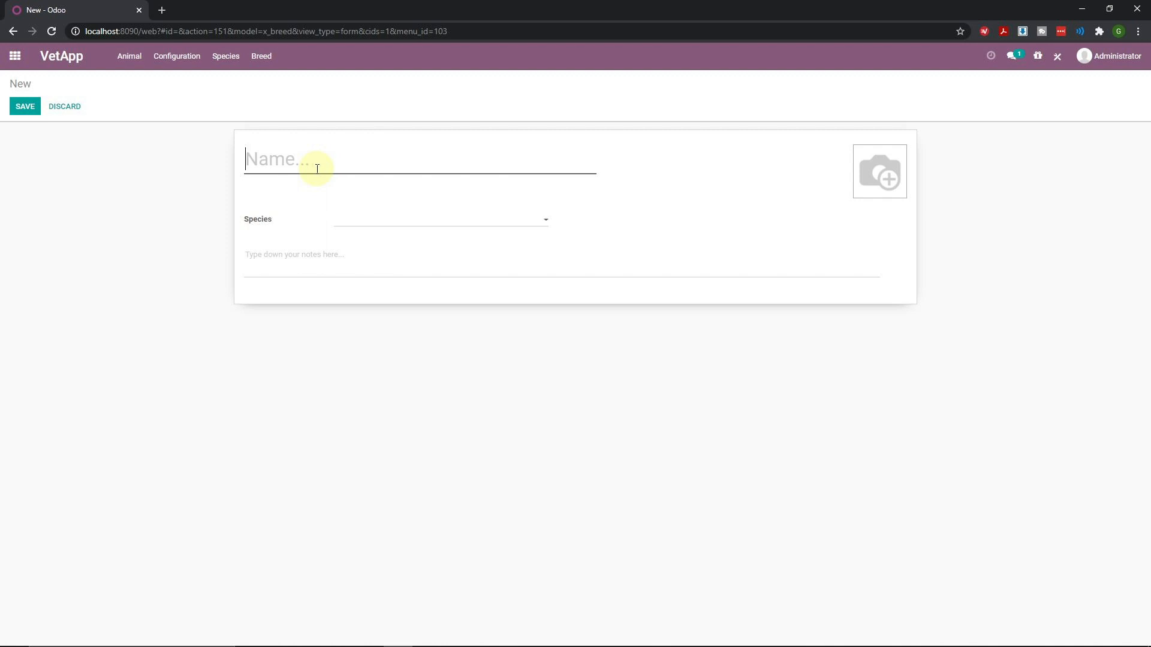
{"action": "type", "text": "Siamese"}
{"action": "right_click", "coordinate": [302, 155]}
{"action": "left_click", "coordinate": [509, 162]}
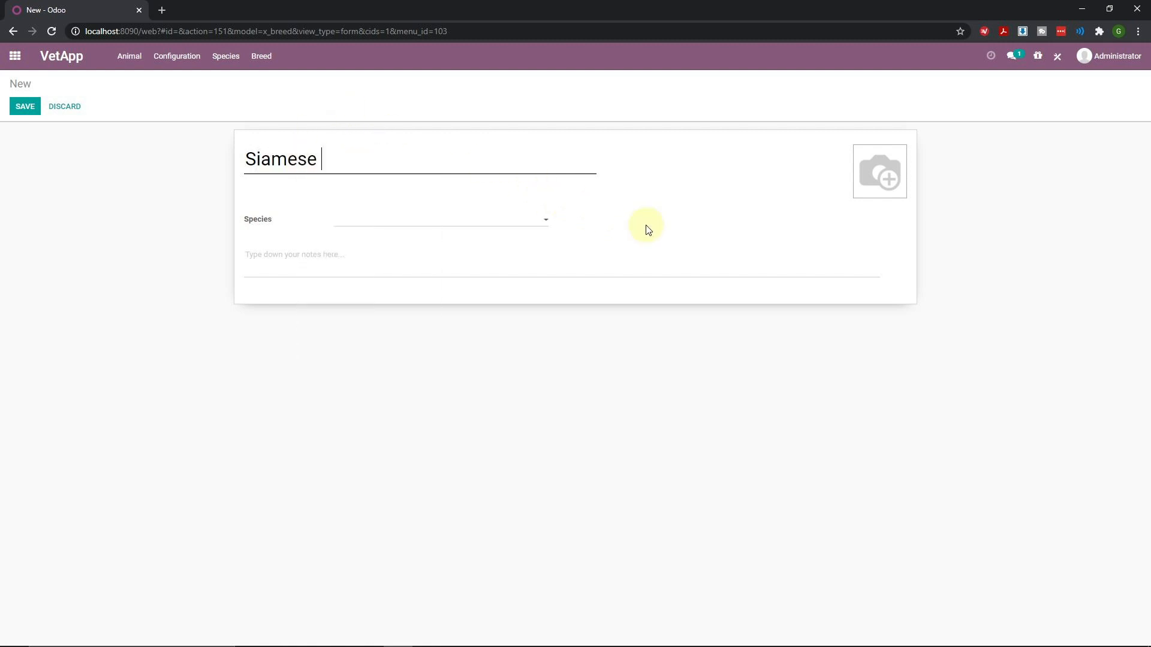
{"action": "left_click", "coordinate": [532, 226]}
{"action": "left_click", "coordinate": [360, 251]}
{"action": "left_click", "coordinate": [24, 107]}
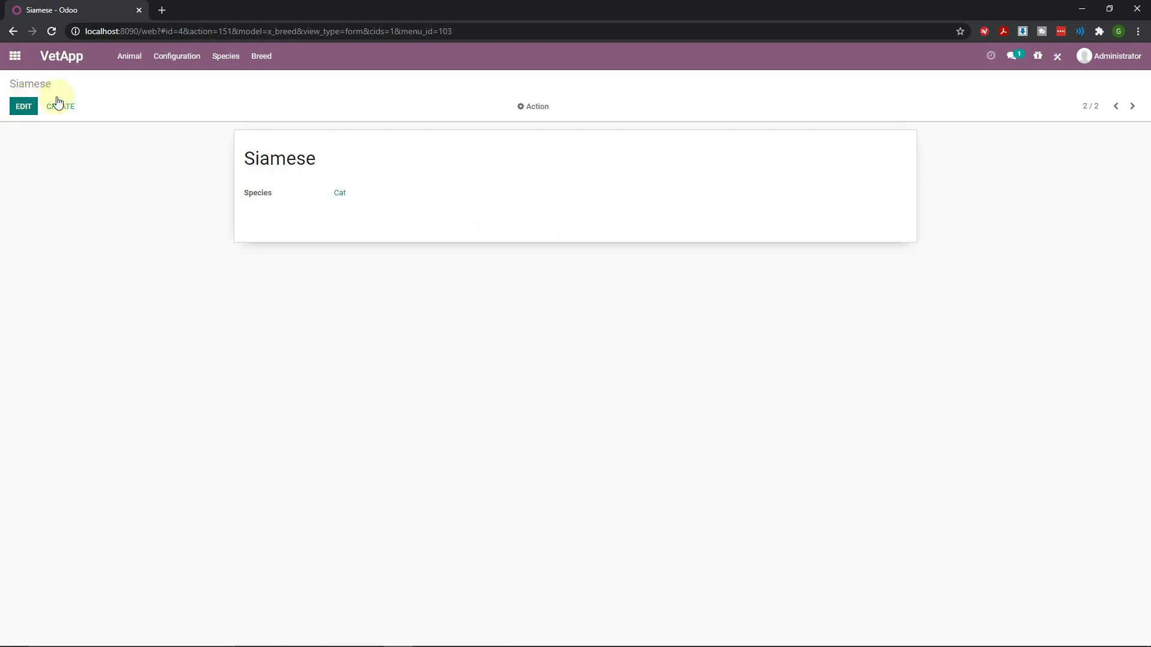
{"action": "left_click", "coordinate": [265, 56]}
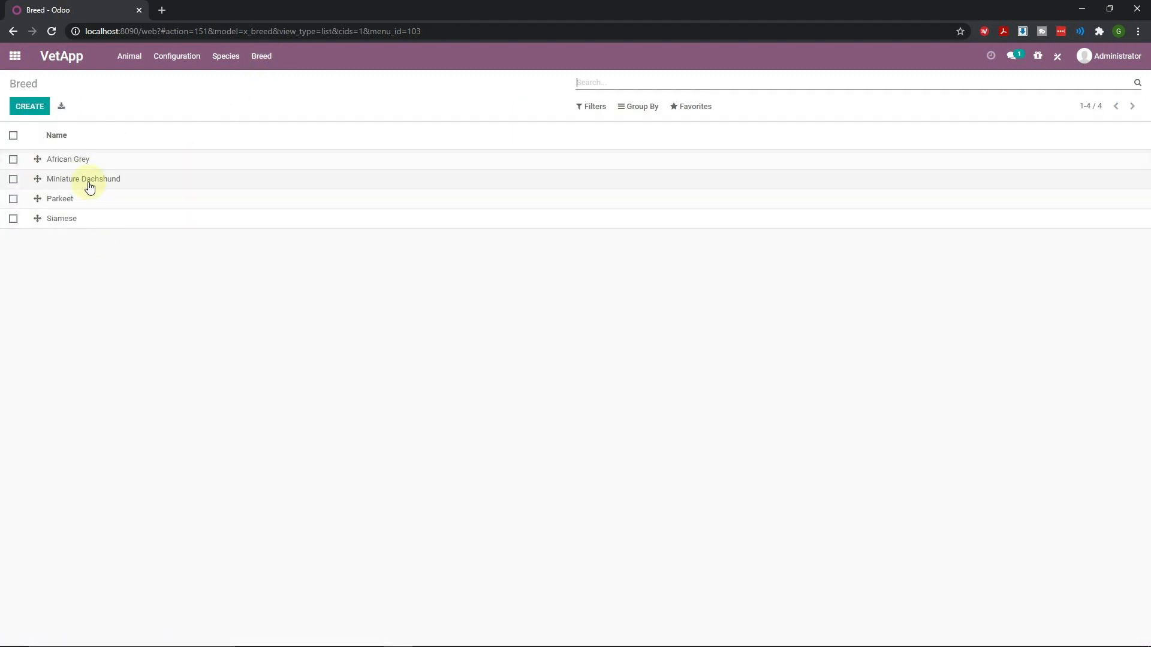
Give the Miniature Dachshund breed the species Dog, save, and go back to the list
{"action": "left_click", "coordinate": [73, 227]}
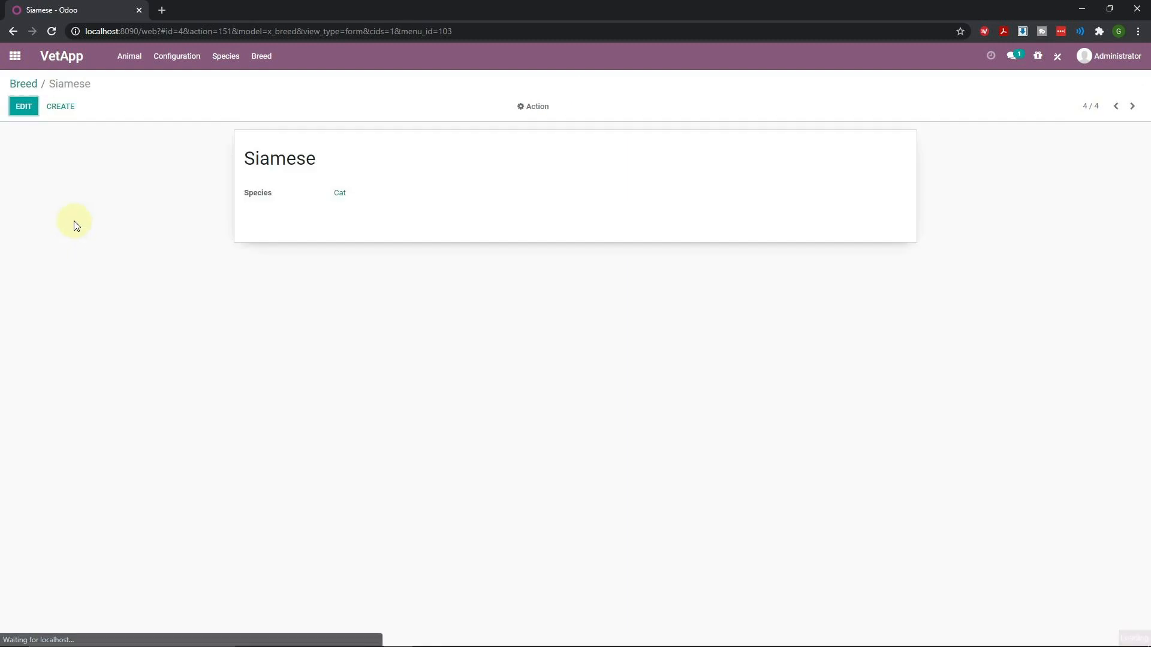
{"action": "left_click", "coordinate": [31, 87]}
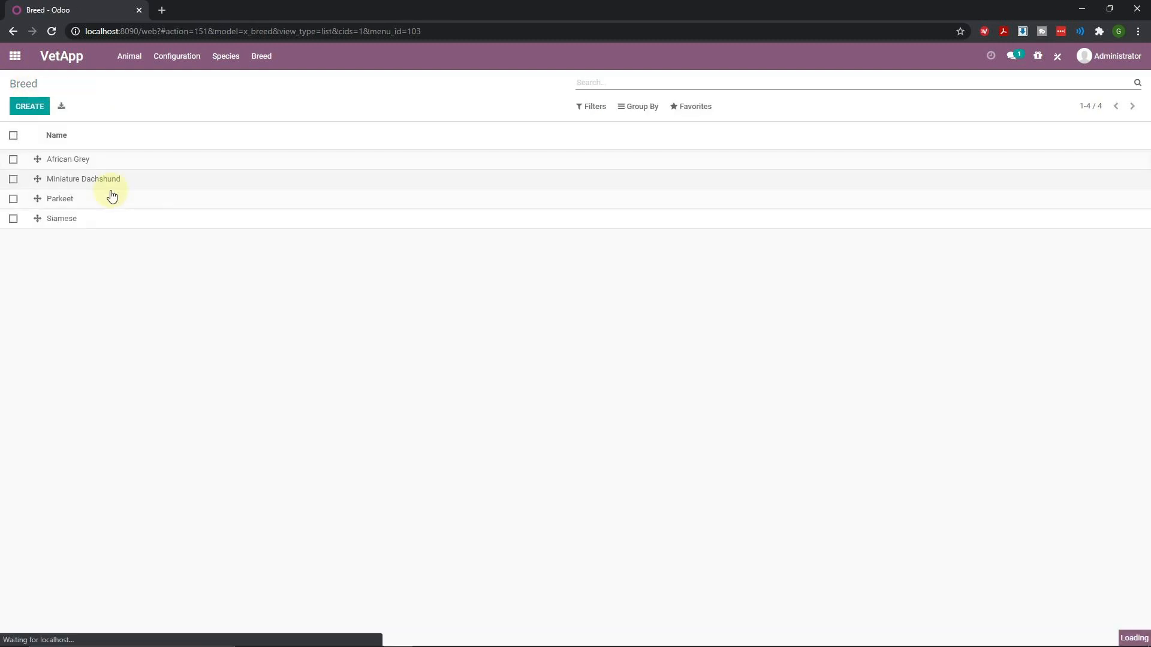
{"action": "left_click", "coordinate": [96, 183]}
{"action": "left_click", "coordinate": [27, 108]}
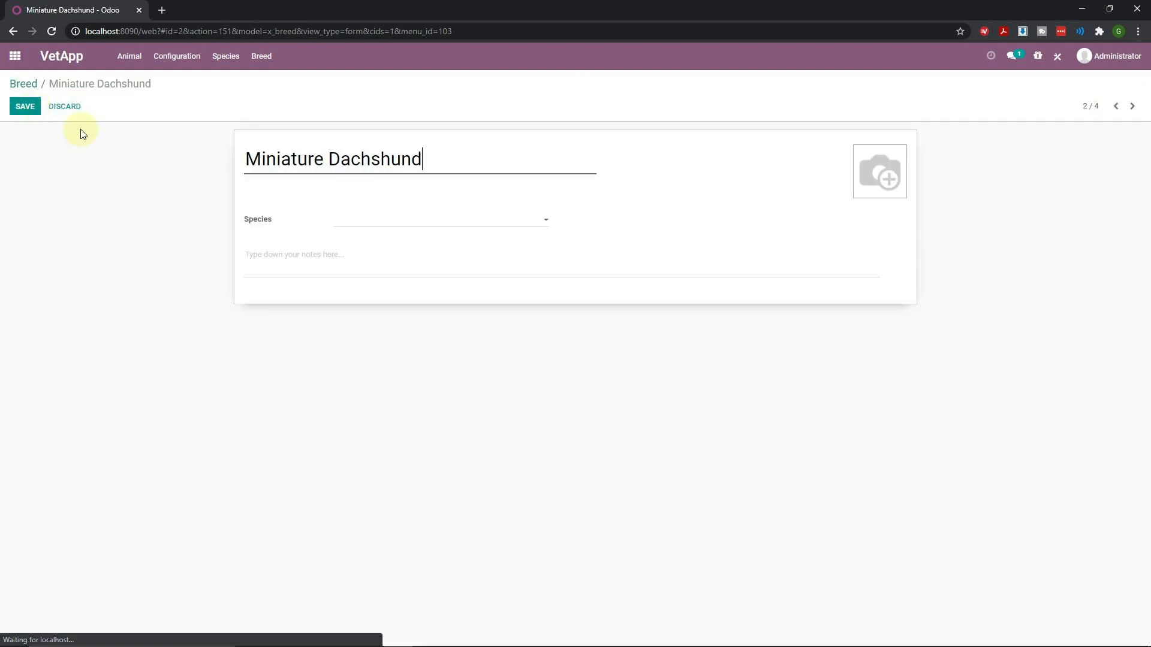
{"action": "left_click", "coordinate": [378, 223]}
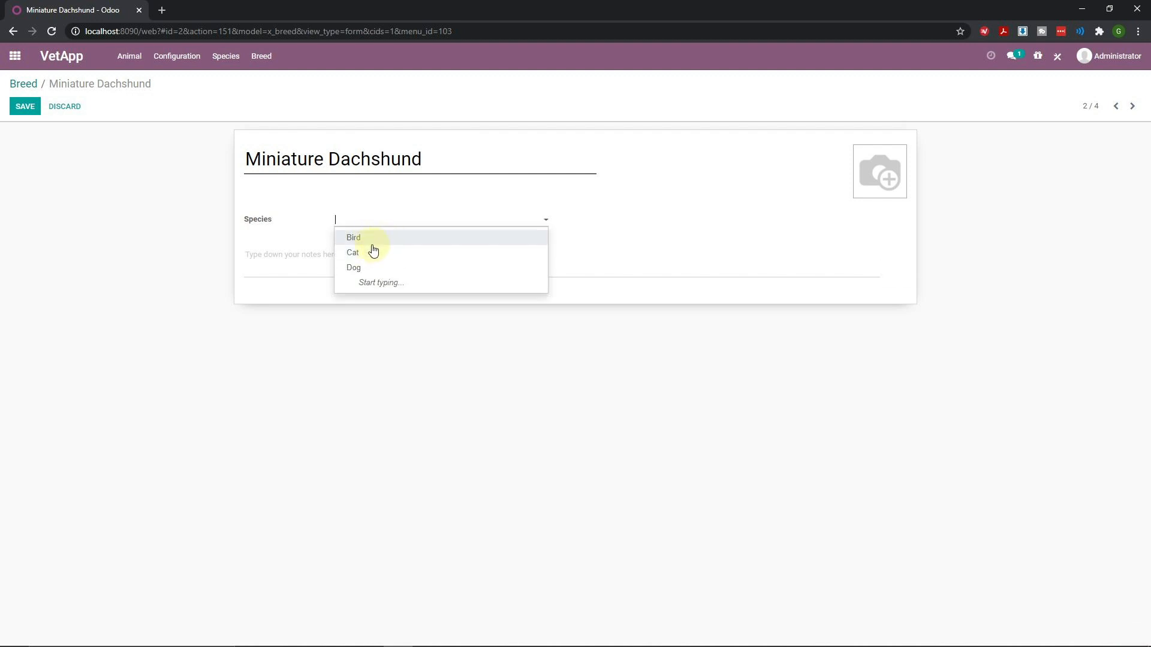
{"action": "left_click", "coordinate": [367, 267]}
{"action": "left_click", "coordinate": [32, 109]}
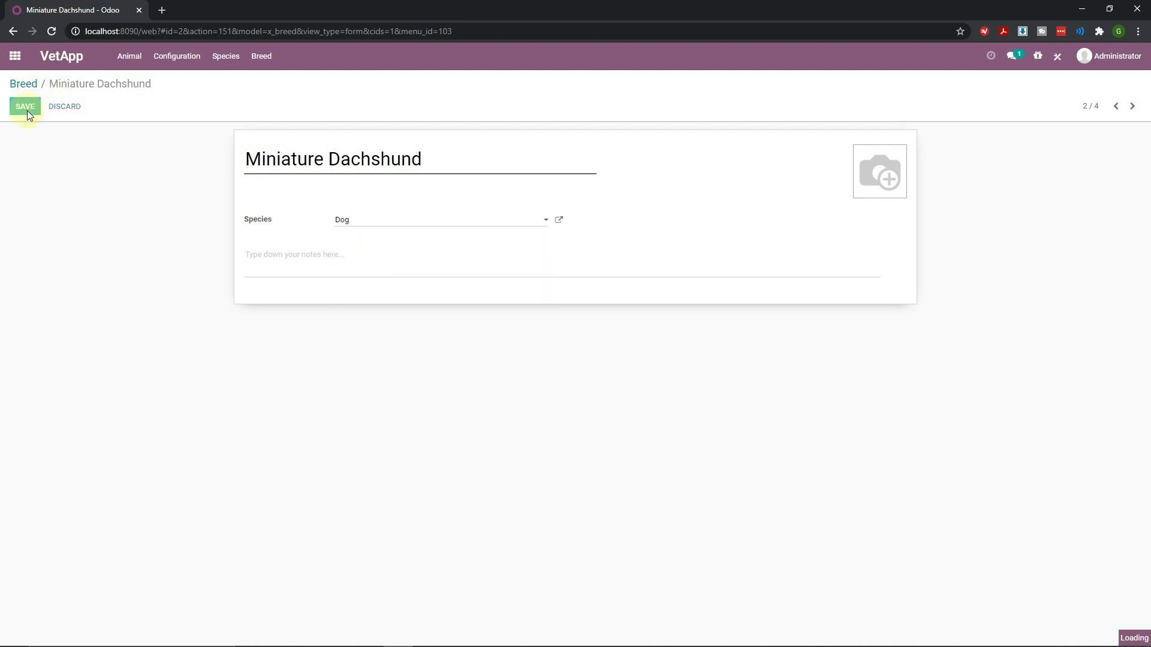
{"action": "left_click", "coordinate": [24, 89]}
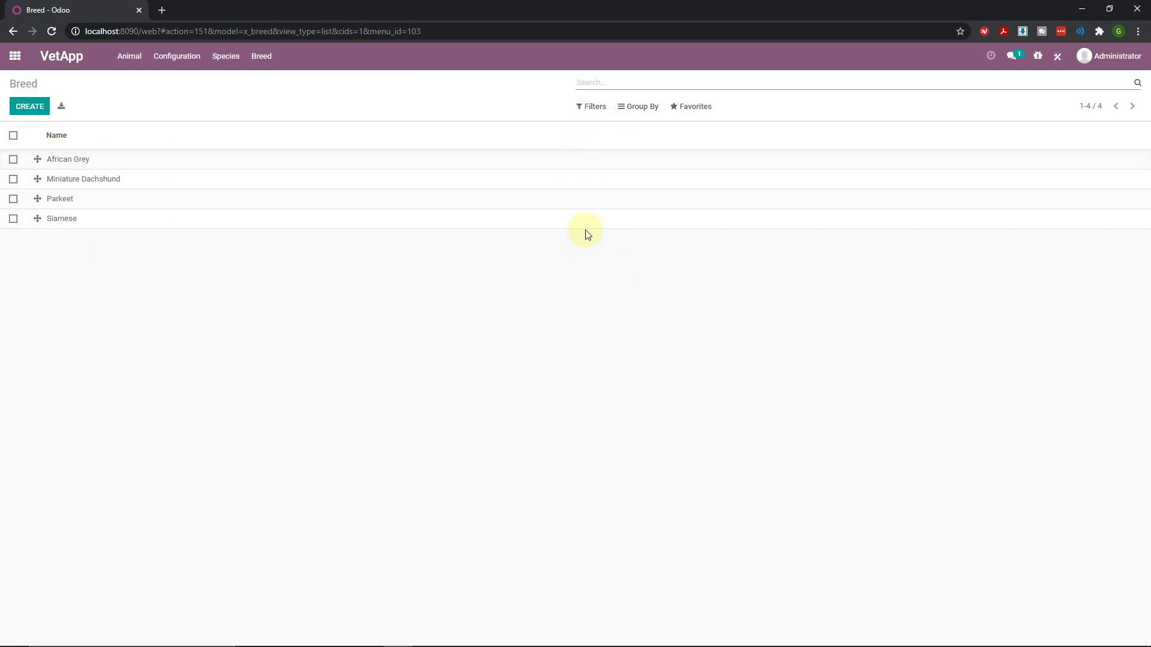
Drag the Species field into the Breed list view as a column beside Name, then close Studio
{"action": "left_click", "coordinate": [1059, 55]}
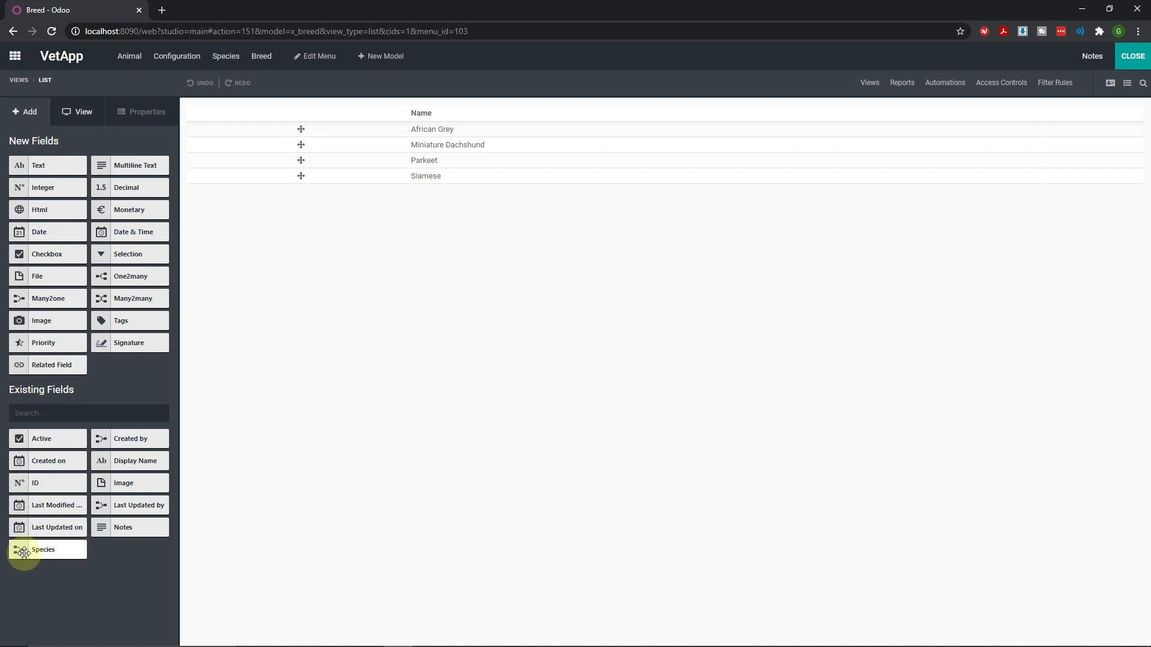
{"action": "left_click_drag", "start_coordinate": [21, 552], "coordinate": [1050, 120]}
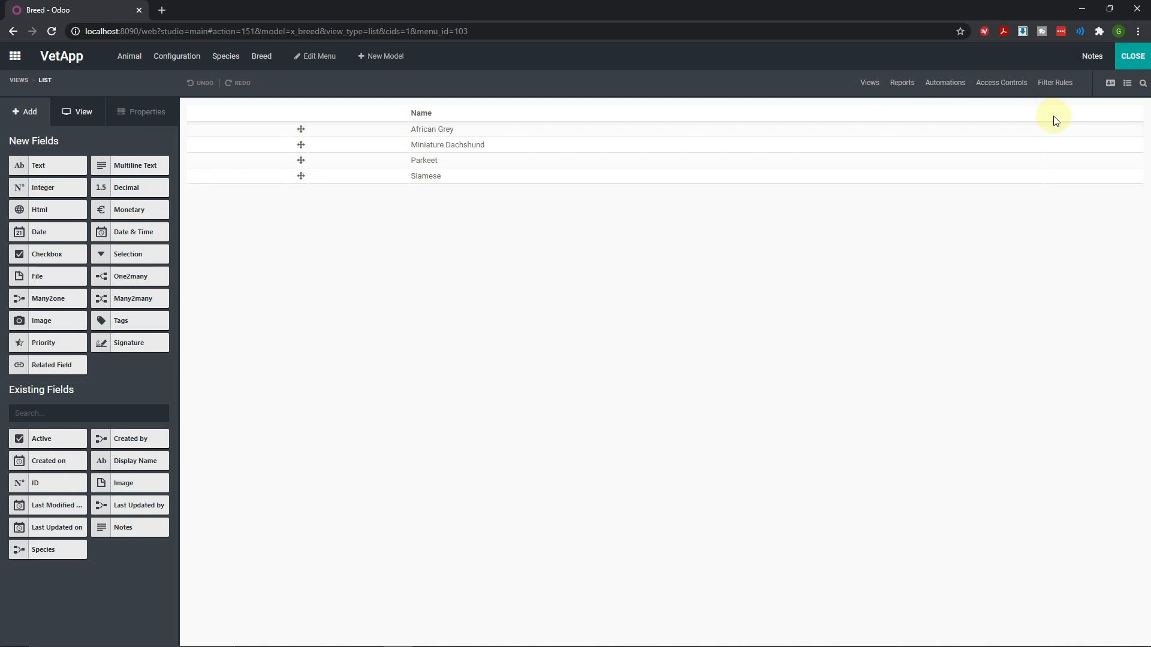
{"action": "left_click_drag", "start_coordinate": [60, 549], "coordinate": [1059, 117]}
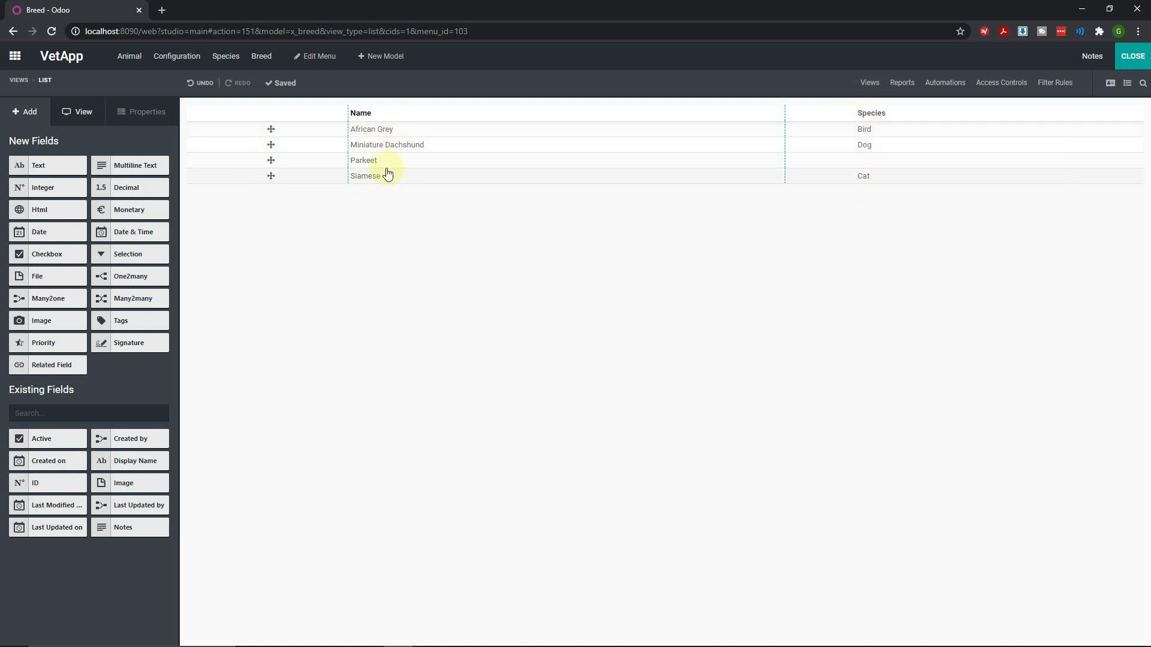
{"action": "left_click", "coordinate": [1133, 57]}
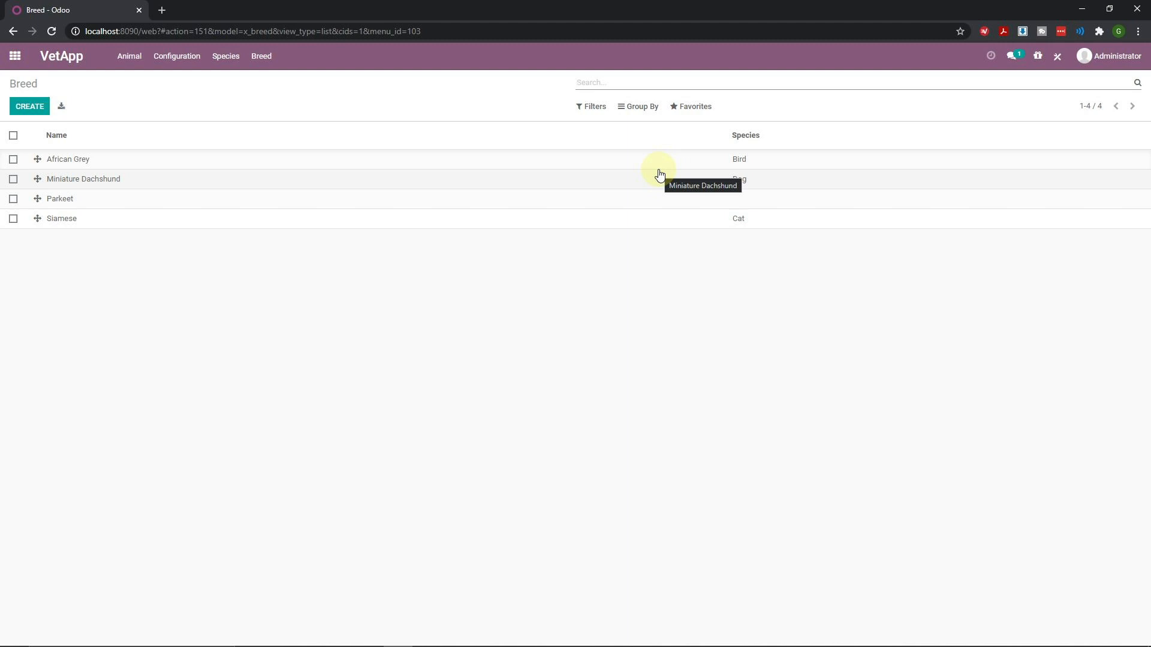
Open the Bibi Bird record from the Animal menu, switch to edit mode, and save it
{"action": "left_click", "coordinate": [129, 60]}
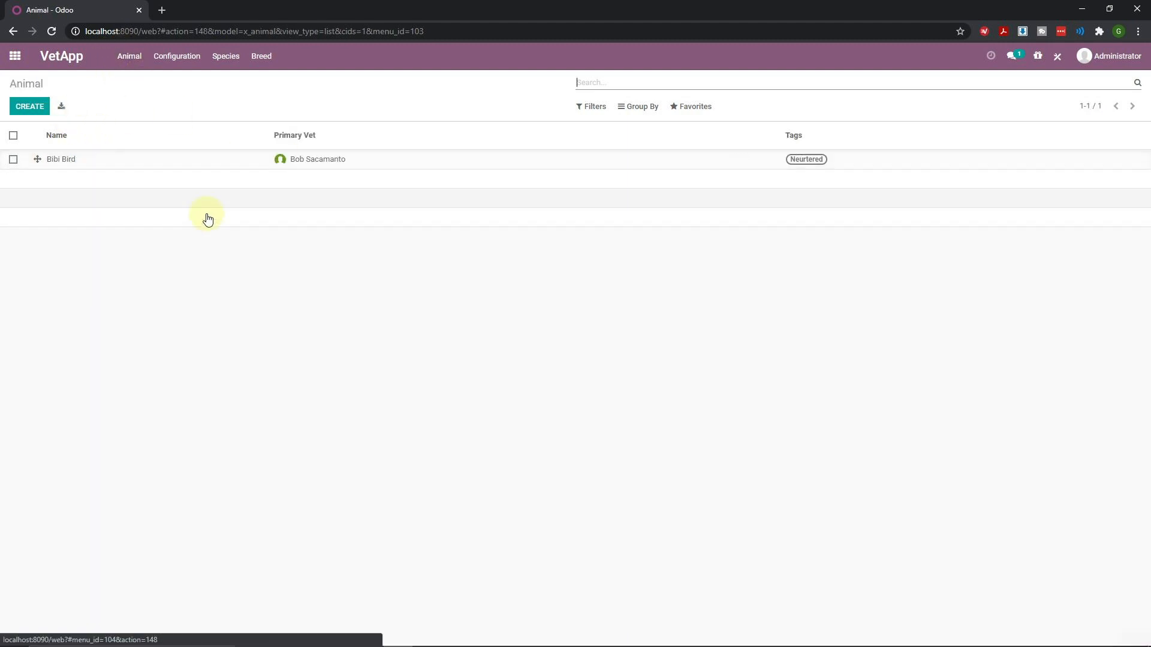
{"action": "left_click", "coordinate": [544, 170]}
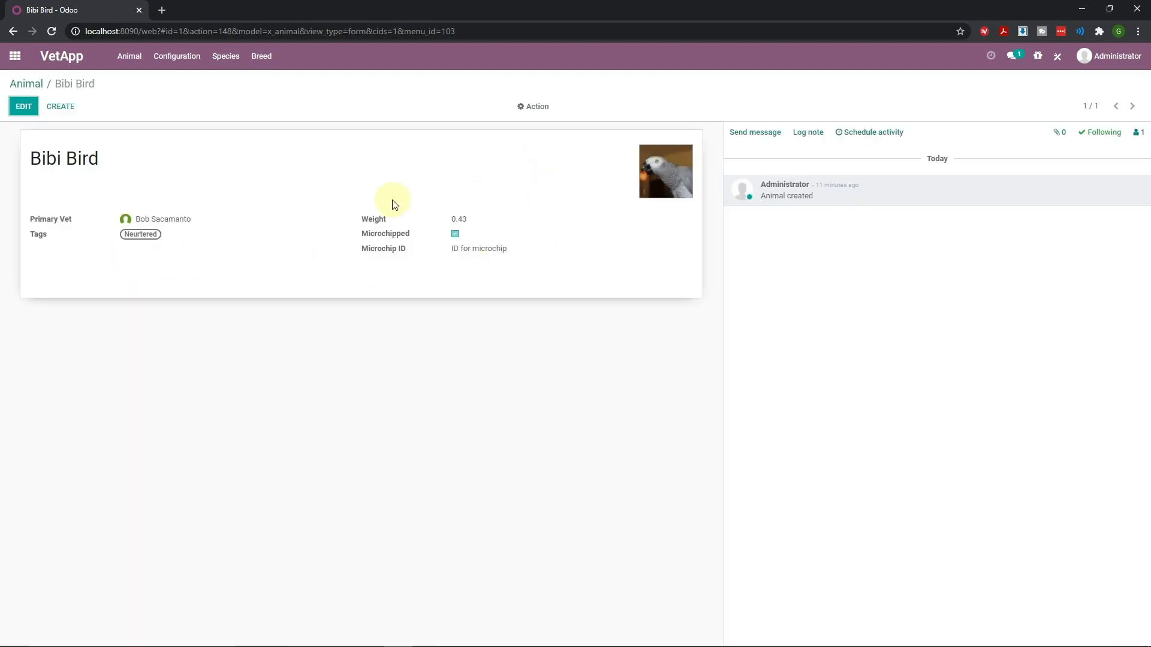
{"action": "left_click", "coordinate": [18, 111]}
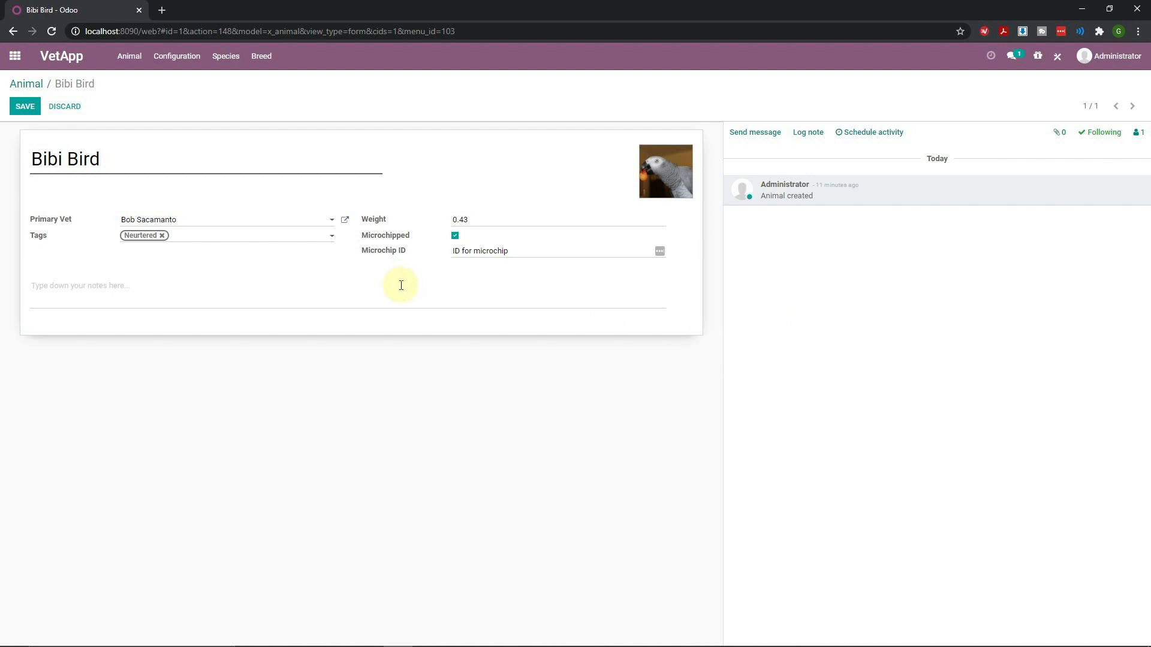
{"action": "left_click", "coordinate": [23, 107]}
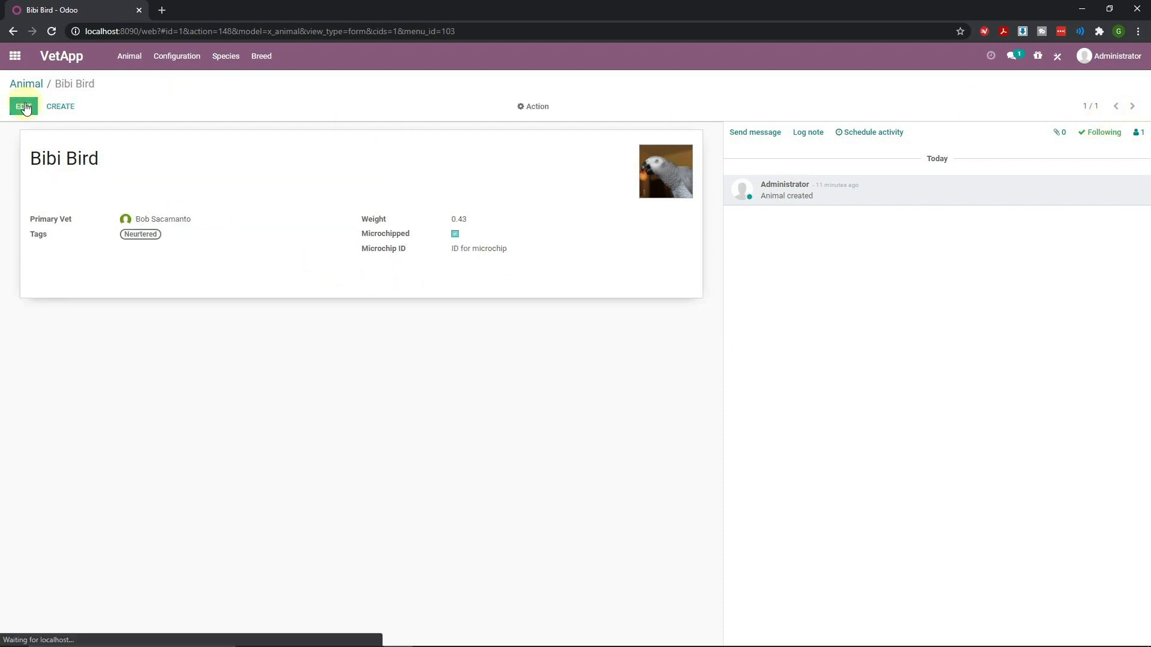
Add a Breed many2one field related to the Breed model on the Animal form, then edit Bibi Bird
{"action": "left_click", "coordinate": [1059, 57]}
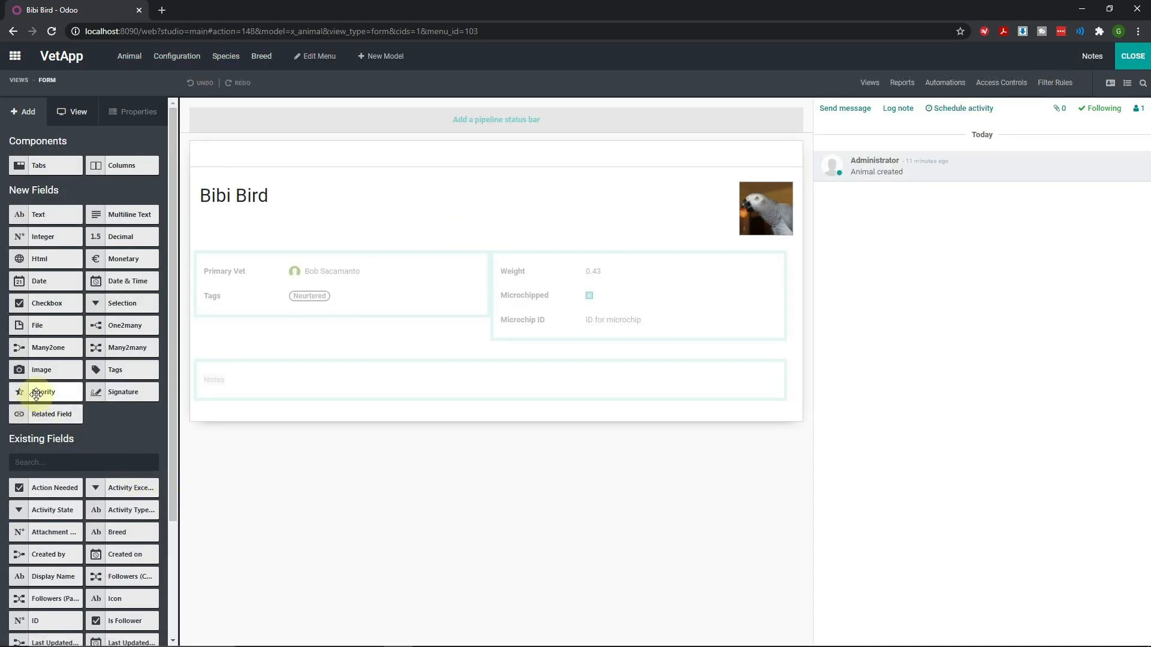
{"action": "scroll", "coordinate": [98, 445], "scroll_direction": "down", "scroll_amount": 3}
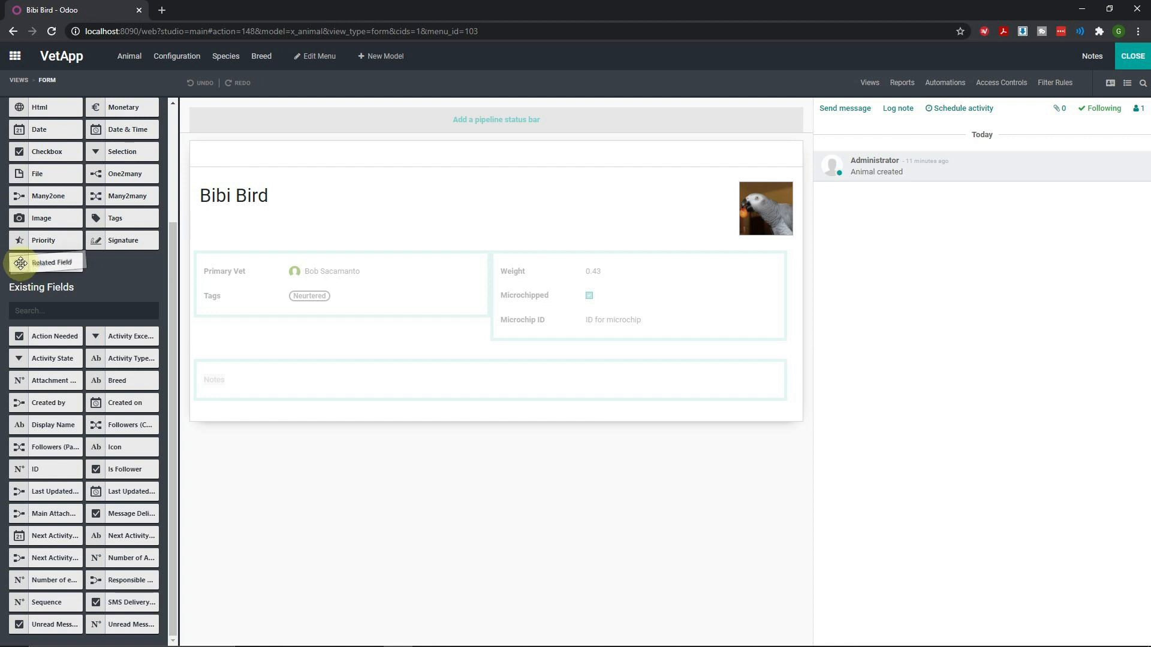
{"action": "left_click_drag", "start_coordinate": [35, 199], "coordinate": [232, 272]}
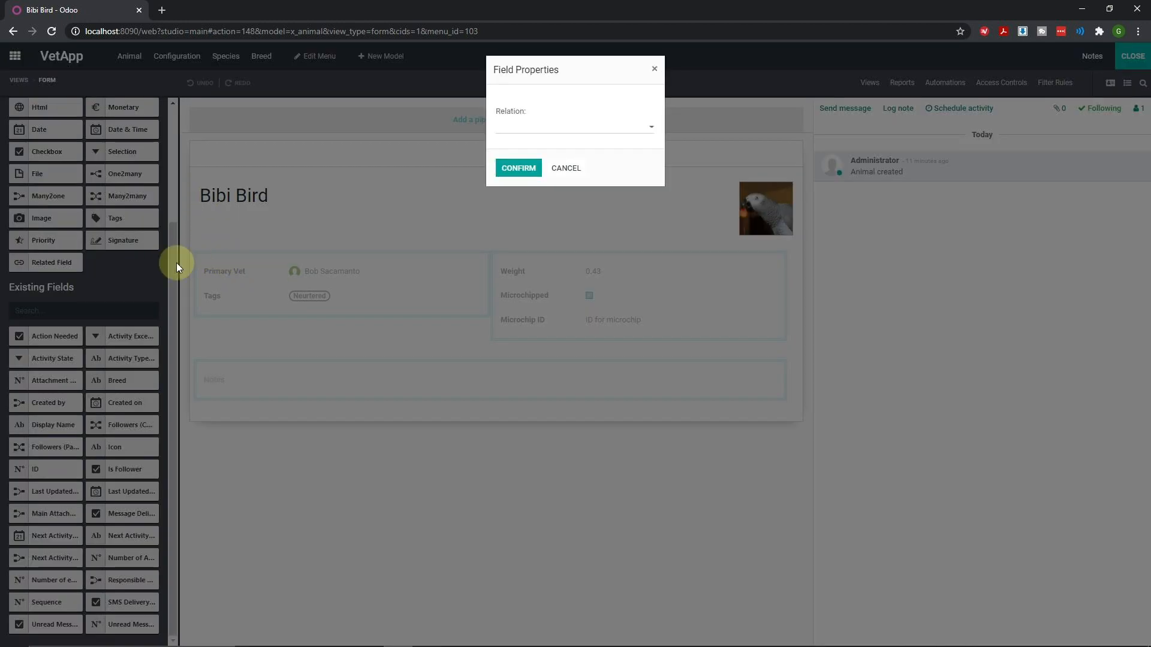
{"action": "left_click", "coordinate": [583, 134]}
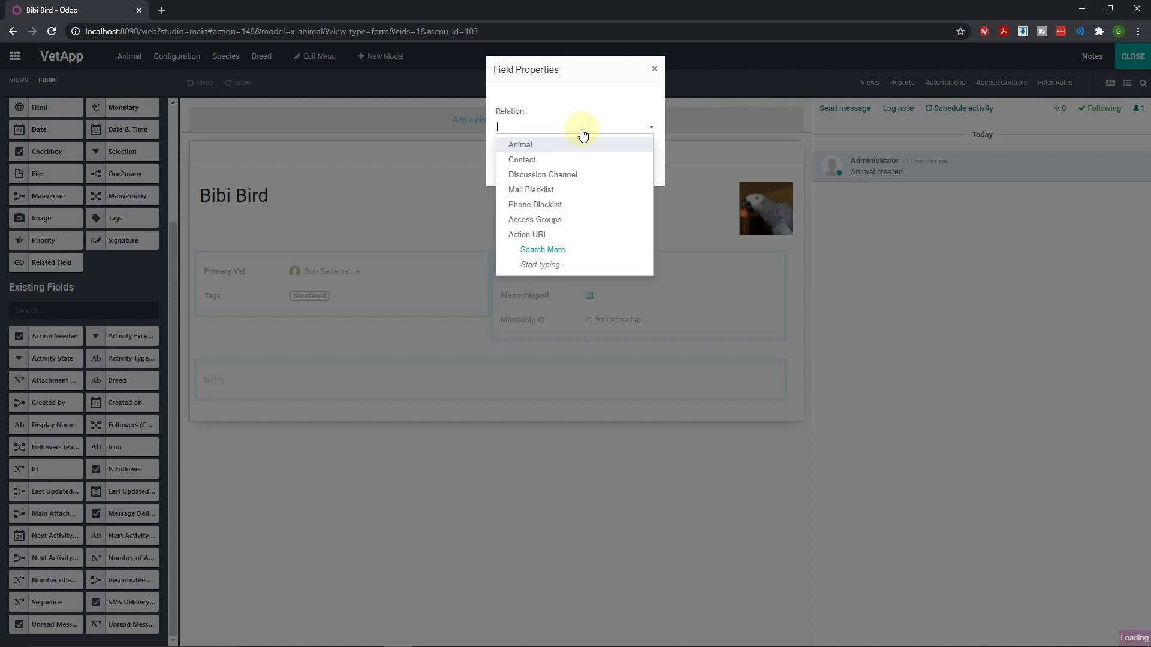
{"action": "type", "text": "Bre"}
{"action": "left_click", "coordinate": [531, 145]}
{"action": "left_click", "coordinate": [512, 173]}
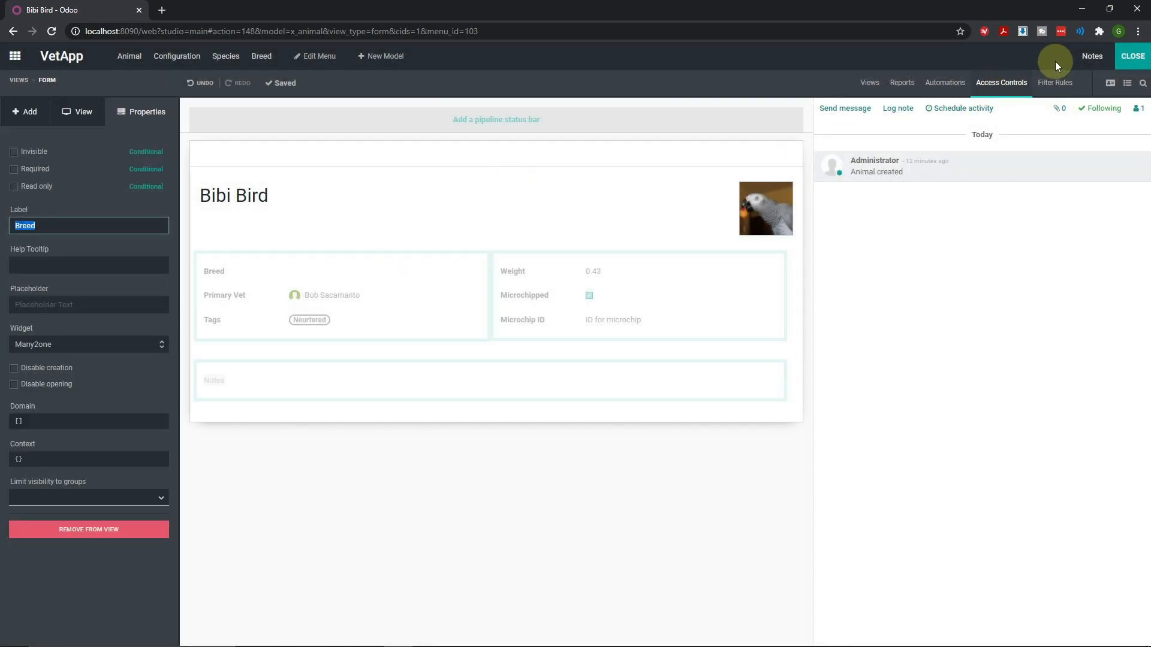
{"action": "left_click", "coordinate": [1134, 65]}
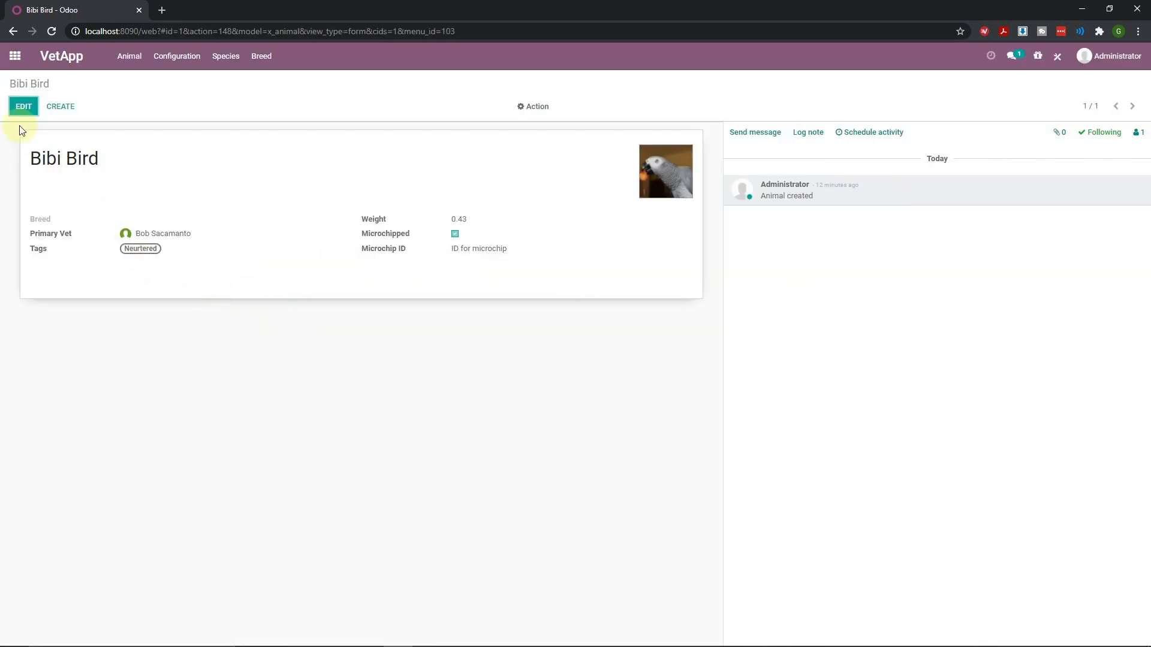
{"action": "left_click", "coordinate": [21, 111]}
Choose African Grey as Bibi Bird's breed and save the record
{"action": "left_click", "coordinate": [192, 222]}
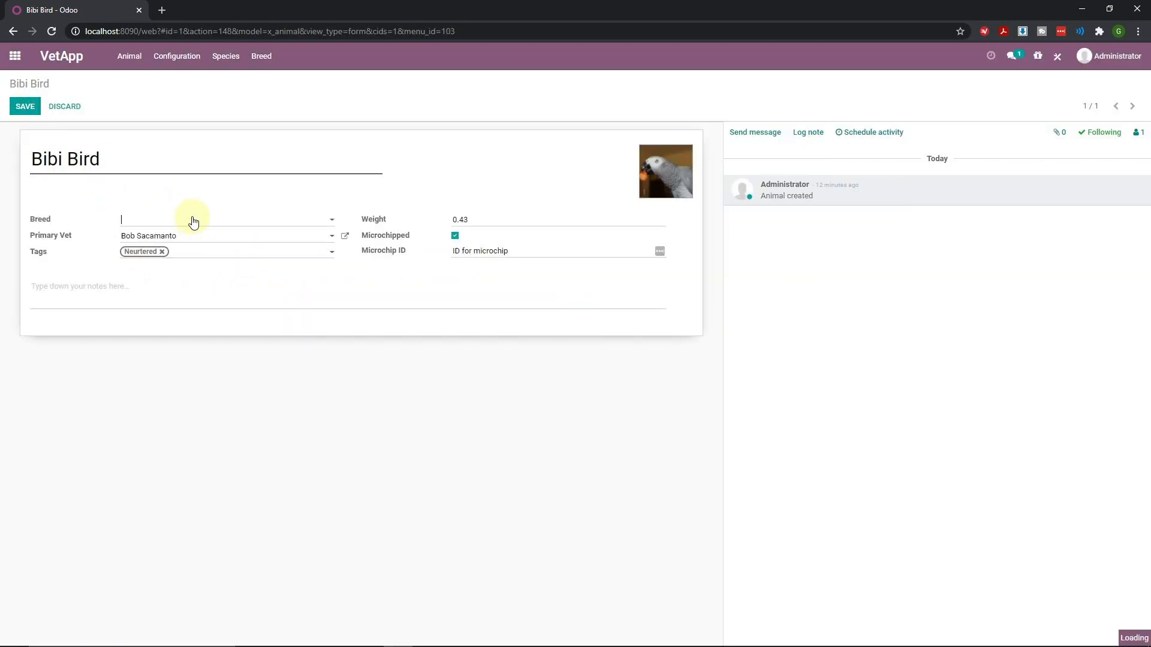
{"action": "left_click", "coordinate": [155, 237]}
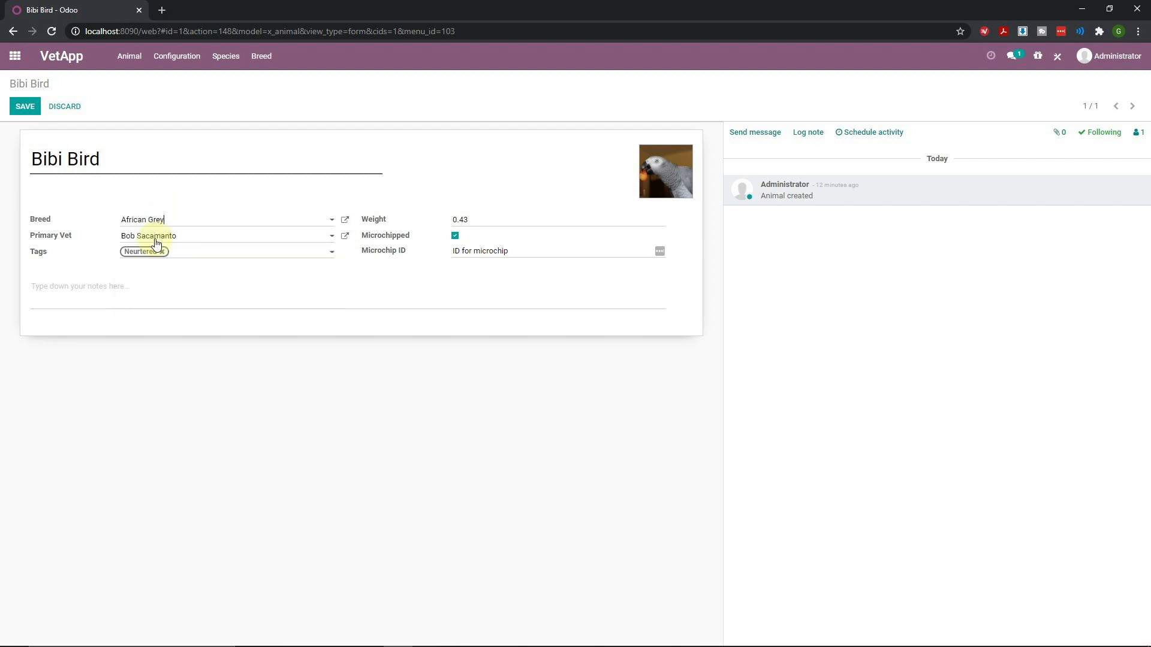
{"action": "left_click", "coordinate": [25, 106]}
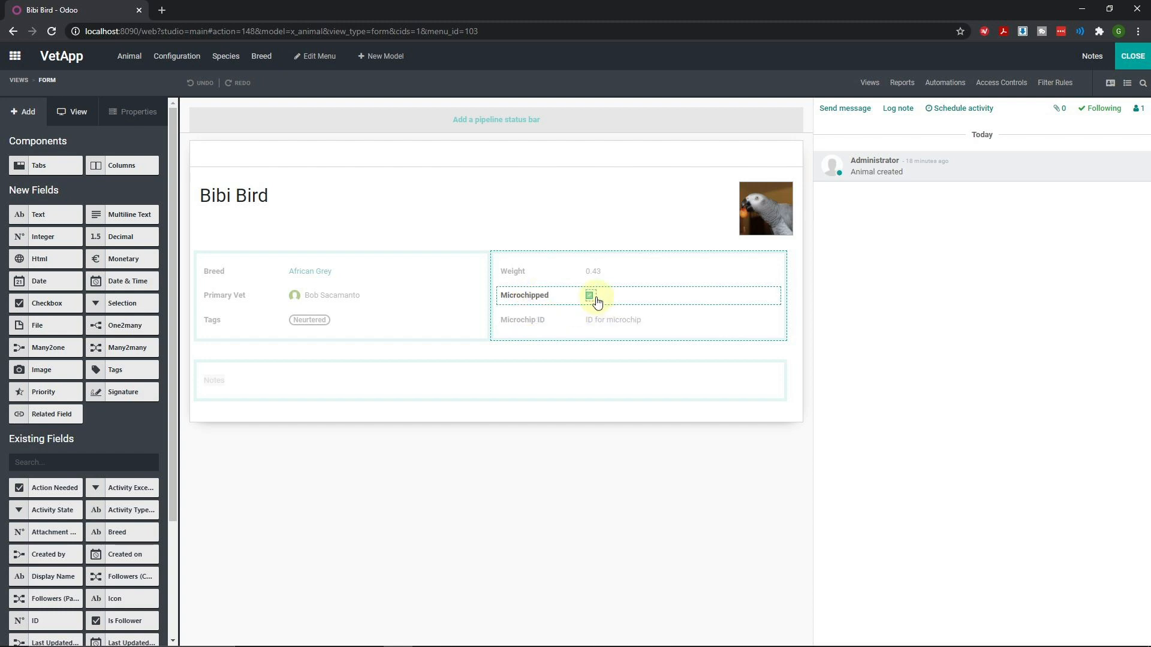
Mark Microchip ID as Invisible and enable Show Invisible Elements so it stays selectable
{"action": "left_click", "coordinate": [521, 320]}
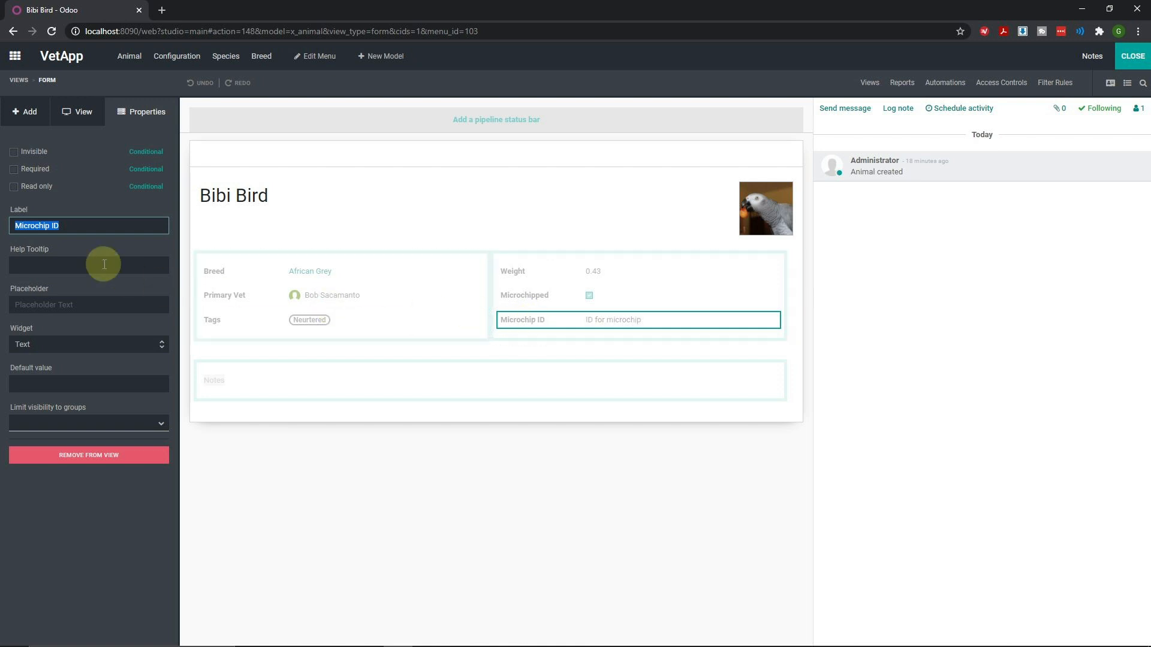
{"action": "left_click", "coordinate": [15, 154]}
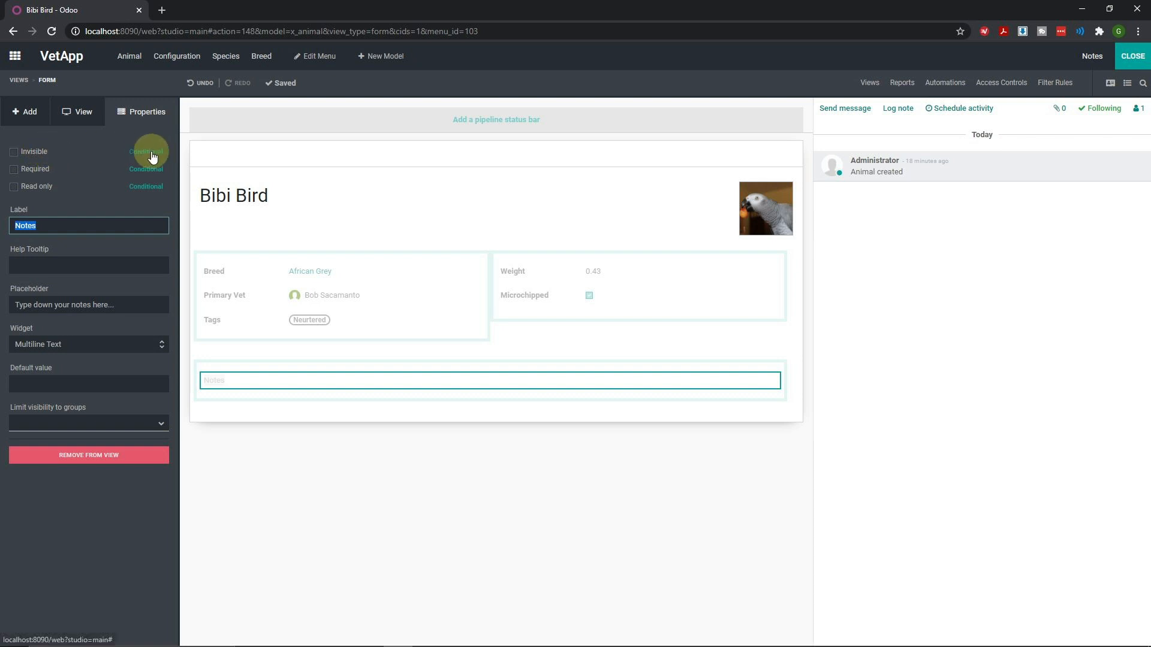
{"action": "left_click", "coordinate": [78, 112]}
{"action": "left_click", "coordinate": [14, 200]}
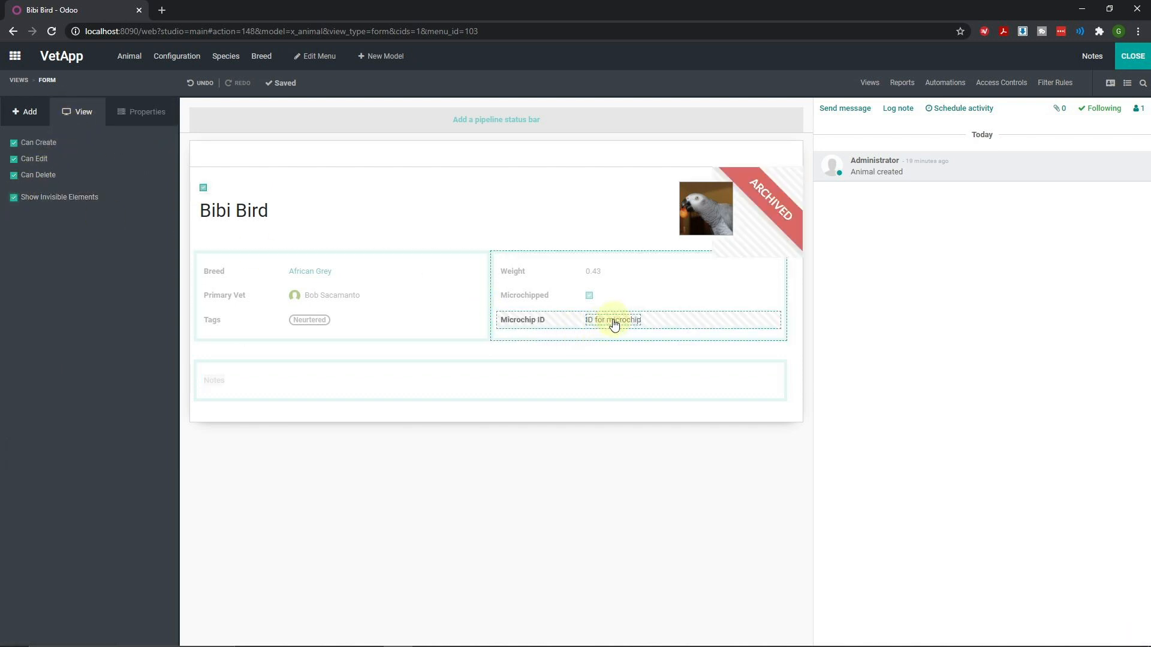
{"action": "left_click", "coordinate": [518, 323]}
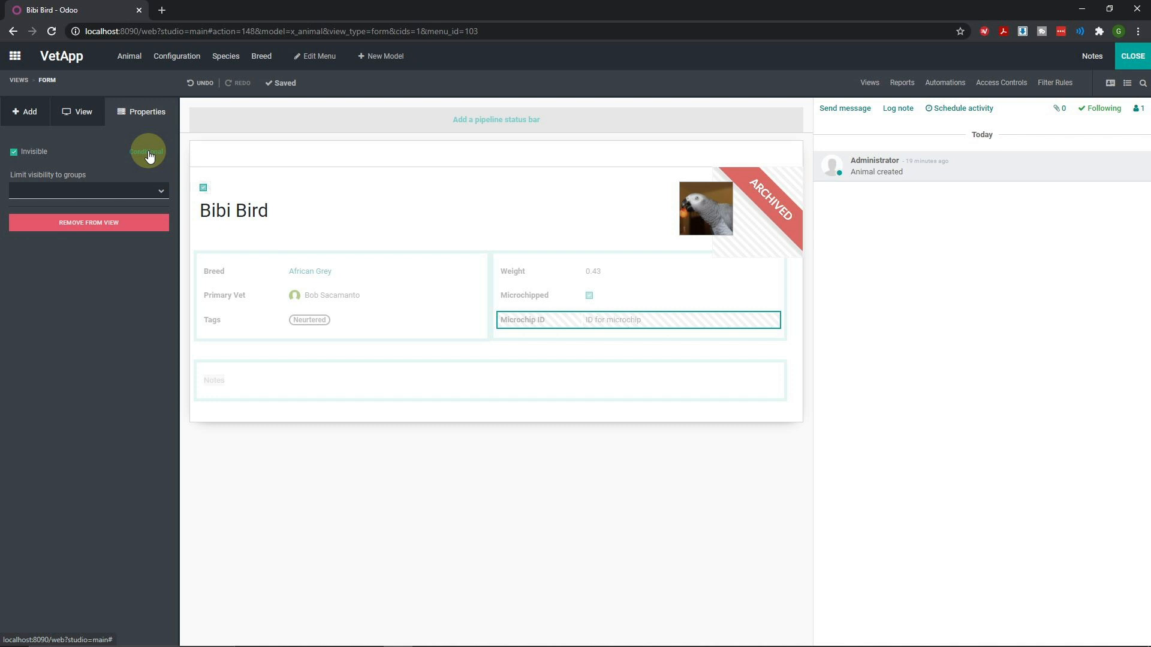
Make Microchip ID invisible only when Microchipped is not set (false), and save the condition
{"action": "left_click", "coordinate": [148, 153]}
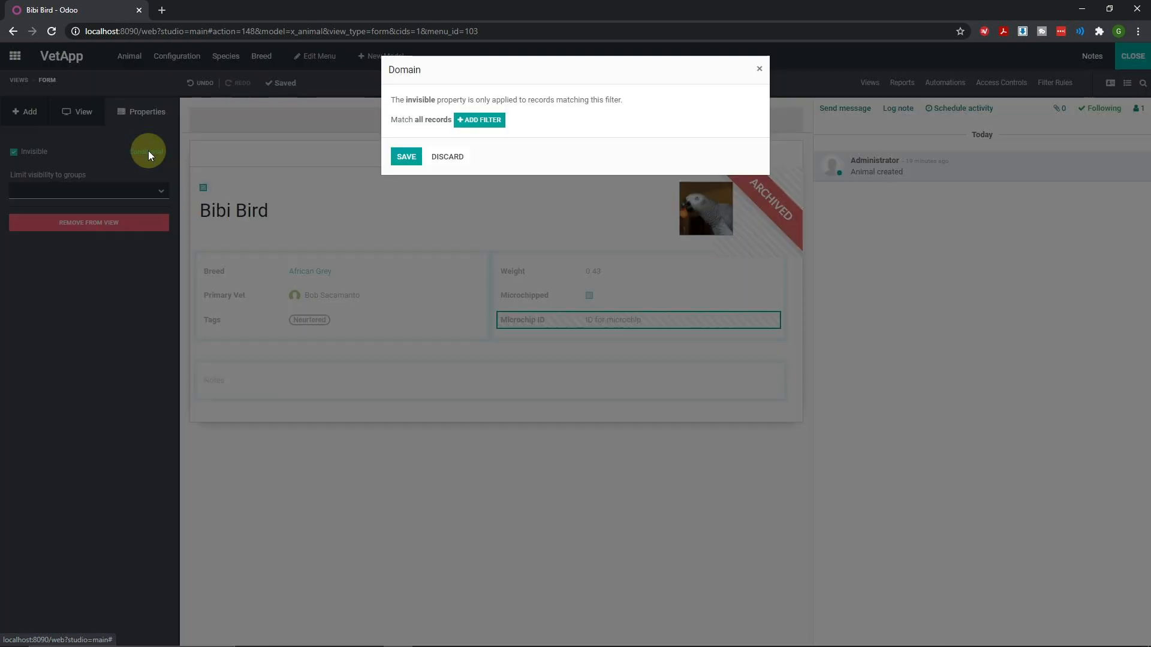
{"action": "left_click", "coordinate": [483, 122]}
{"action": "left_click", "coordinate": [536, 138]}
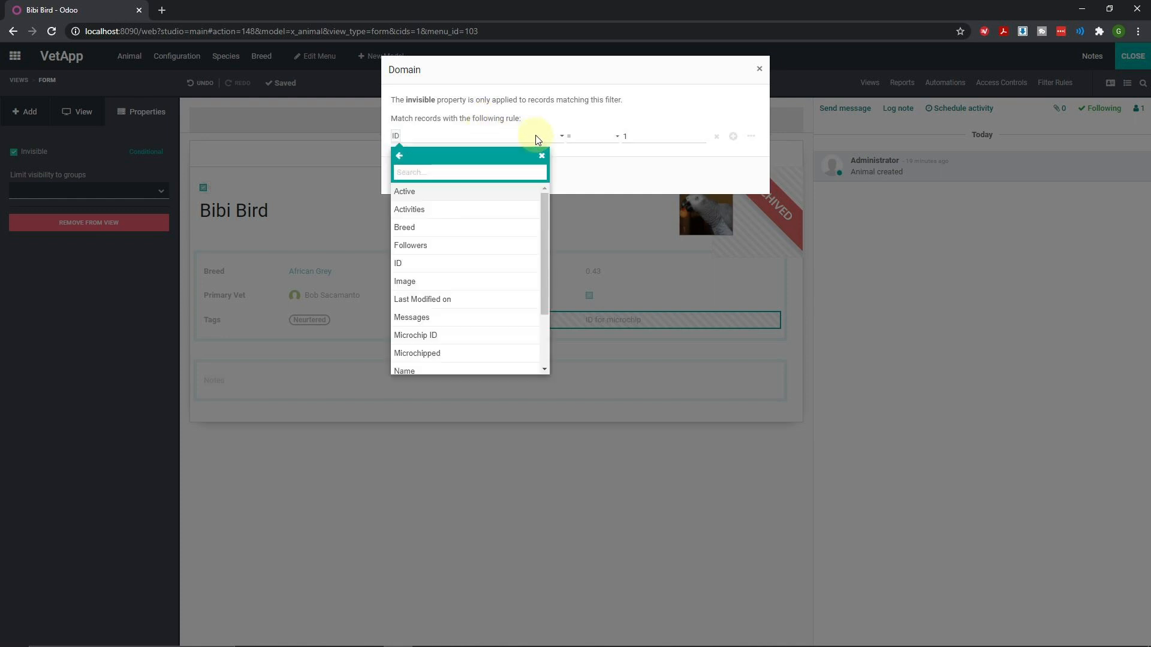
{"action": "left_click", "coordinate": [432, 355]}
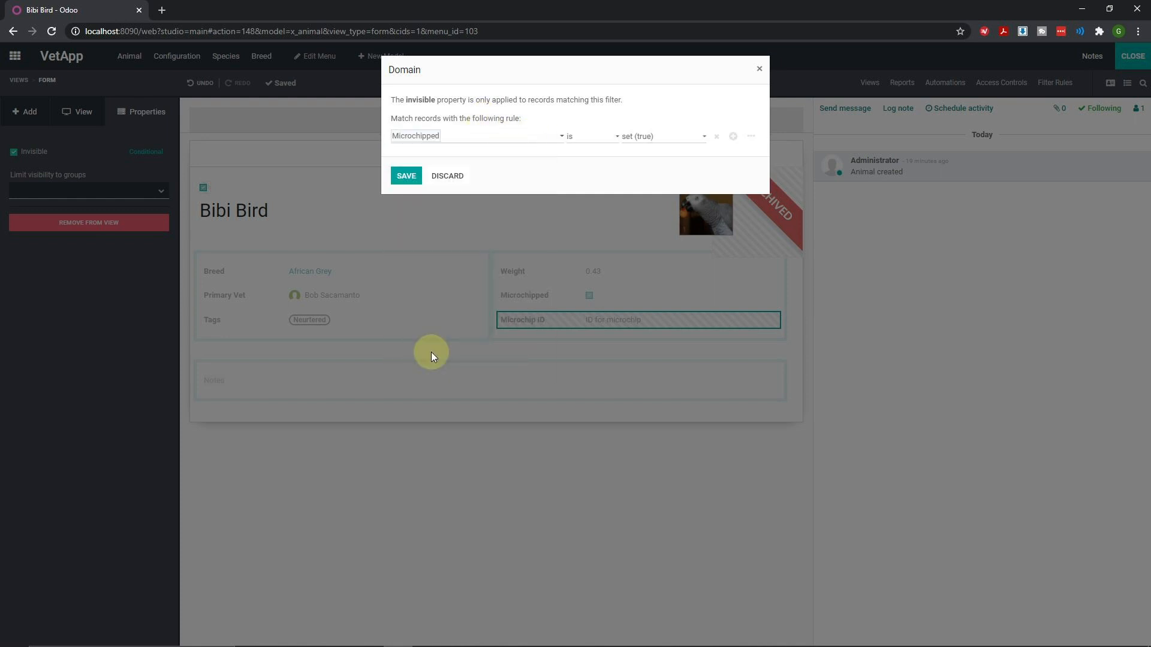
{"action": "left_click", "coordinate": [649, 136]}
{"action": "left_click", "coordinate": [652, 159]}
{"action": "left_click", "coordinate": [406, 175]}
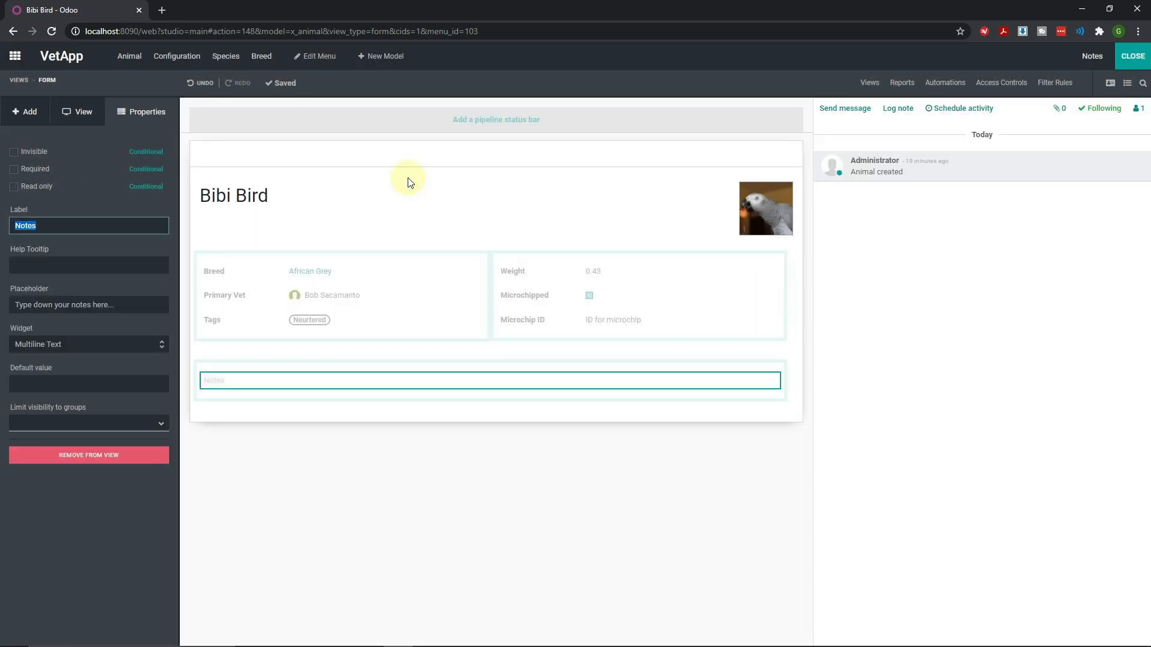
Exit Studio, toggle Bibi Bird's Microchipped box to test Microchip ID hiding, leave it ticked, and save
{"action": "left_click", "coordinate": [1132, 55]}
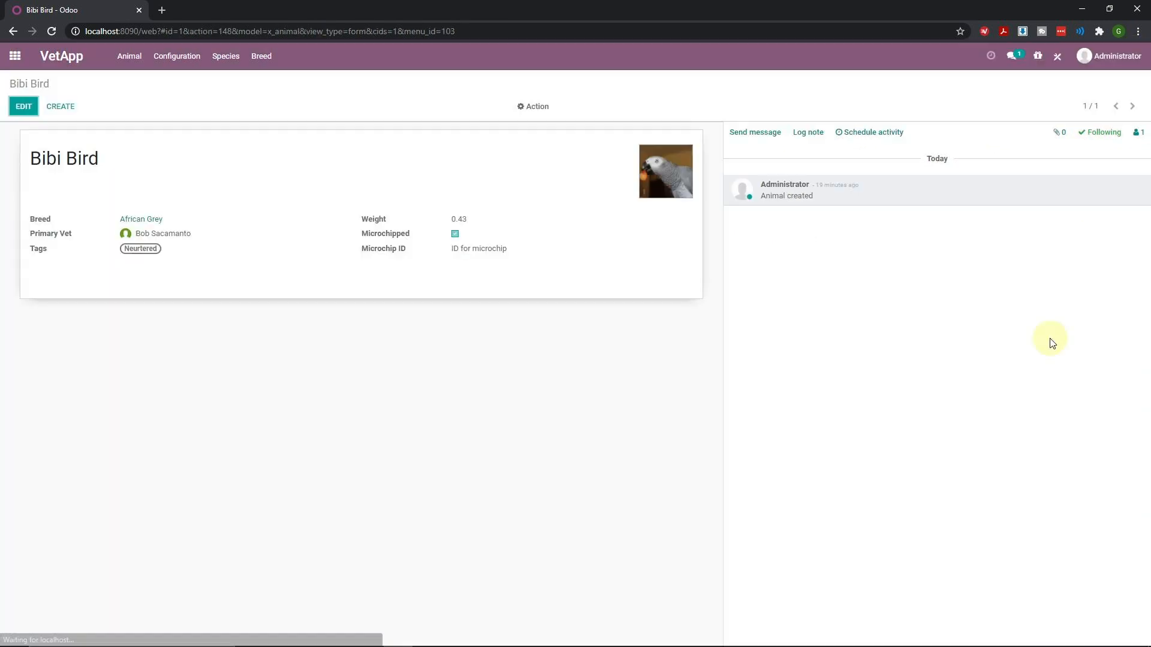
{"action": "left_click", "coordinate": [24, 106]}
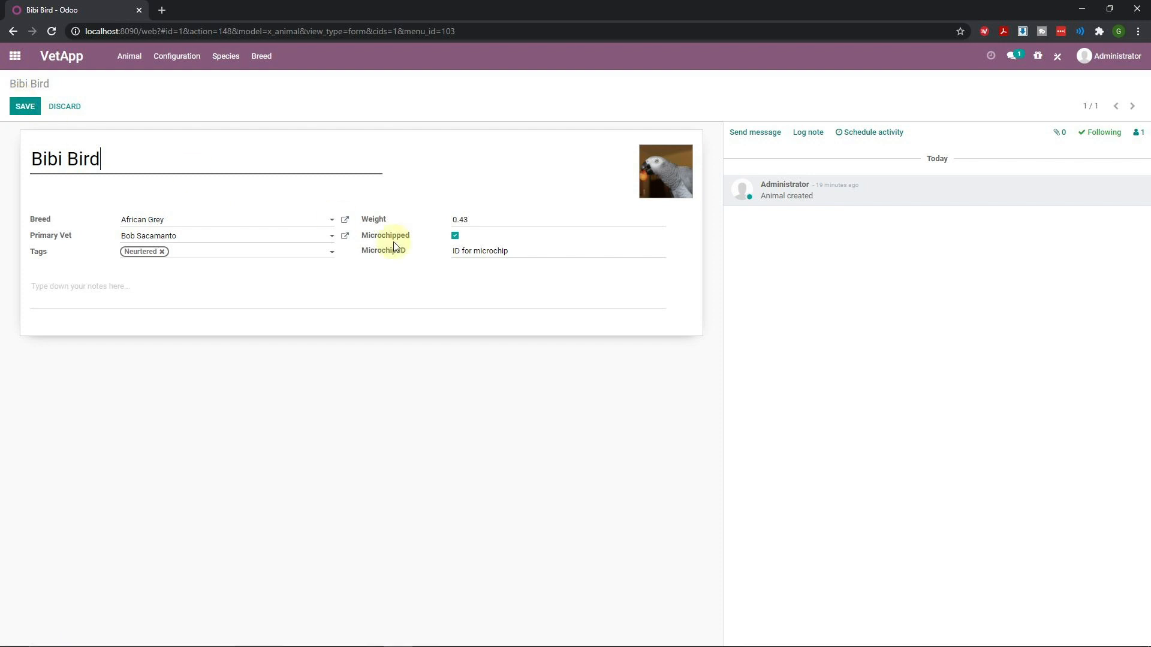
{"action": "left_click", "coordinate": [456, 237]}
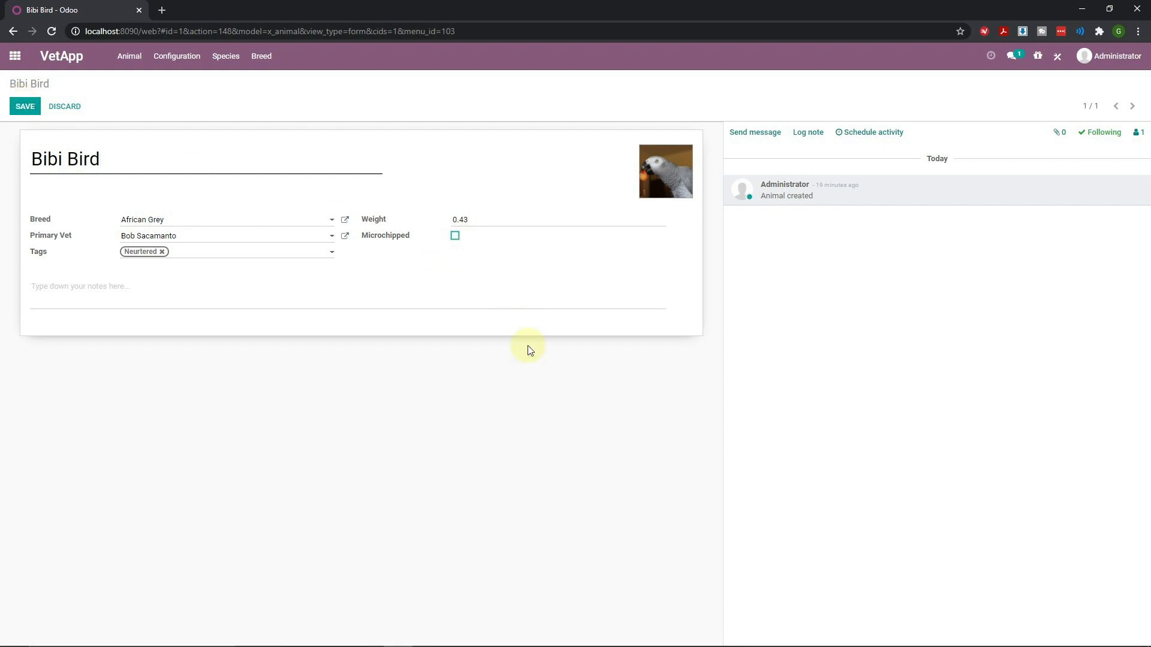
{"action": "left_click", "coordinate": [456, 236]}
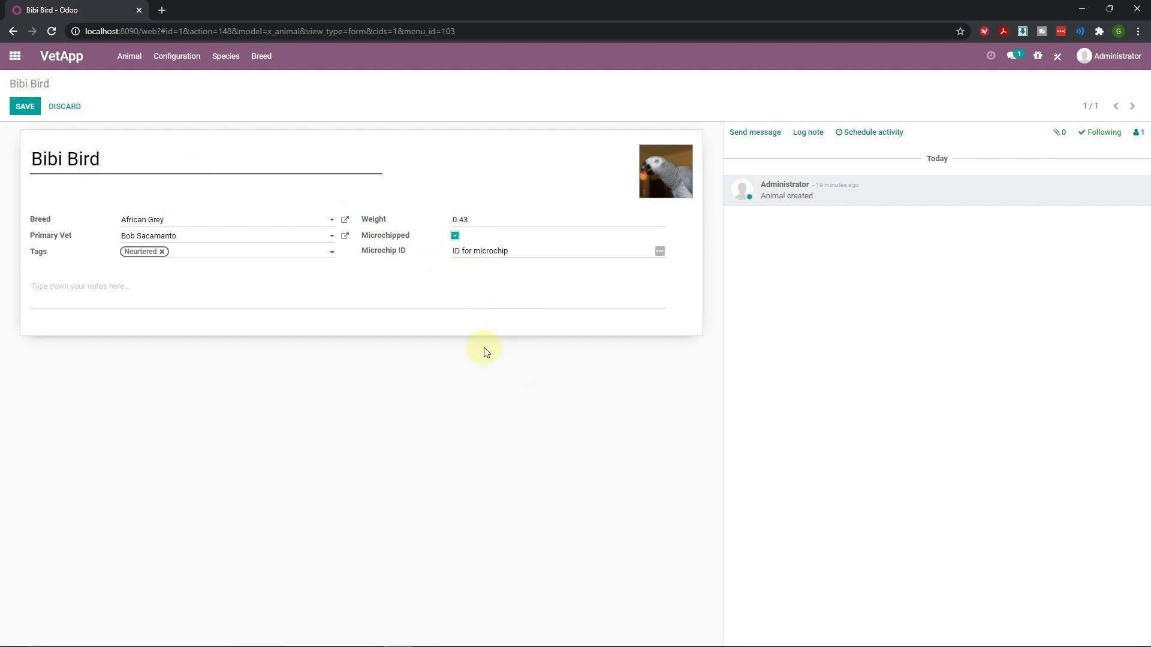
{"action": "left_click", "coordinate": [456, 236]}
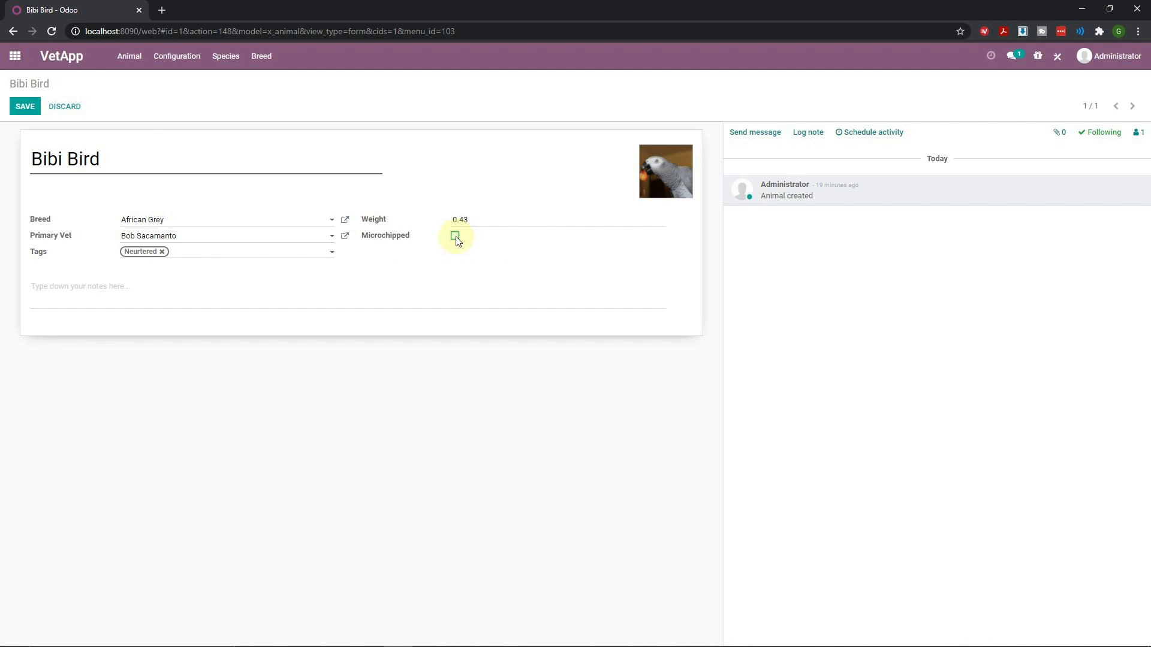
{"action": "left_click", "coordinate": [455, 236]}
{"action": "left_click", "coordinate": [26, 107]}
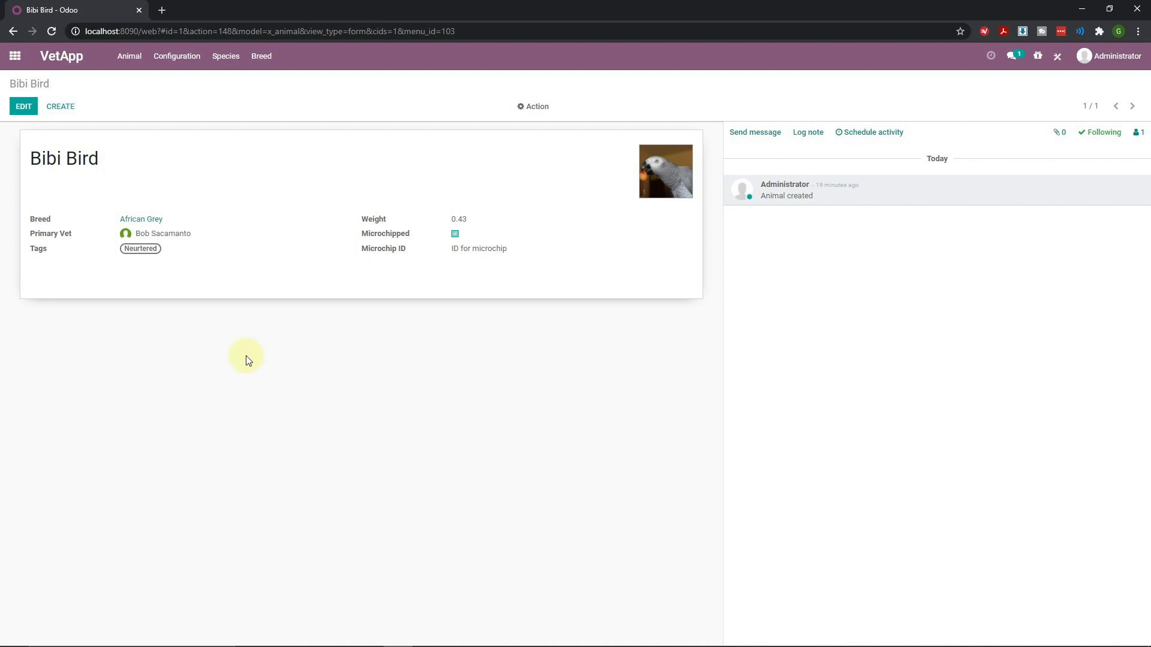
Add a related field to the Animal form's left group following Breed > Species > Name
{"action": "left_click", "coordinate": [1059, 61]}
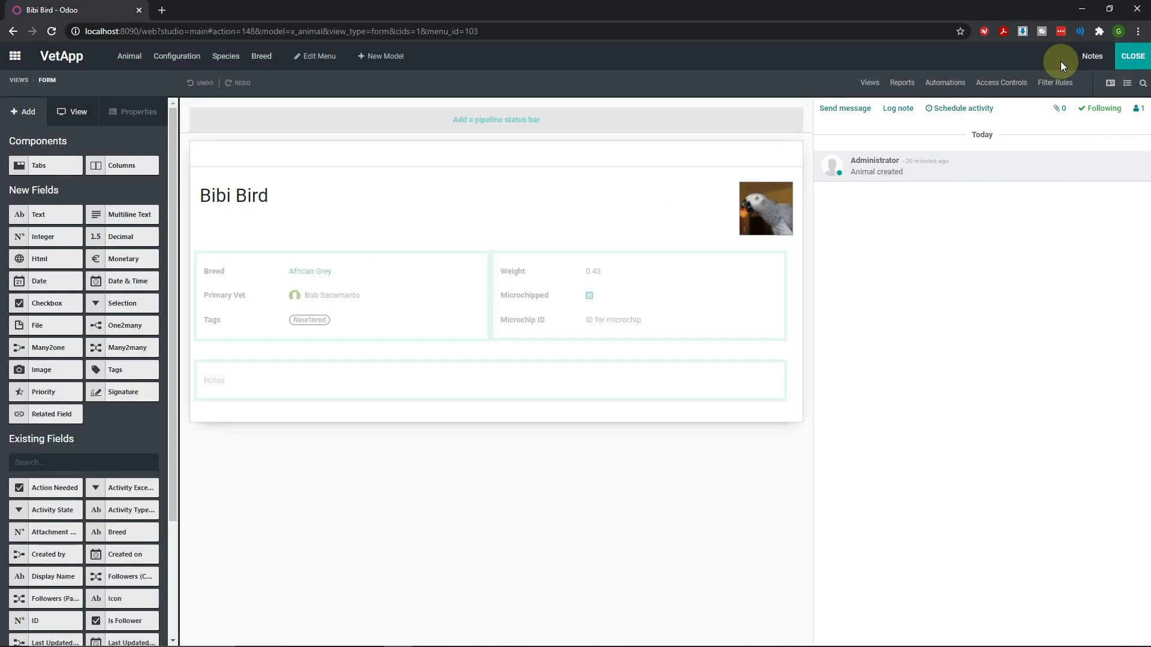
{"action": "left_click_drag", "start_coordinate": [52, 413], "coordinate": [211, 282]}
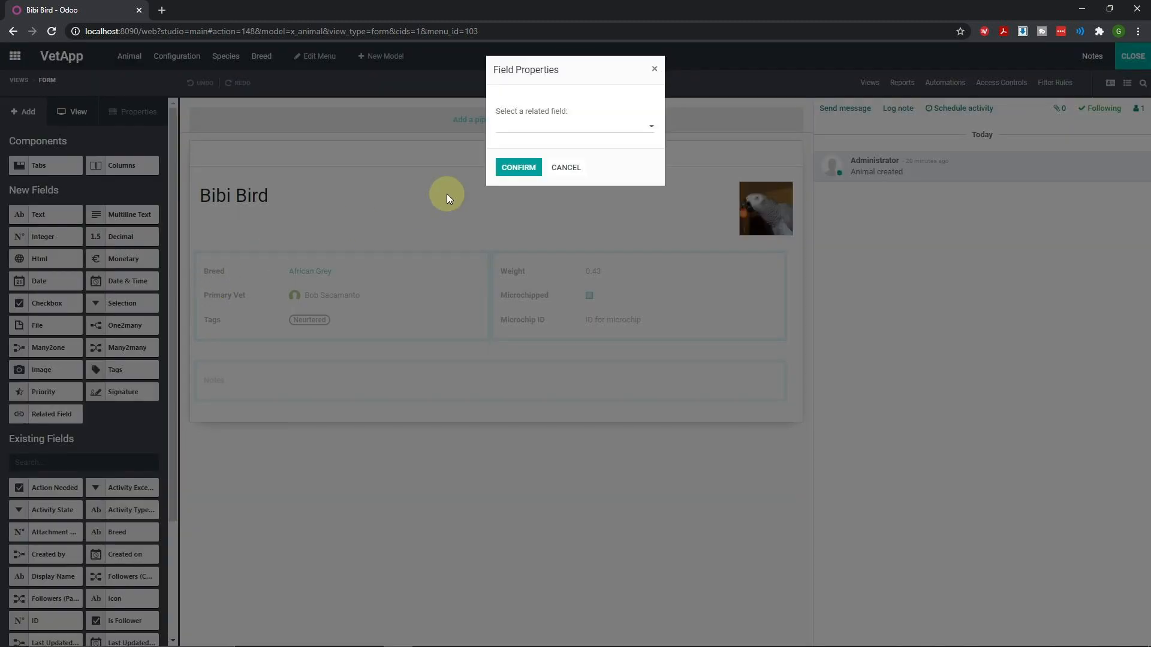
{"action": "left_click", "coordinate": [558, 127]}
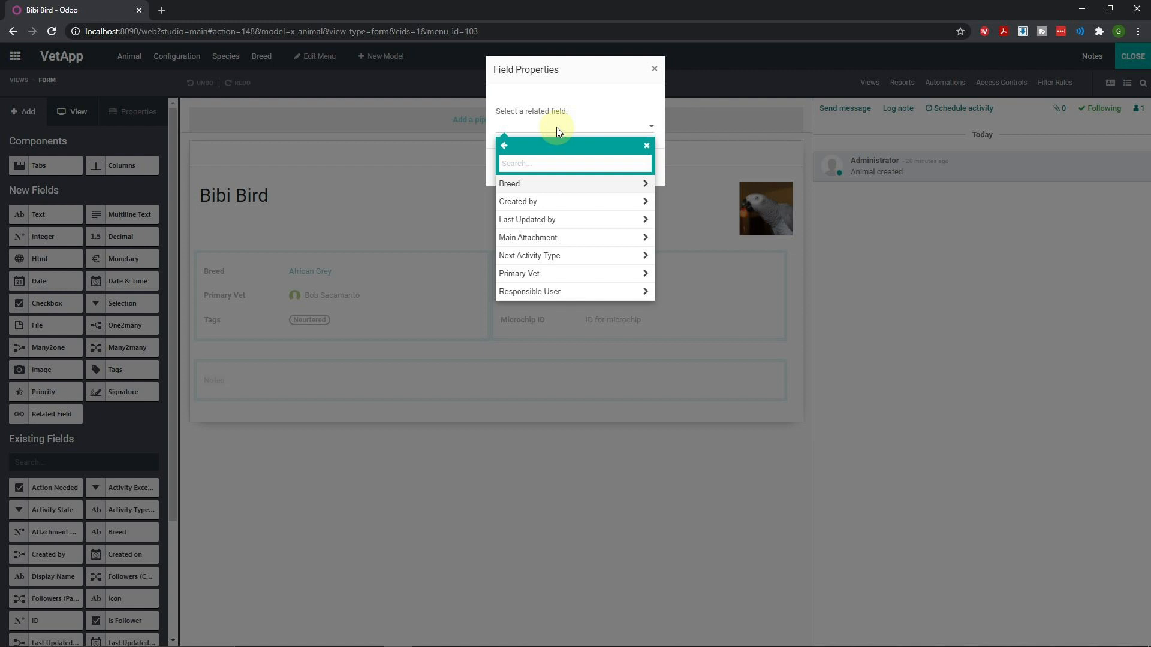
{"action": "left_click", "coordinate": [526, 186]}
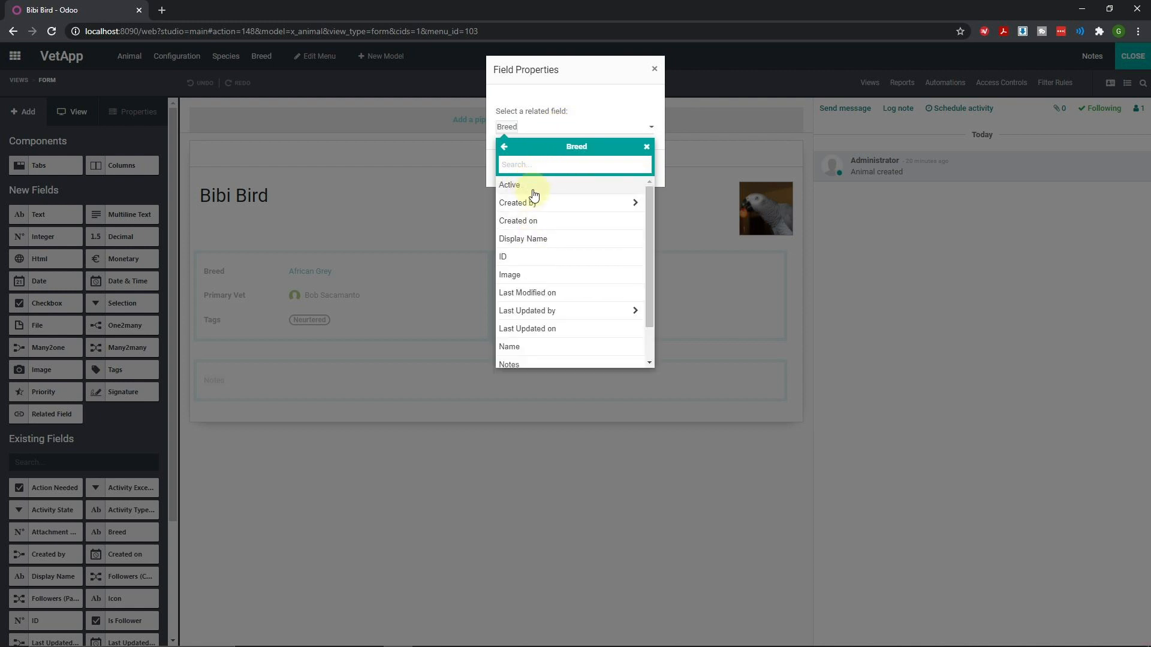
{"action": "scroll", "coordinate": [540, 240], "scroll_direction": "down", "scroll_amount": 2}
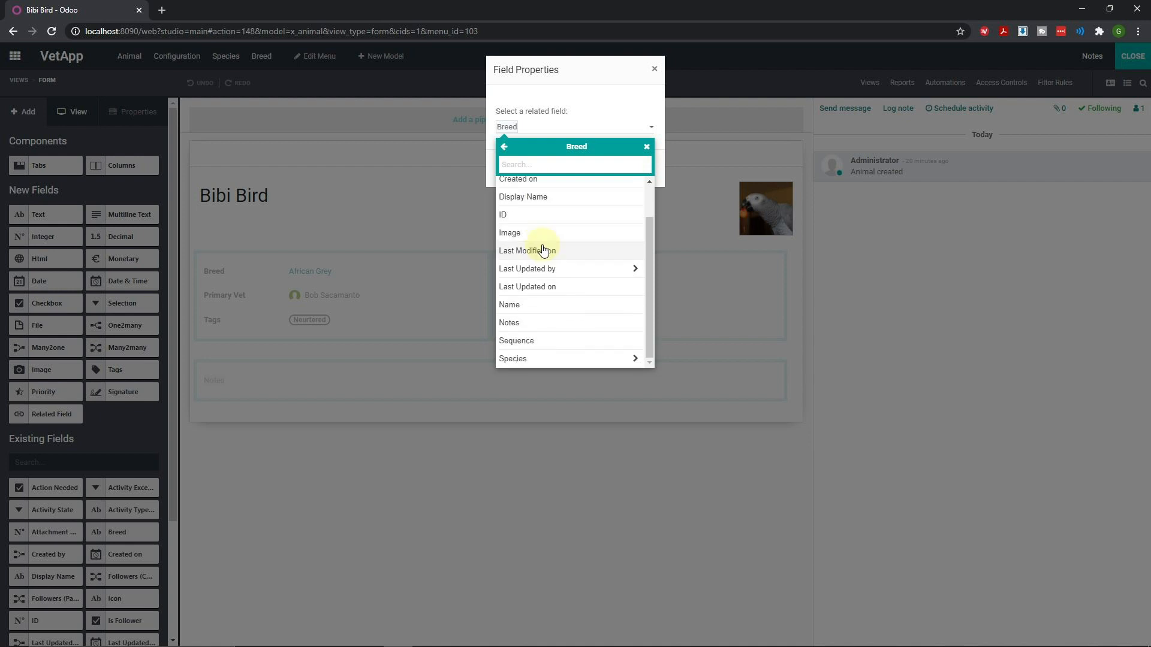
{"action": "left_click", "coordinate": [522, 359]}
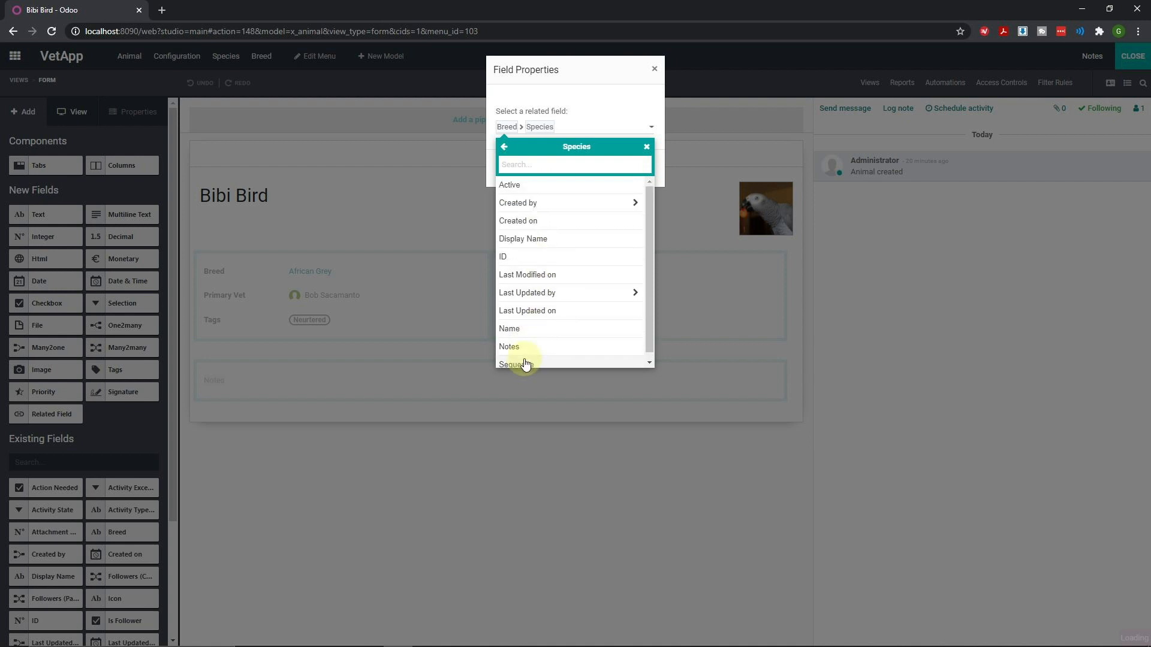
{"action": "left_click", "coordinate": [513, 329]}
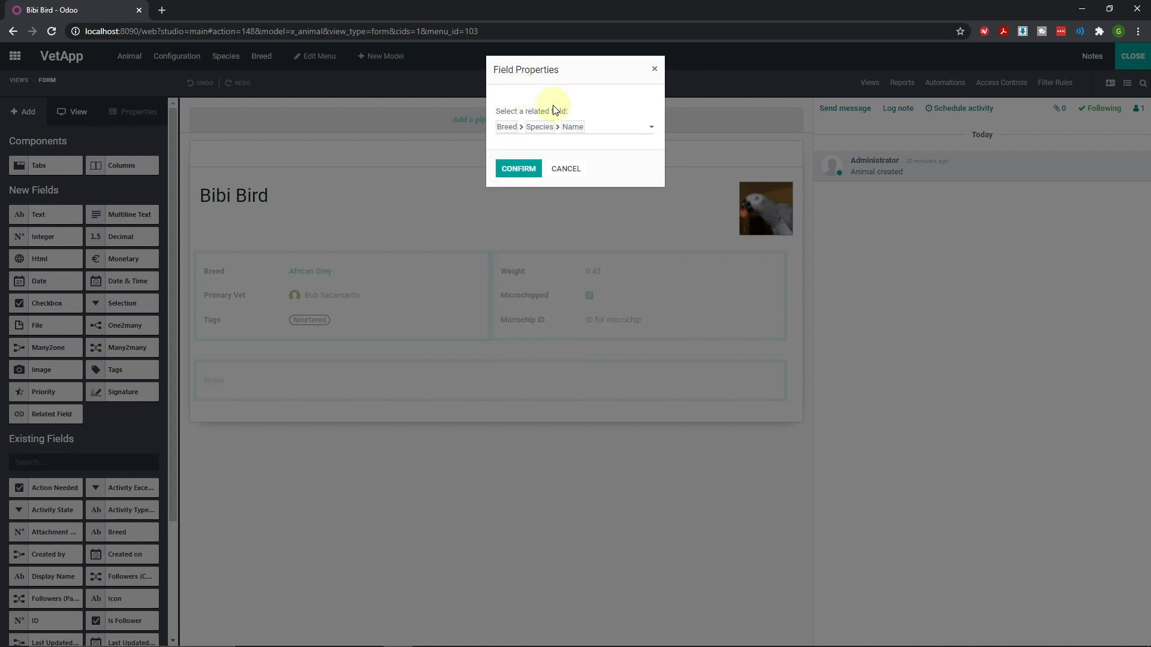
{"action": "left_click", "coordinate": [519, 169]}
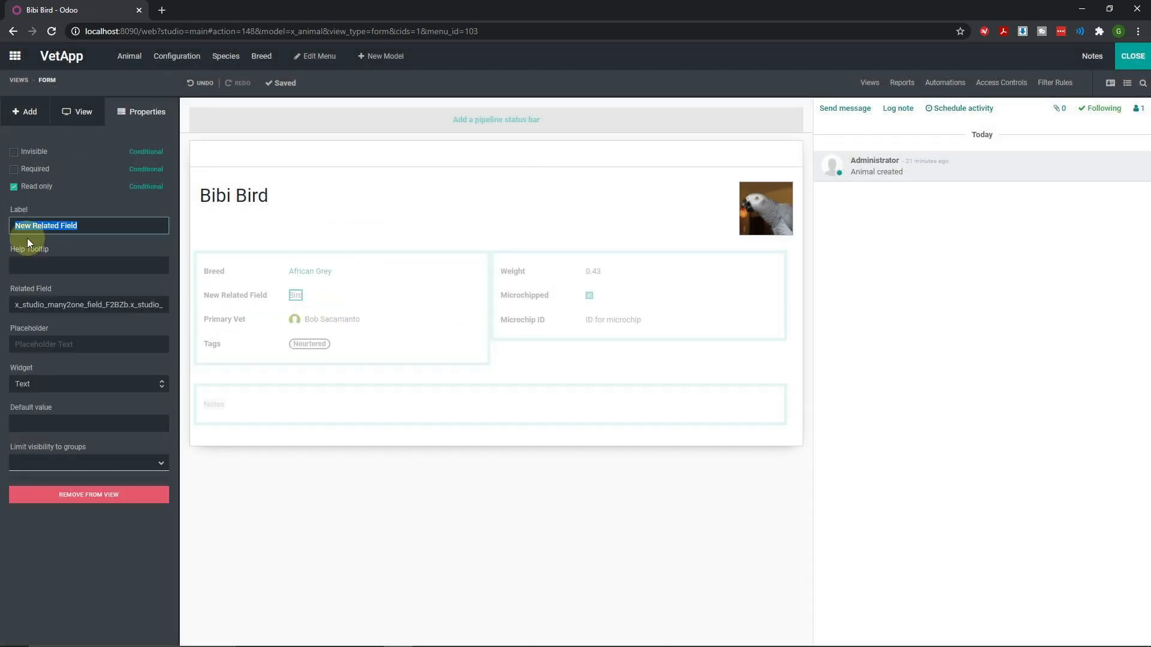
Label the new related field 'Species' and close Studio
{"action": "type", "text": "Species"}
{"action": "left_click", "coordinate": [1132, 55]}
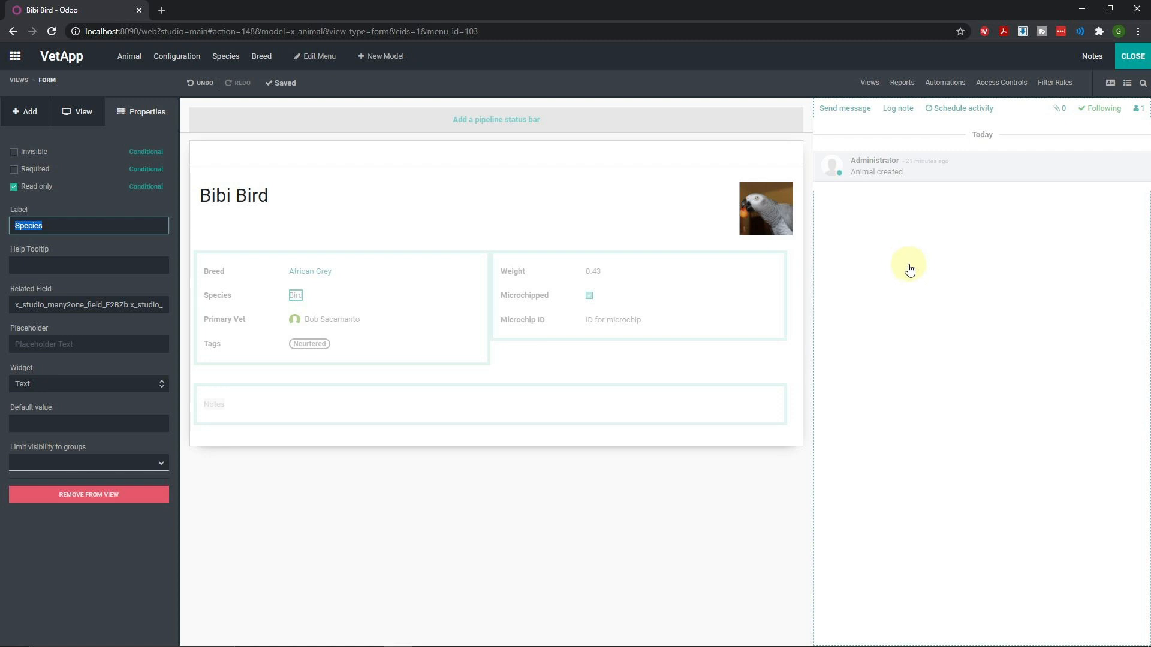
{"action": "left_click", "coordinate": [1132, 57]}
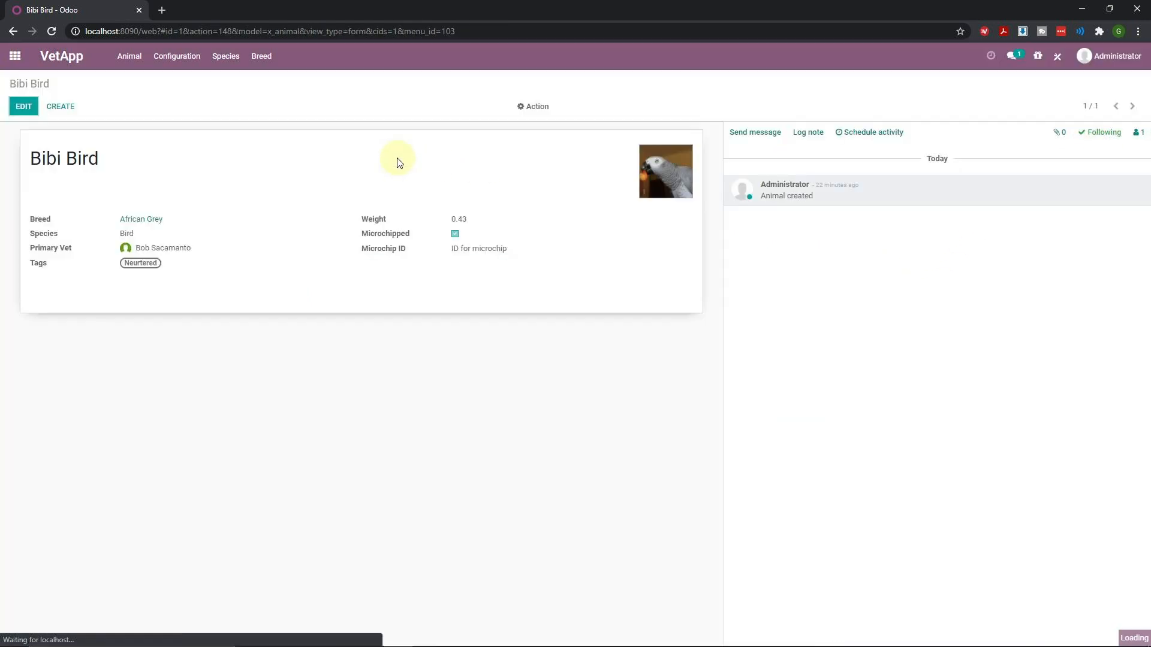
{"action": "left_click", "coordinate": [25, 106]}
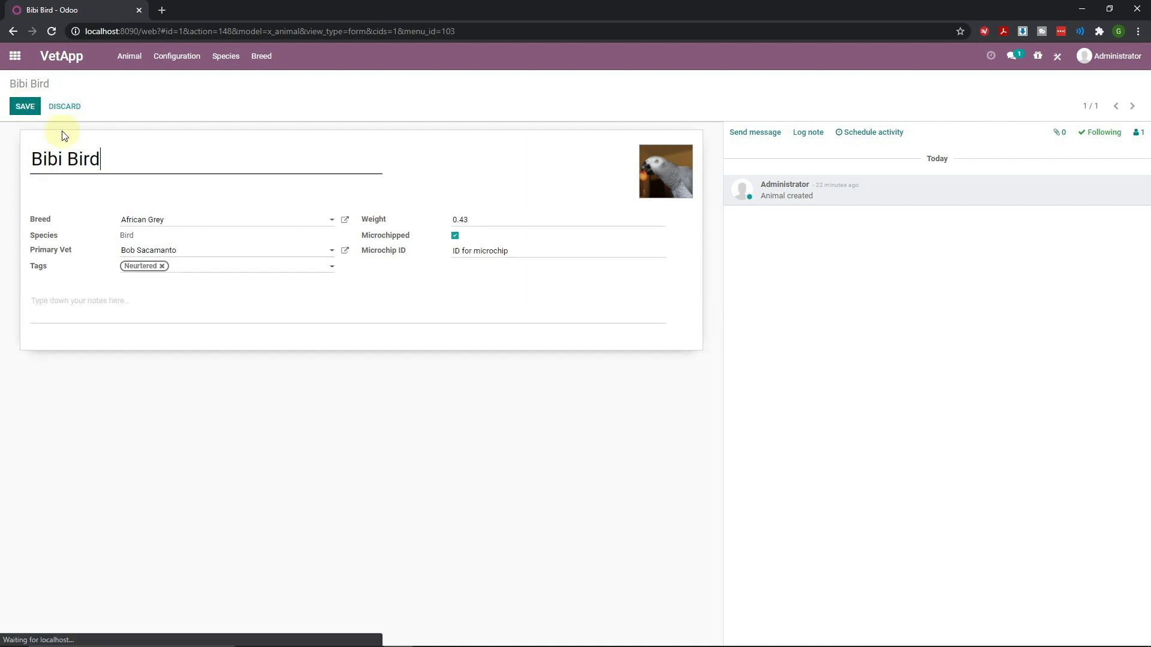
{"action": "left_click", "coordinate": [144, 224]}
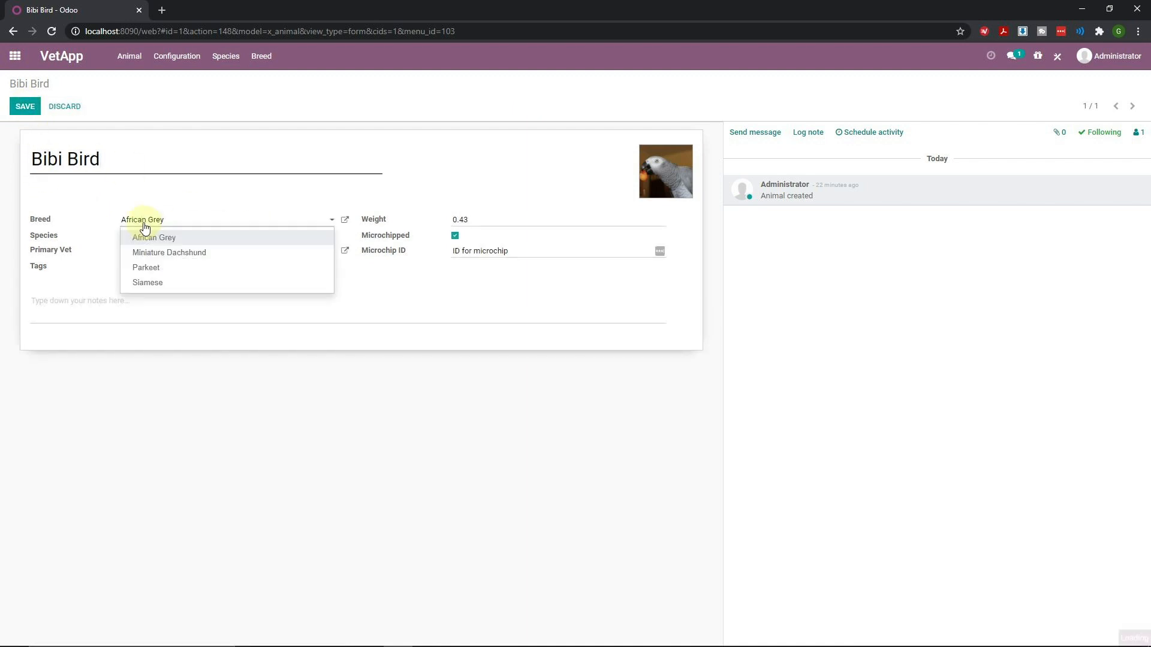
{"action": "left_click", "coordinate": [190, 257]}
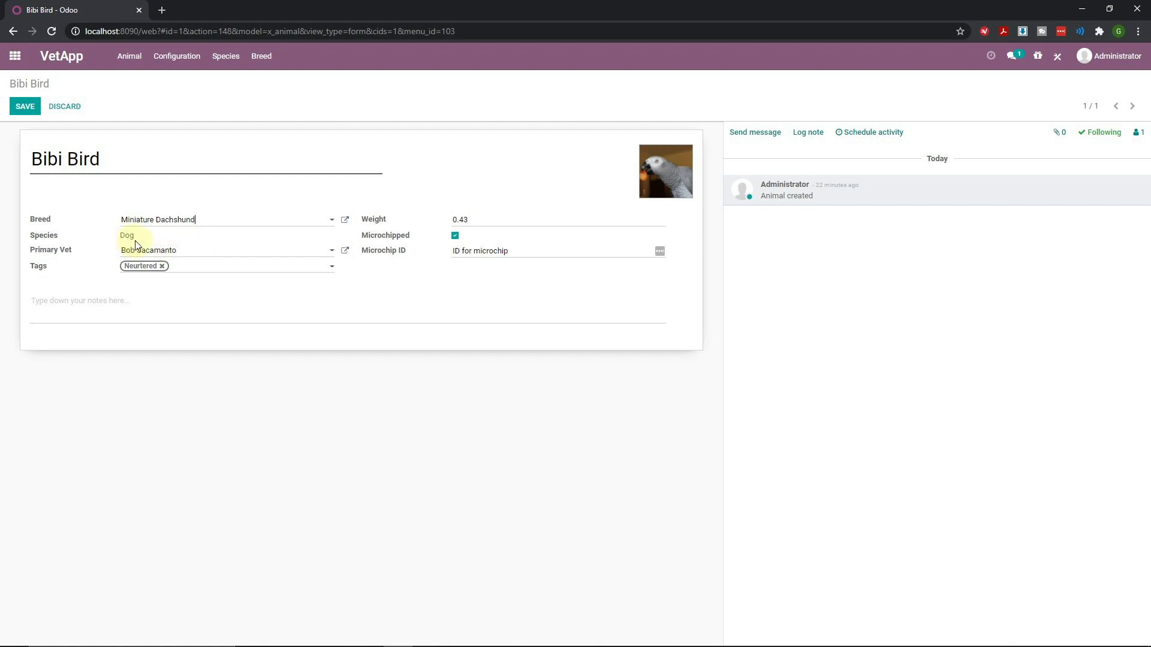
{"action": "left_click", "coordinate": [142, 220]}
{"action": "left_click", "coordinate": [192, 245]}
{"action": "left_click", "coordinate": [147, 220]}
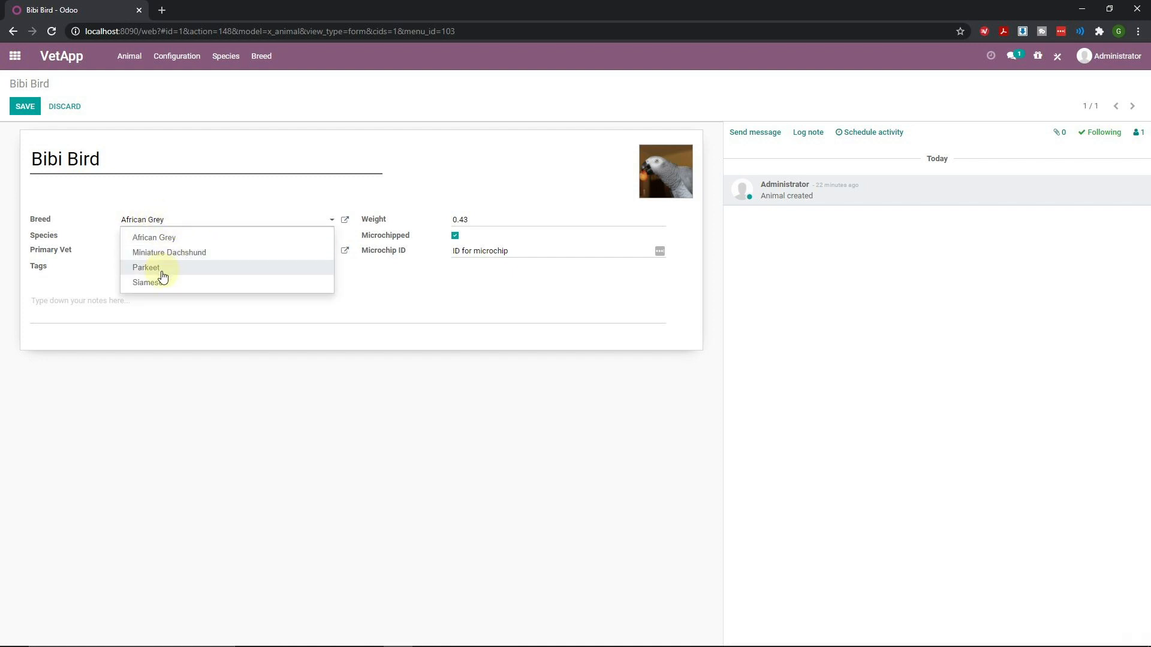
{"action": "left_click", "coordinate": [157, 269]}
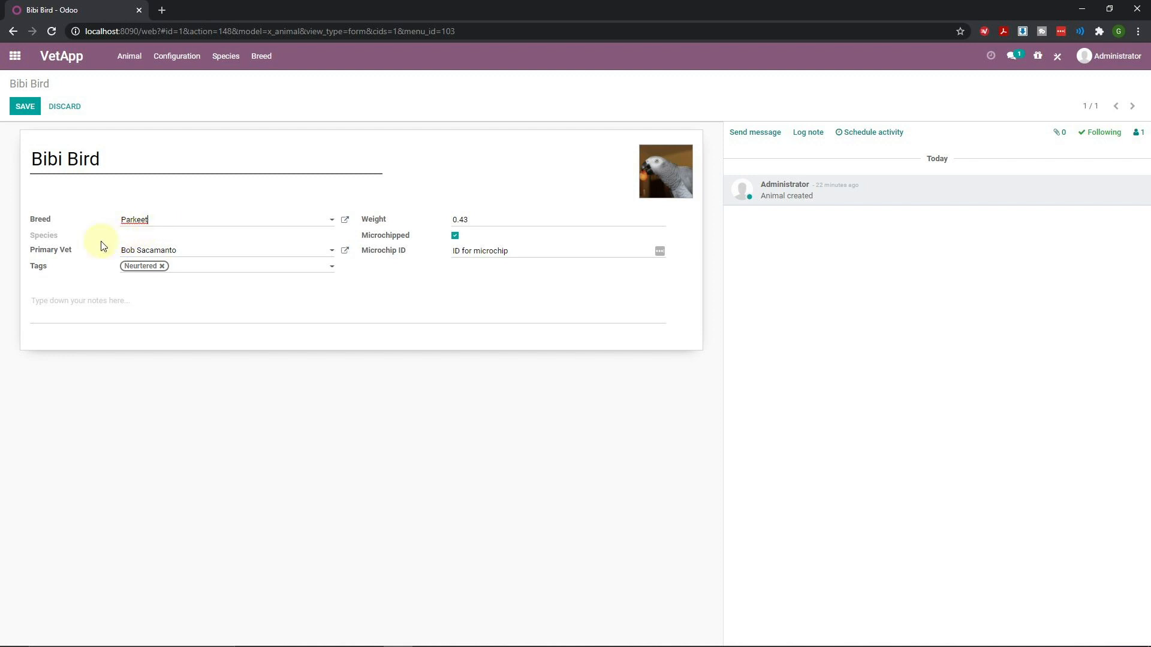
{"action": "left_click", "coordinate": [161, 226]}
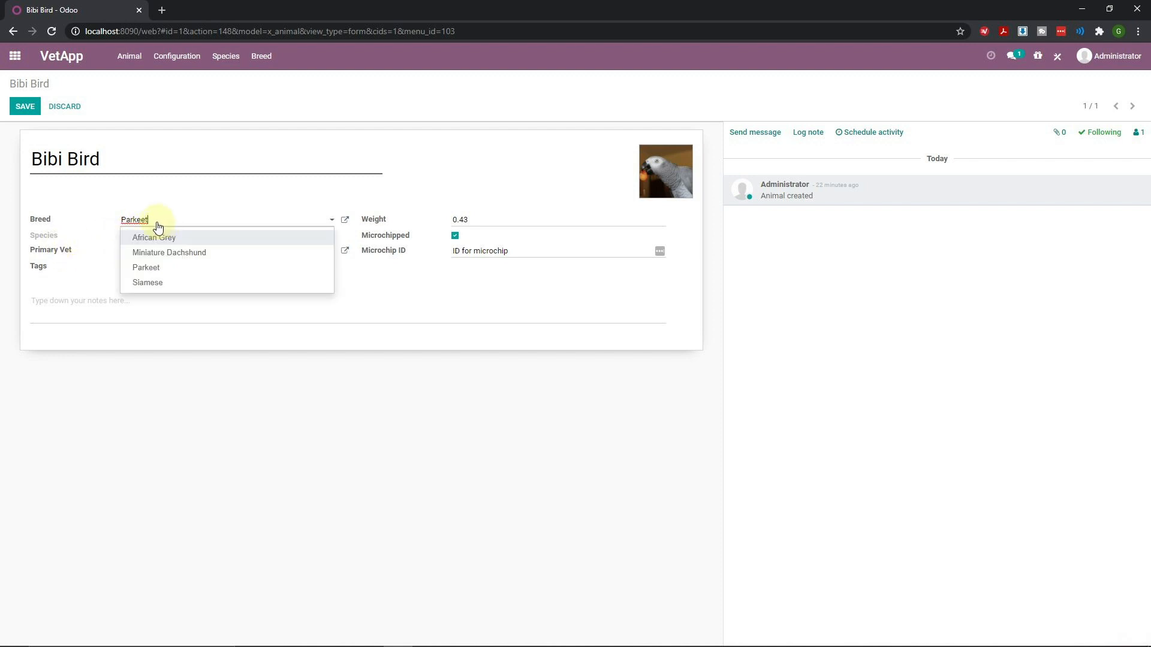
{"action": "left_click", "coordinate": [159, 281]}
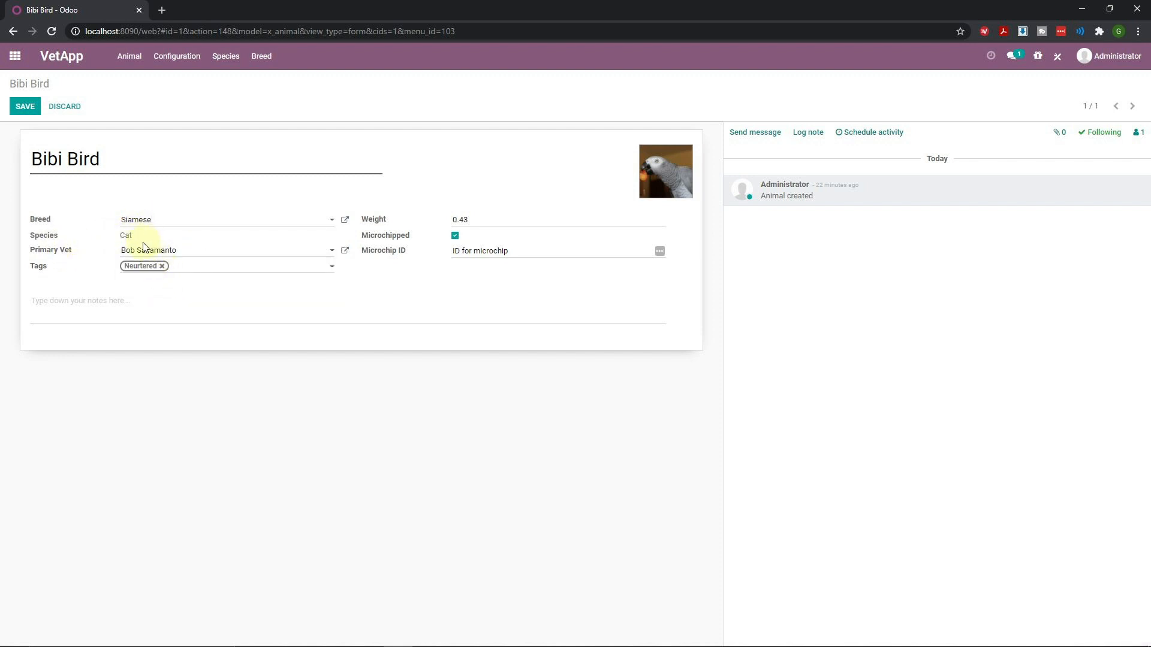
{"action": "left_click", "coordinate": [138, 221]}
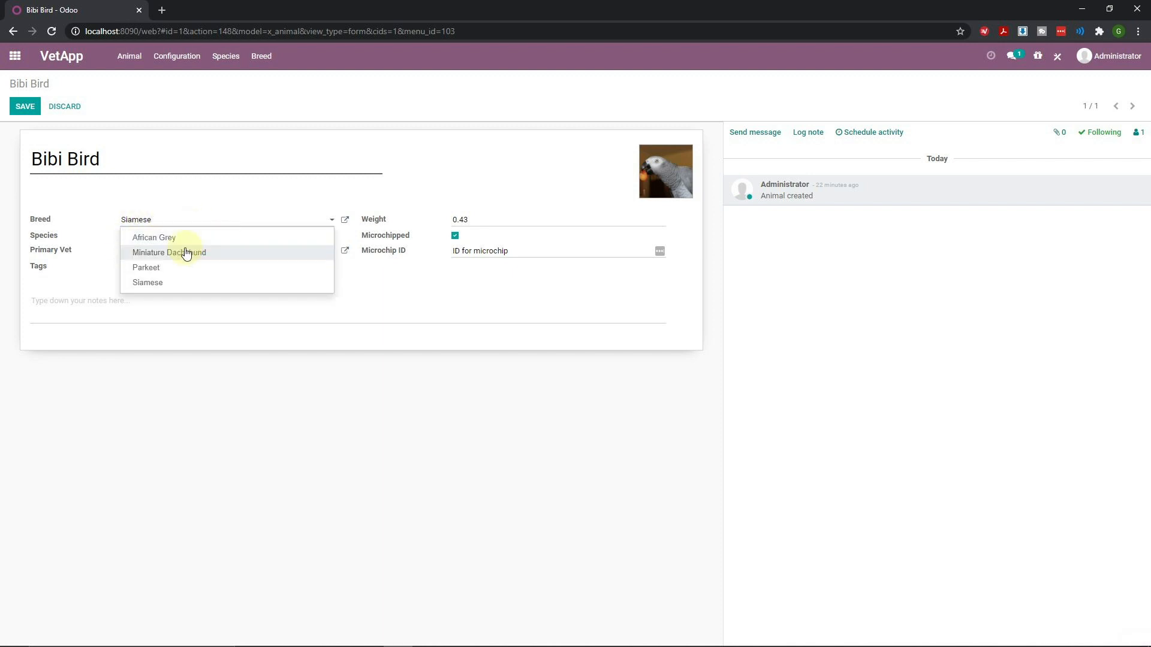
{"action": "left_click", "coordinate": [185, 247]}
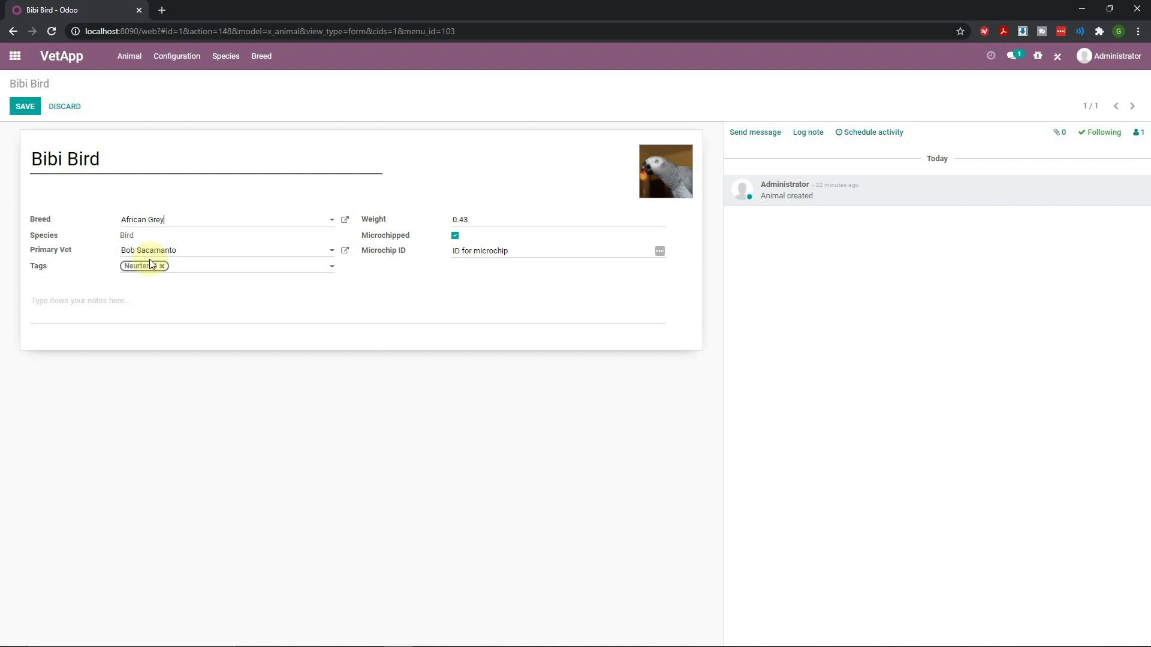
{"action": "left_click", "coordinate": [25, 107]}
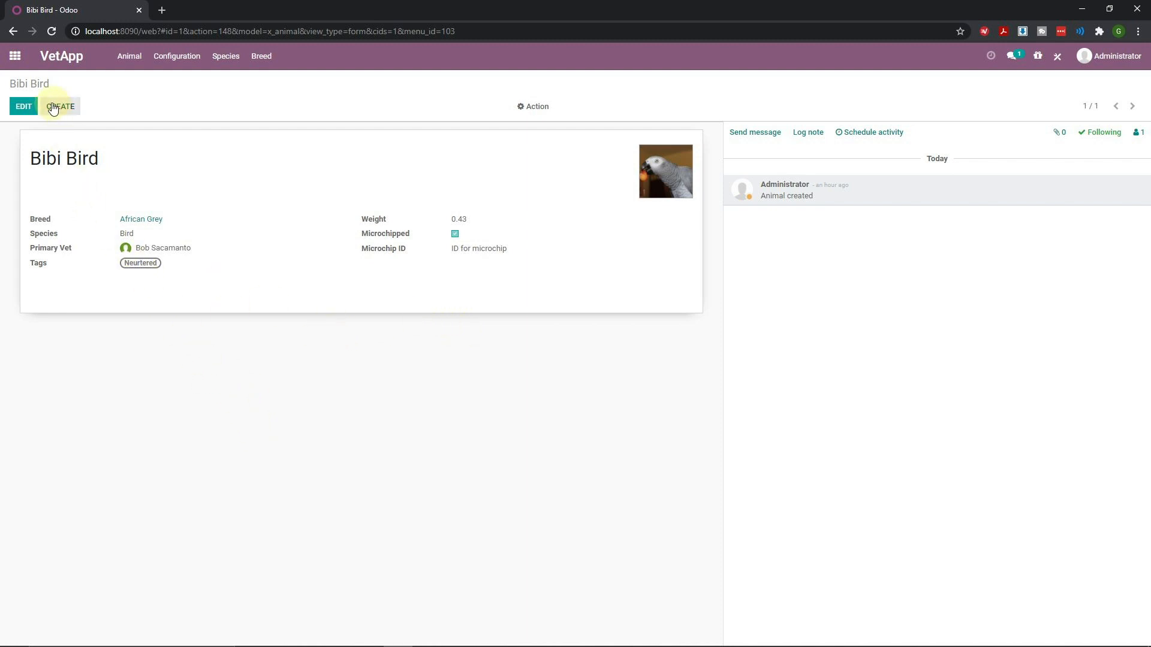
Add a Contact many2one field above Breed, then return the animal record to edit mode
{"action": "left_click", "coordinate": [1057, 58]}
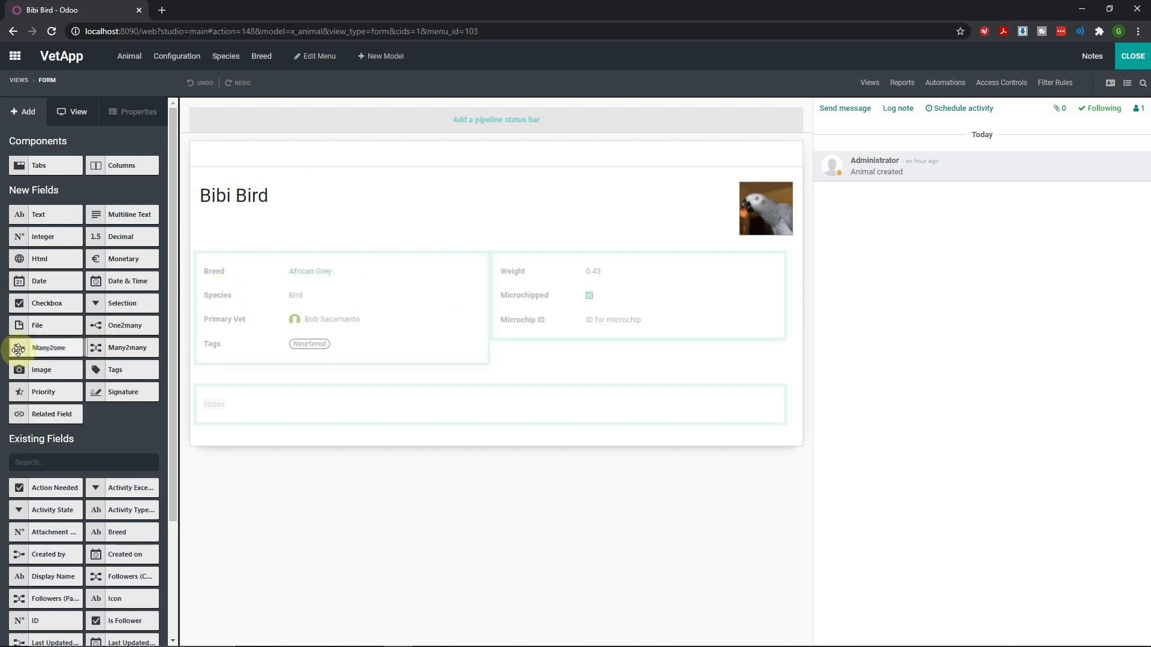
{"action": "left_click_drag", "start_coordinate": [13, 345], "coordinate": [215, 274]}
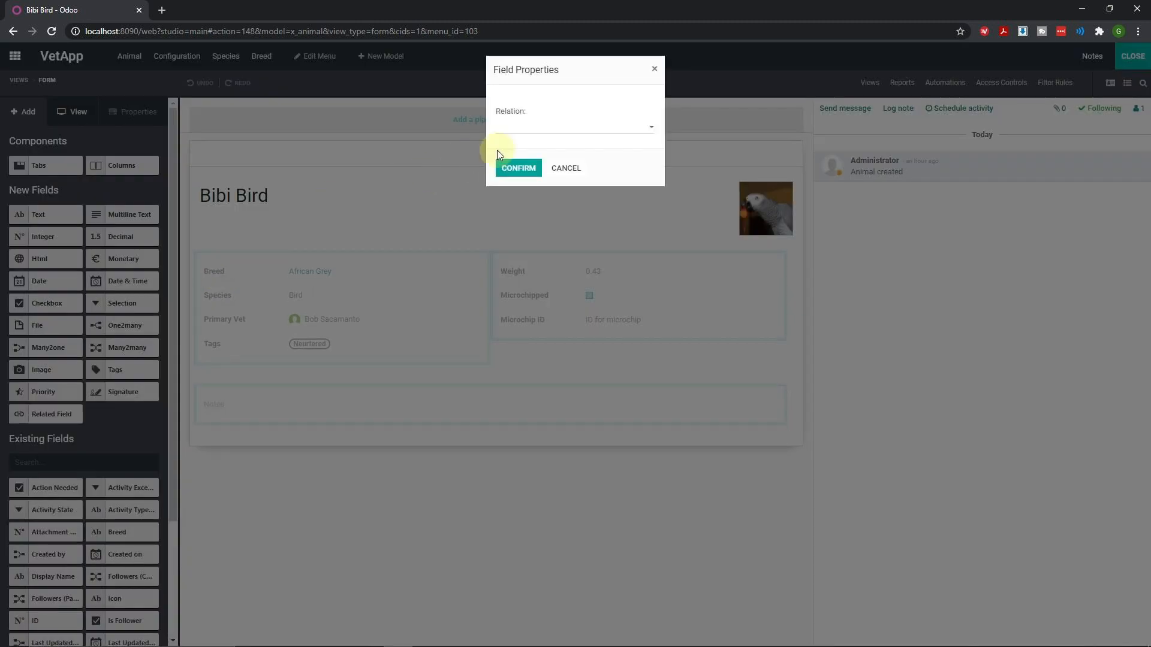
{"action": "left_click", "coordinate": [535, 132]}
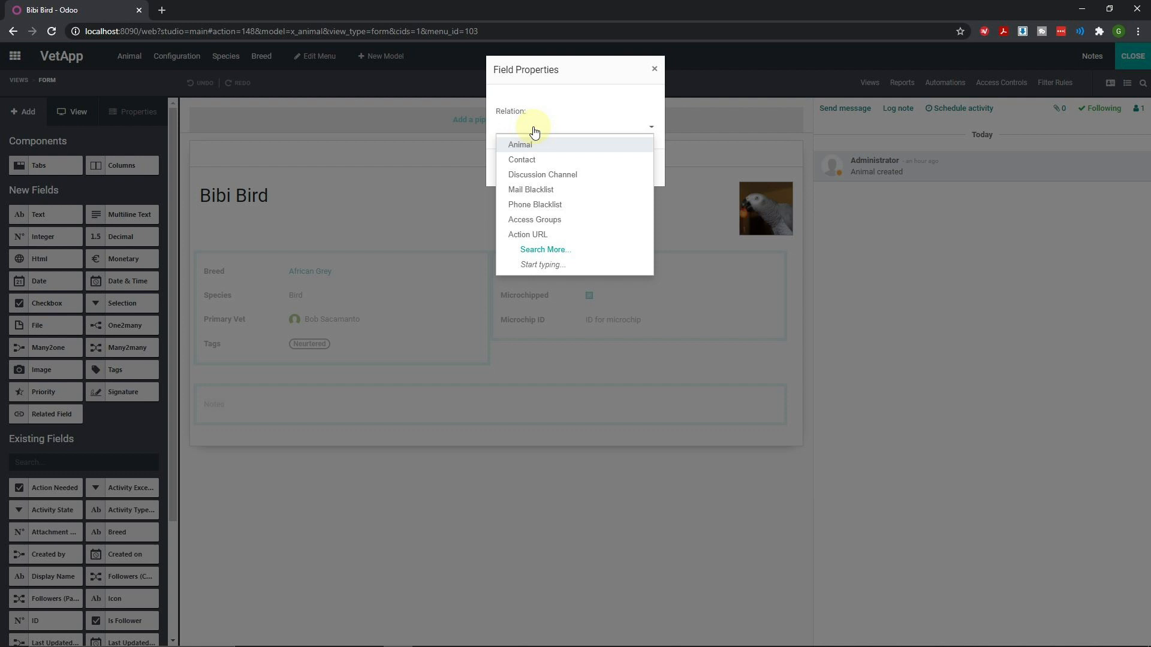
{"action": "type", "text": "C"}
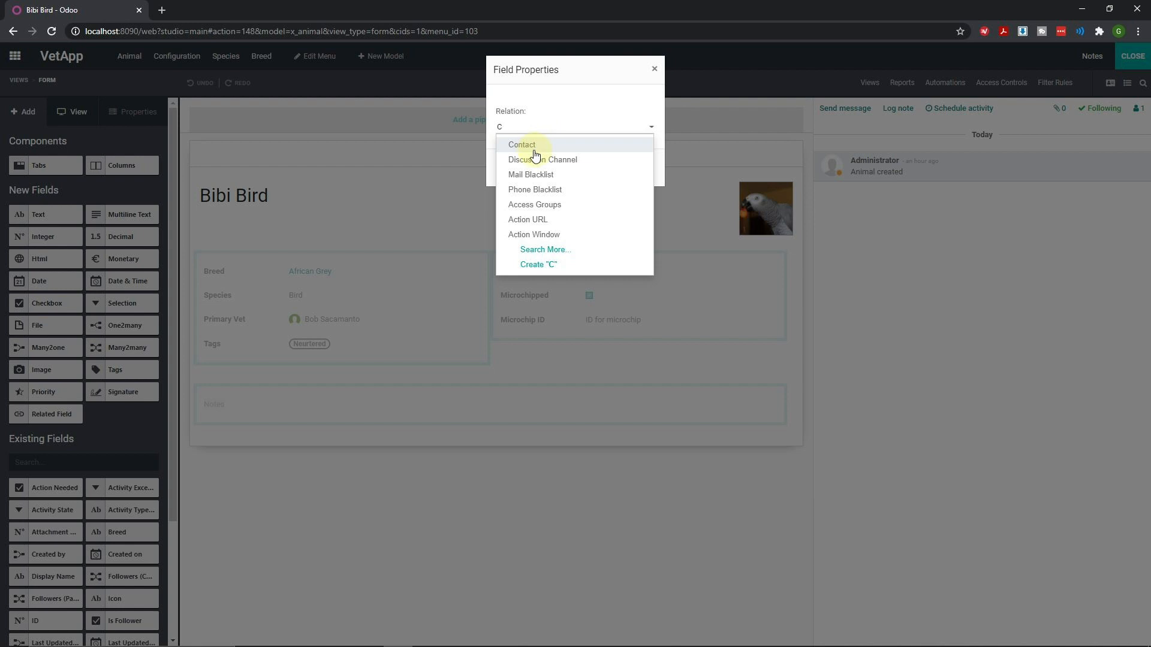
{"action": "left_click", "coordinate": [534, 151]}
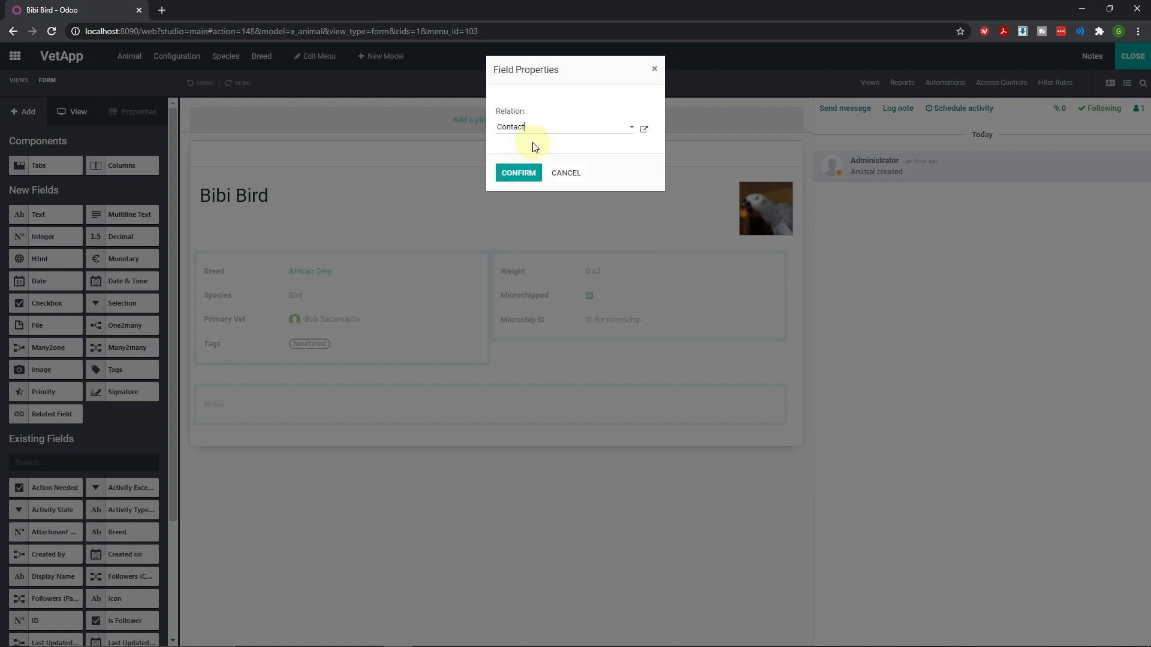
{"action": "left_click", "coordinate": [522, 174]}
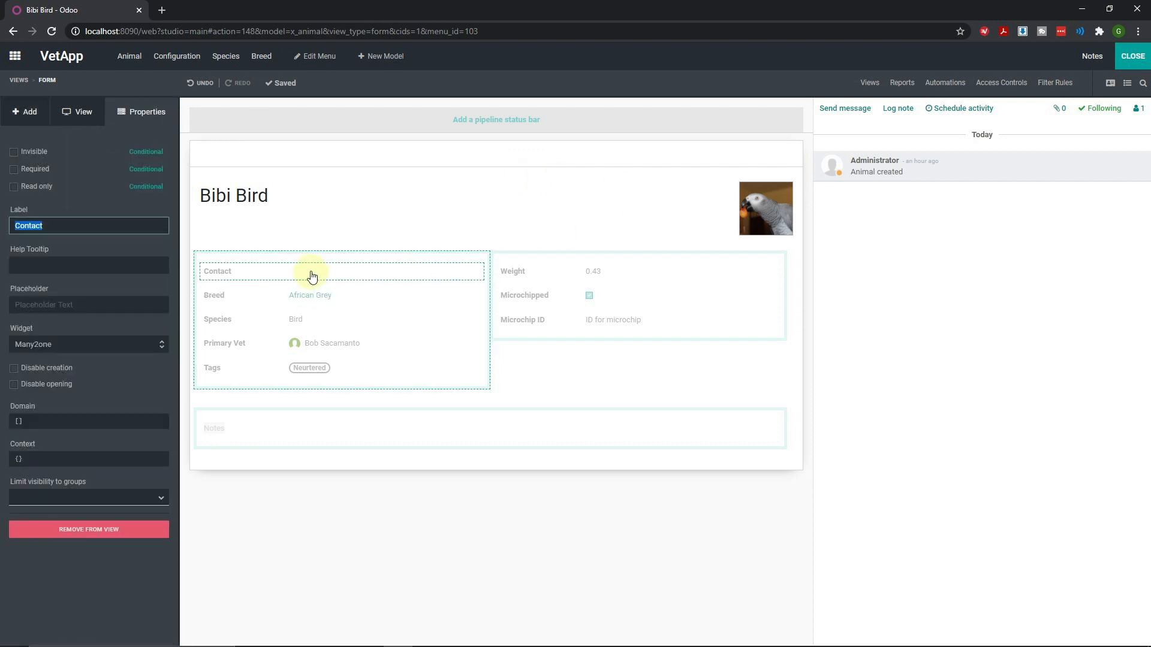
{"action": "left_click", "coordinate": [1133, 56]}
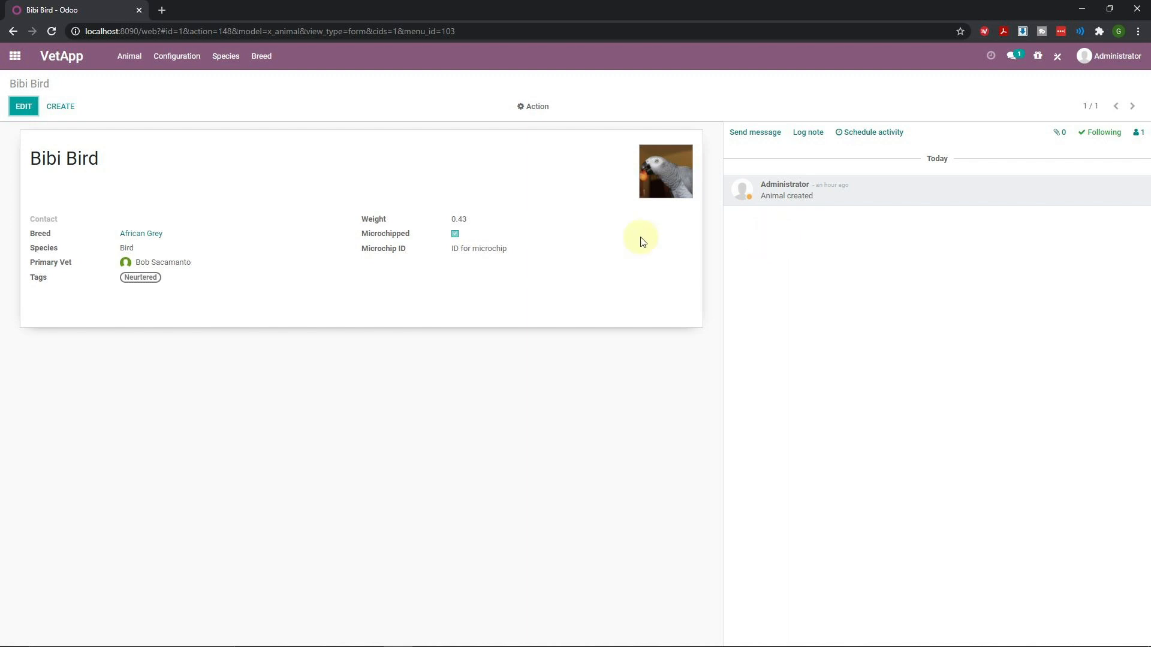
{"action": "left_click", "coordinate": [23, 106]}
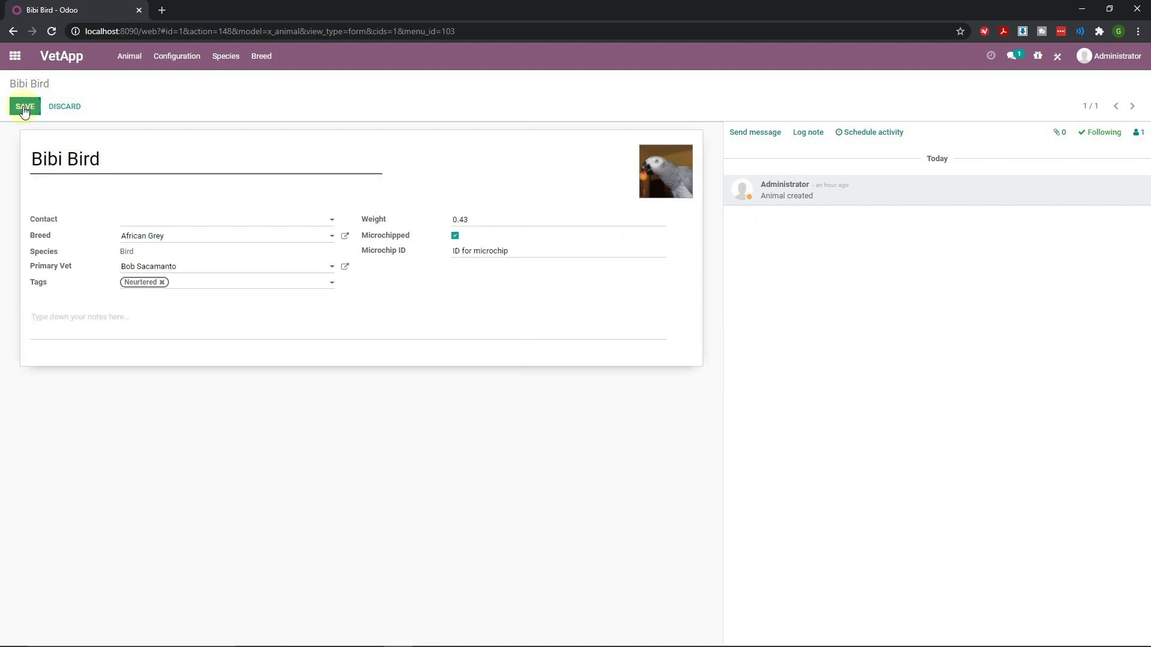